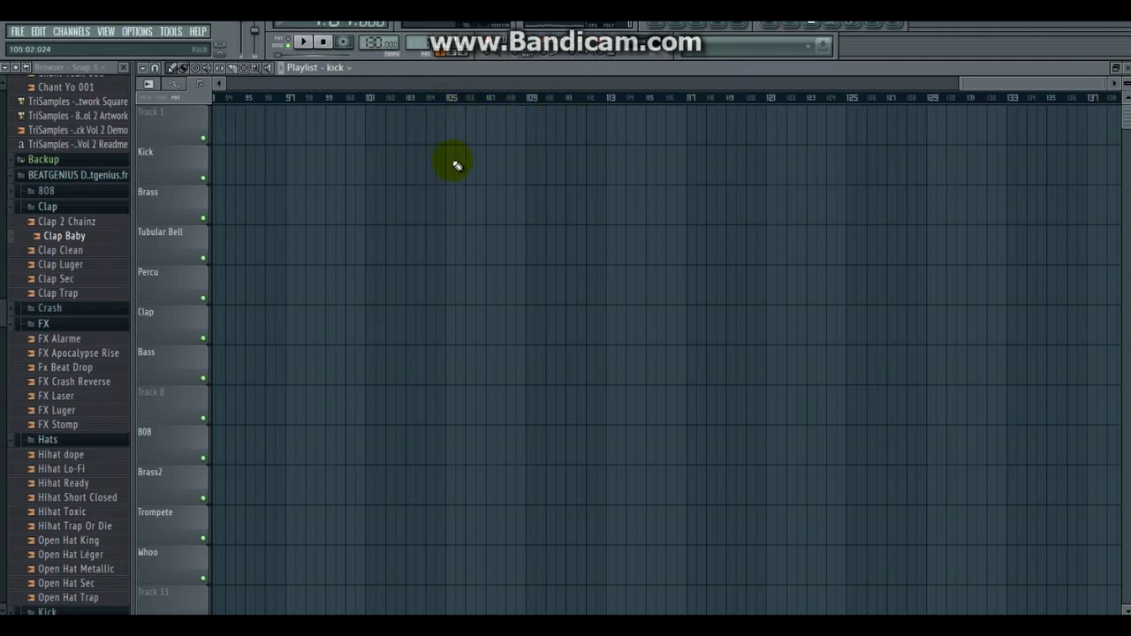
key("F6")
scroll(631, 239, "down", 5)
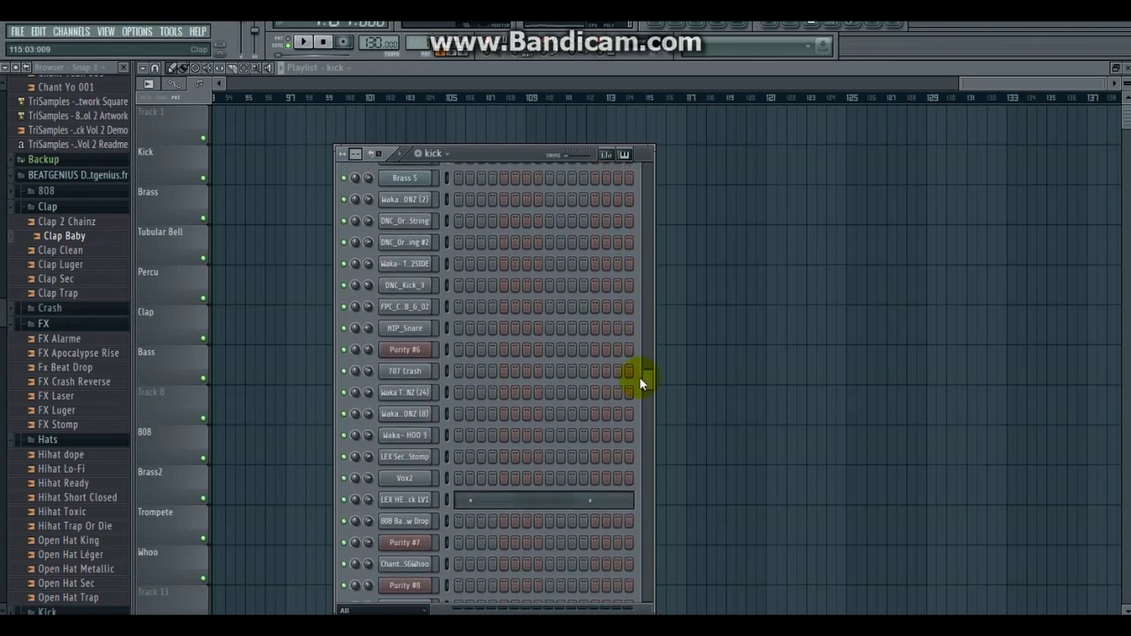
mouse_move(640, 388)
left_mouse_down()
mouse_move(636, 560)
mouse_move(636, 436)
mouse_move(616, 328)
left_mouse_up()
Mark bars 104 to 107 in the playlist timeline and place a Brass pattern clip there on the Brass track.
left_click(426, 99)
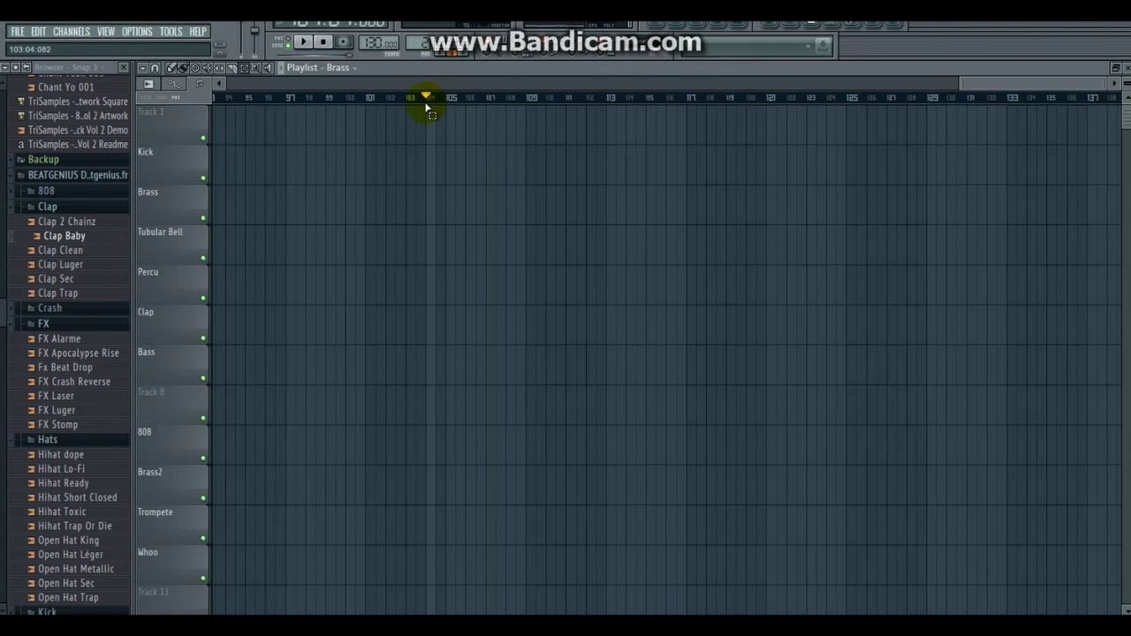
left_click_drag(428, 104, 507, 108)
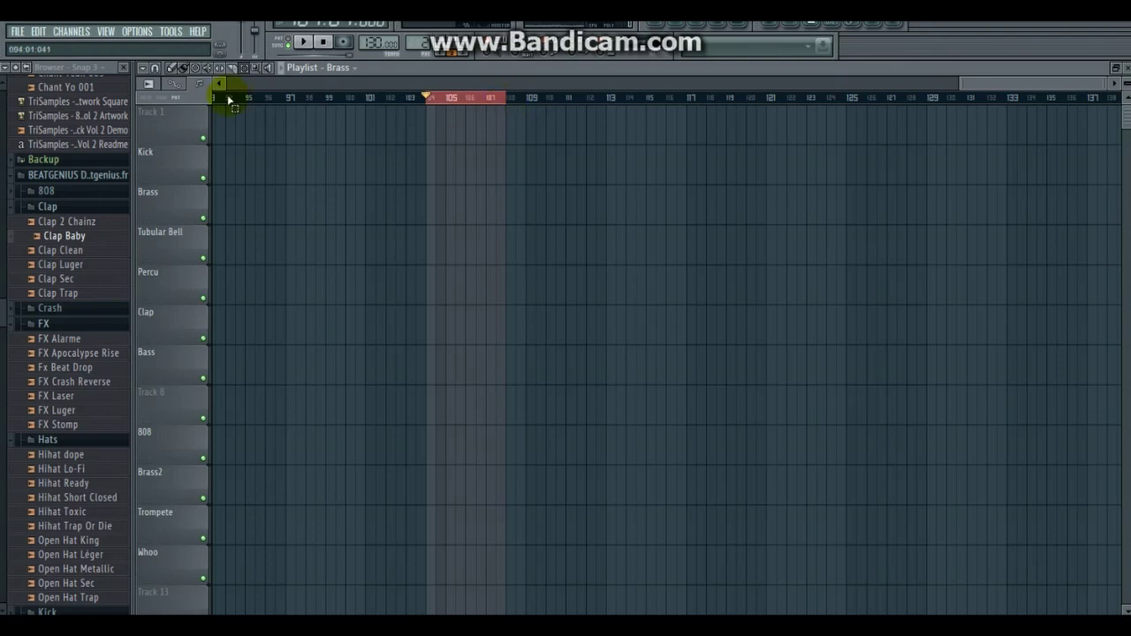
left_click(176, 71)
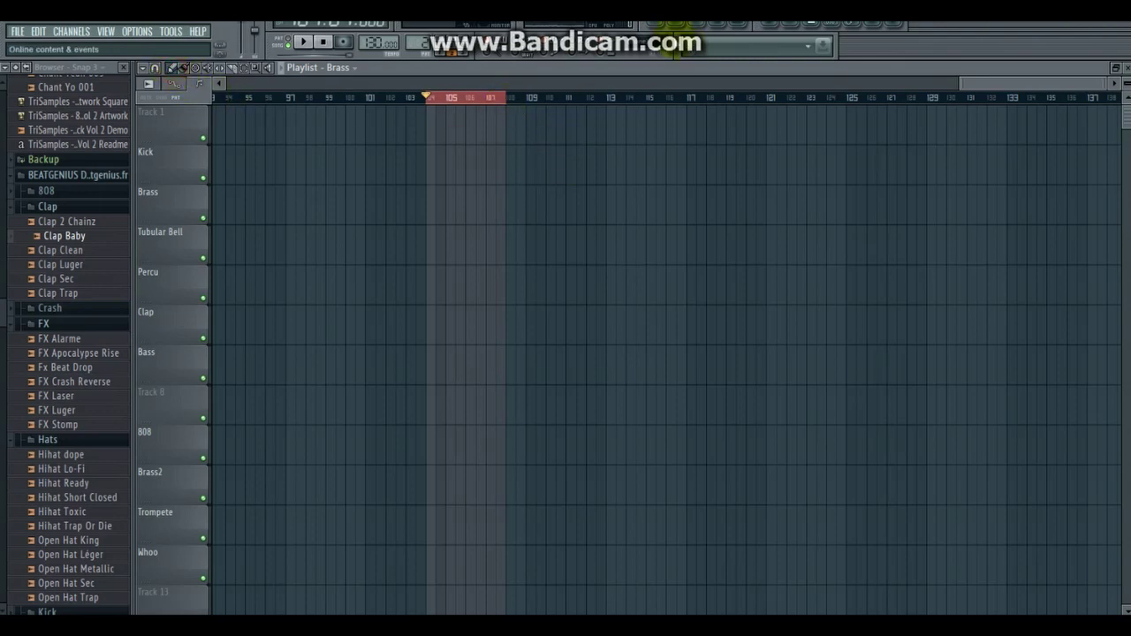
left_click(678, 26)
key("F6")
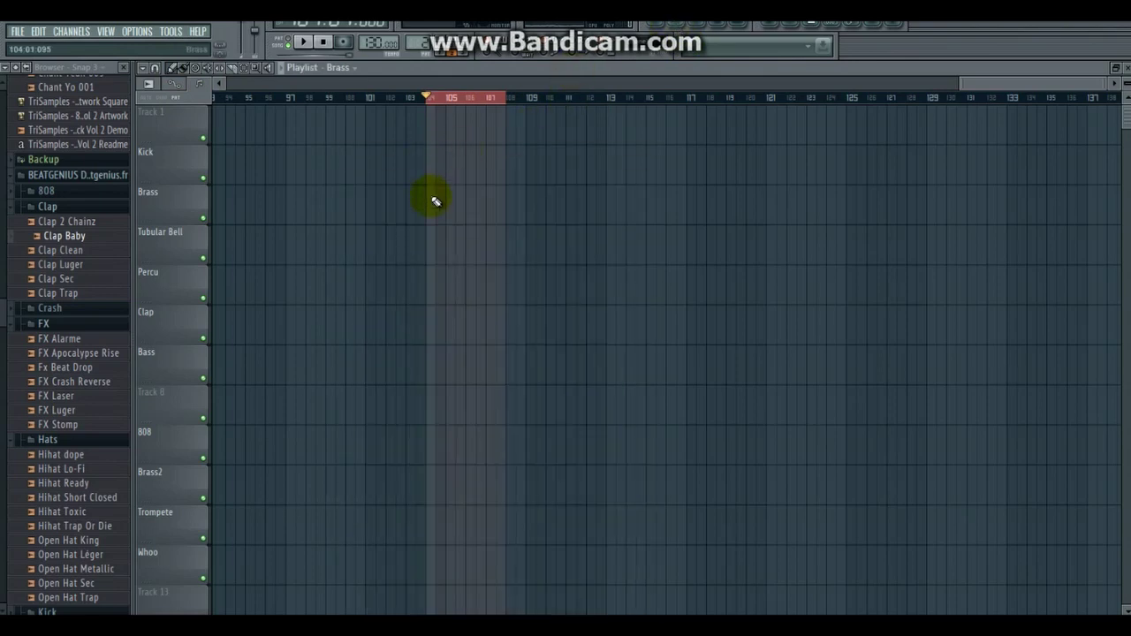
mouse_move(435, 201)
left_mouse_down()
mouse_move(432, 192)
mouse_move(521, 201)
mouse_move(503, 203)
left_mouse_up()
Open the Purity channel's instrument window to view the brass preset it uses.
key("F6")
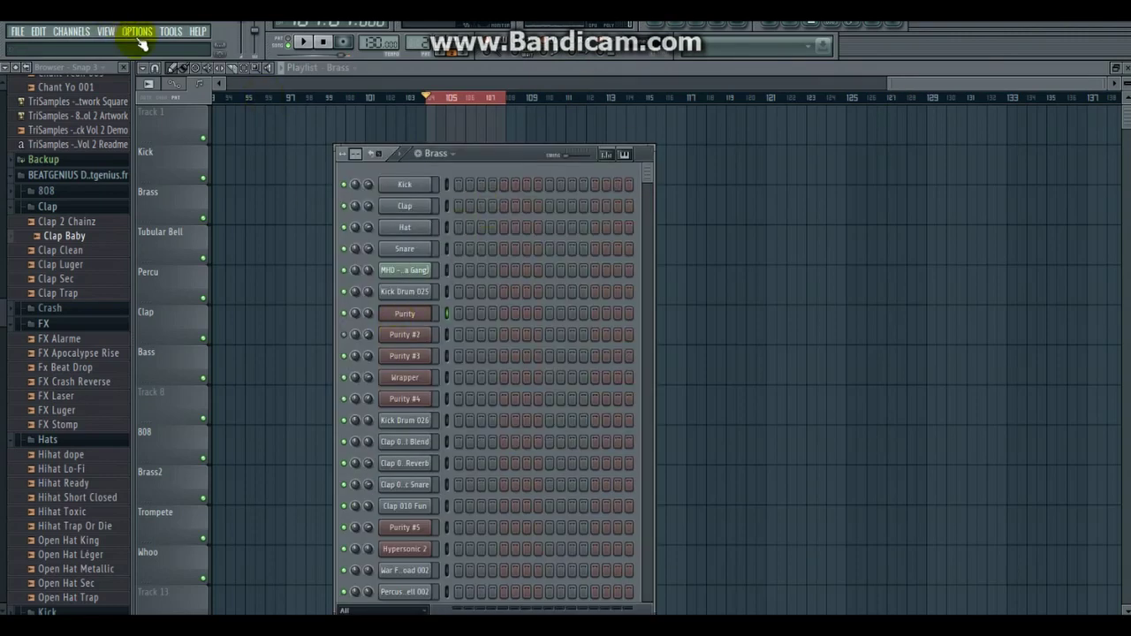
left_click(421, 316)
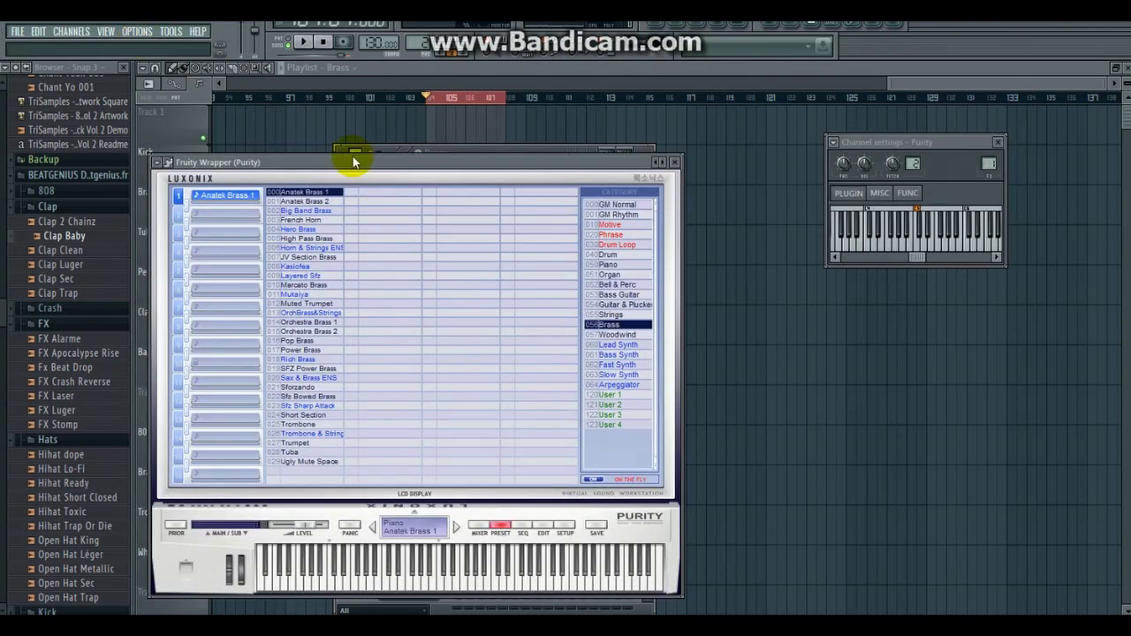
left_click_drag(353, 160, 410, 162)
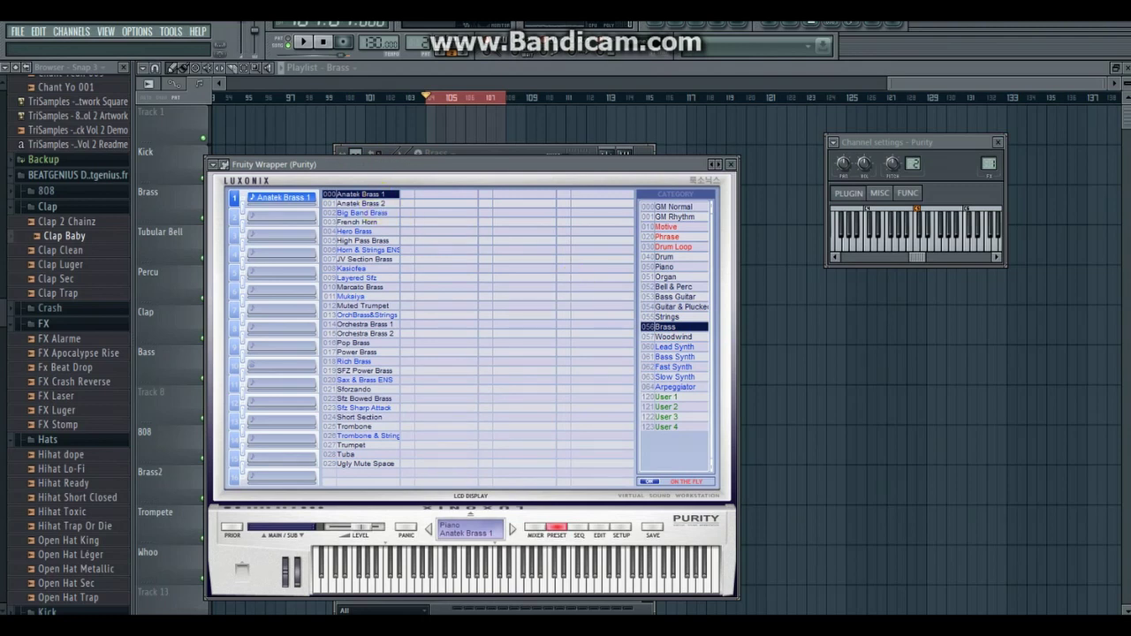
Open the Purity channel's piano roll and add three short notes in bar 1: C#4, F4 and C4.
left_click(682, 21)
right_click(428, 316)
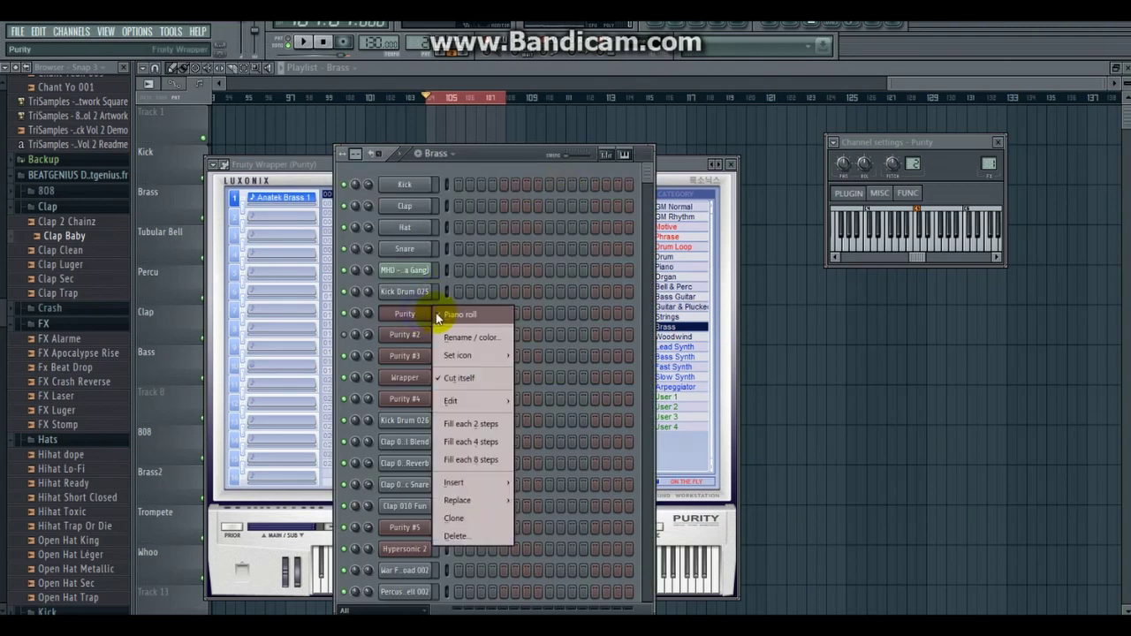
left_click(446, 313)
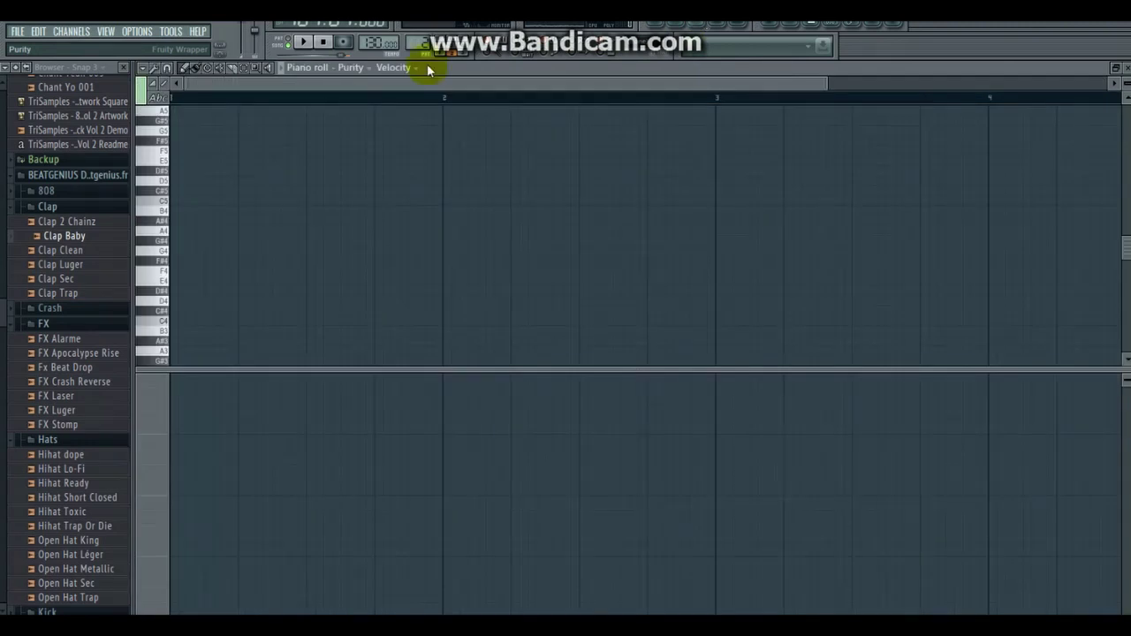
left_click(171, 313)
left_click(168, 268)
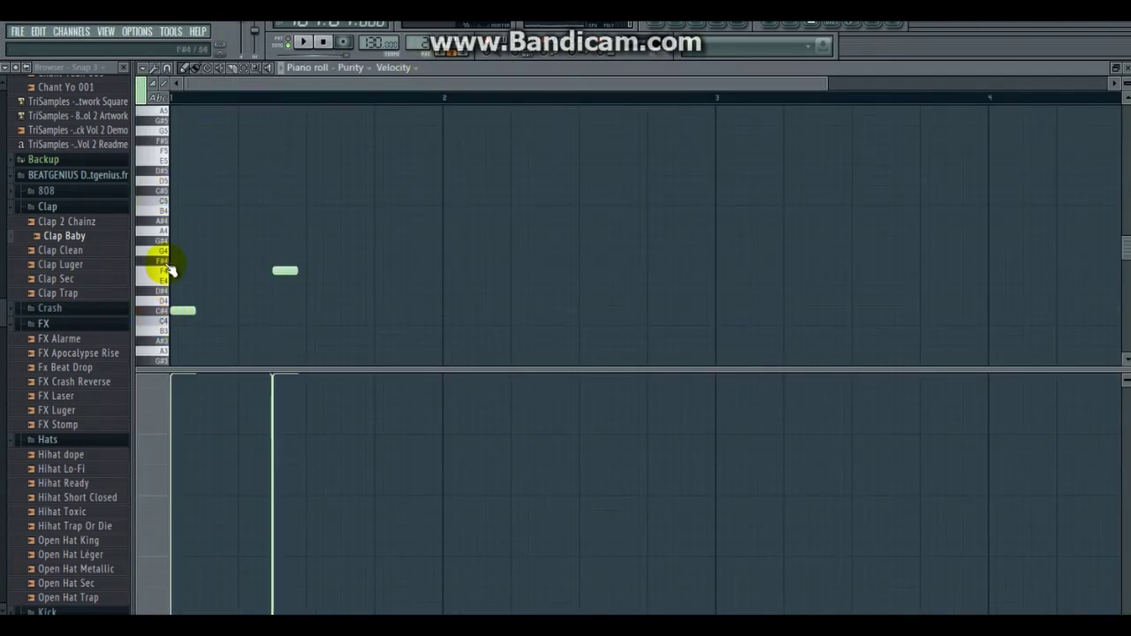
left_click(170, 324)
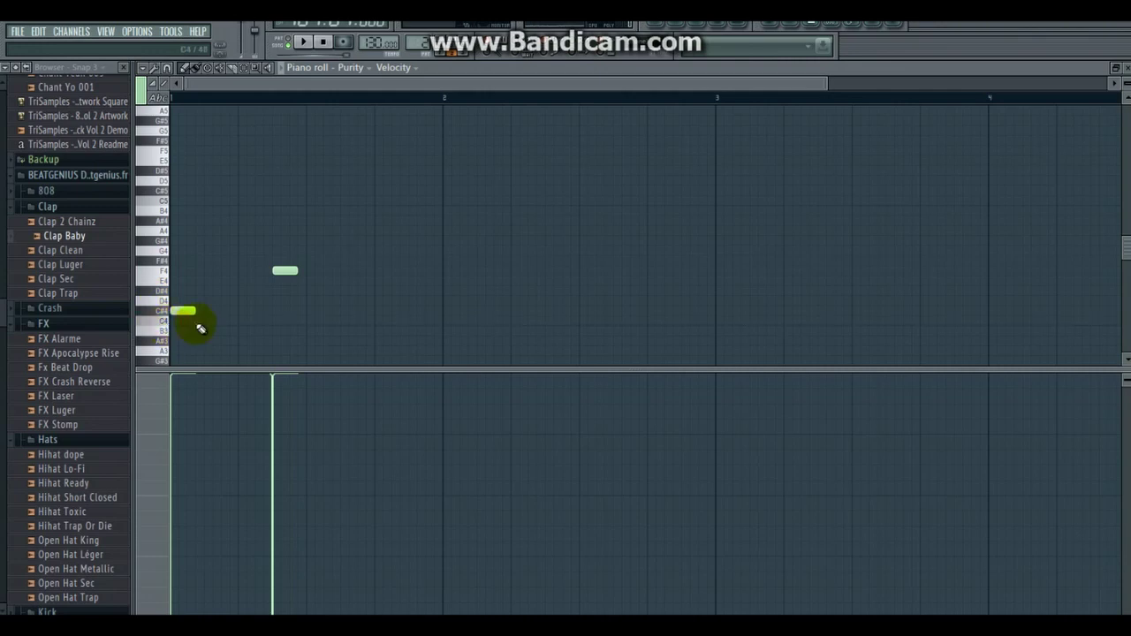
left_click(307, 321)
Move the C4 note half a beat later in bar 1 and play the melody back.
key("space")
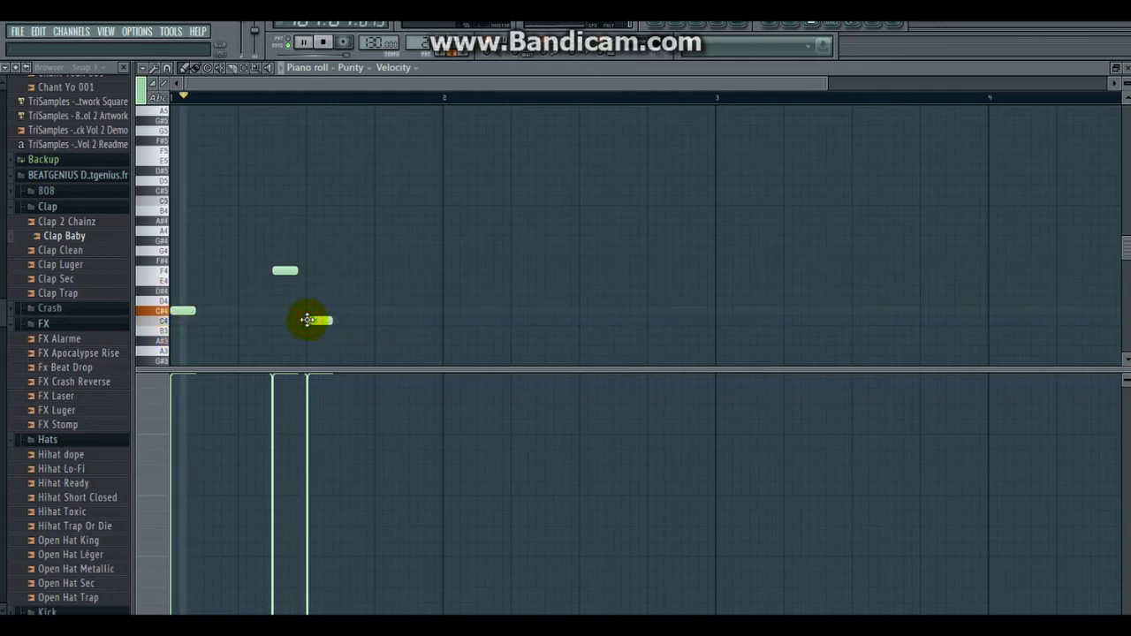
left_click_drag(319, 324, 353, 319)
key("space")
key("space")
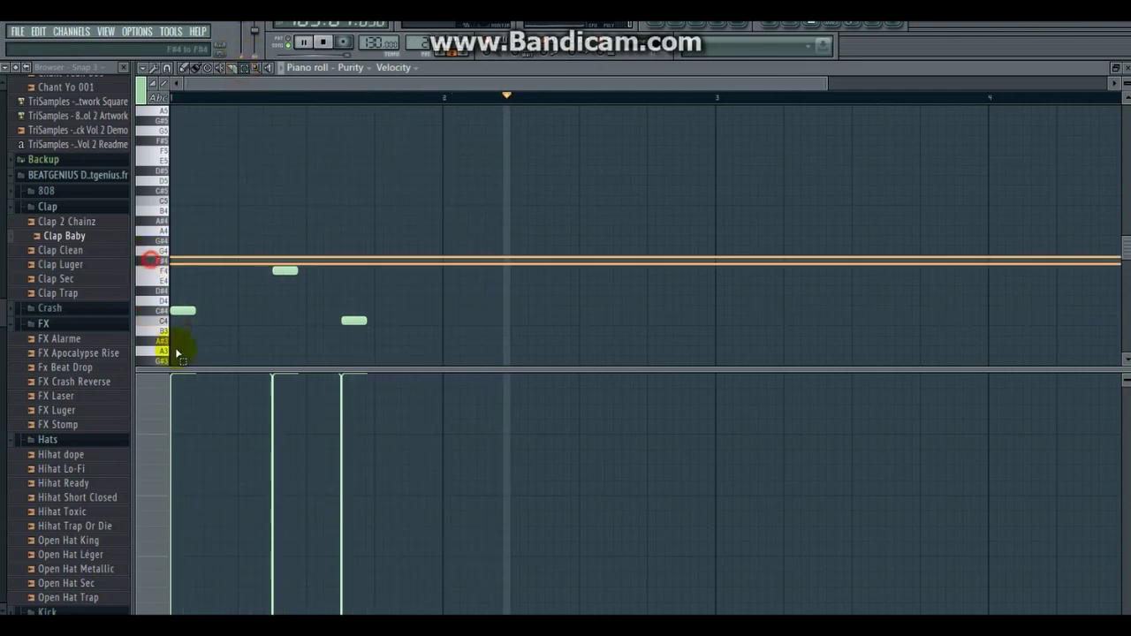
Duplicate the three notes and move the copy so it starts at the beginning of bar 2.
key("ctrl+a")
left_click(143, 69)
mouse_move(156, 101)
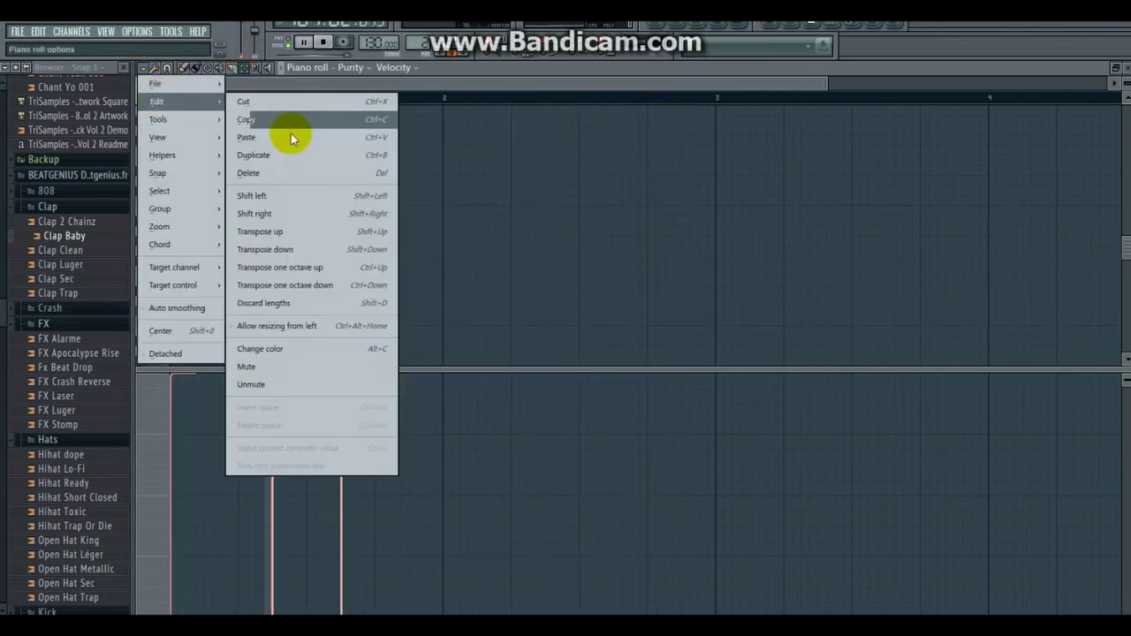
left_click(289, 151)
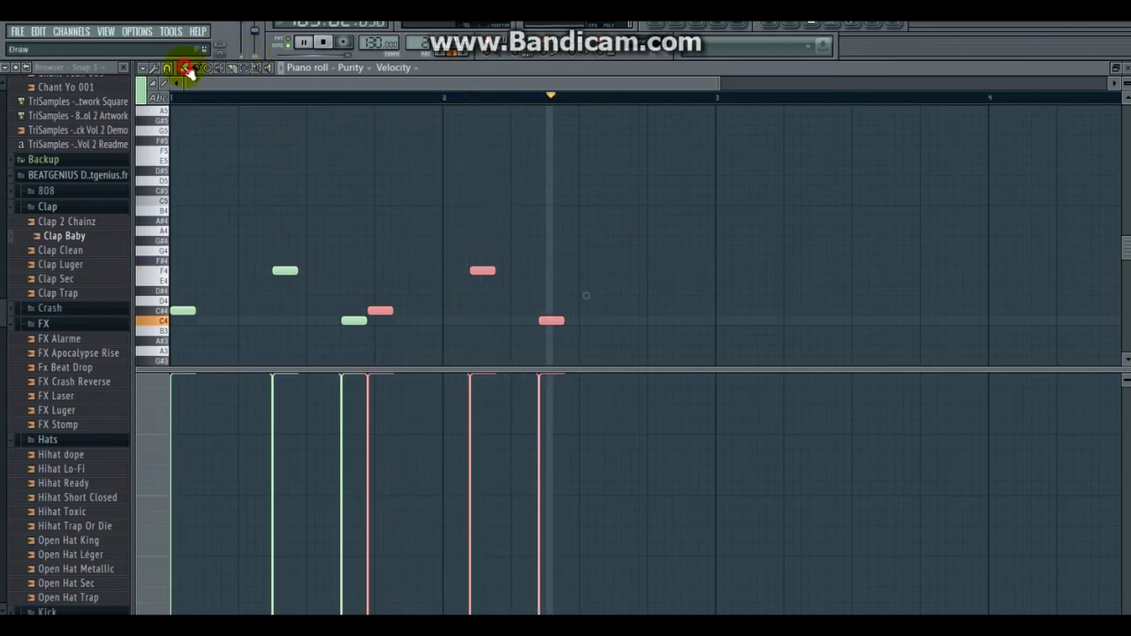
left_click_drag(480, 271, 550, 268)
left_click(508, 271)
scroll(509, 273, "down", 2)
scroll(511, 274, "down", 1)
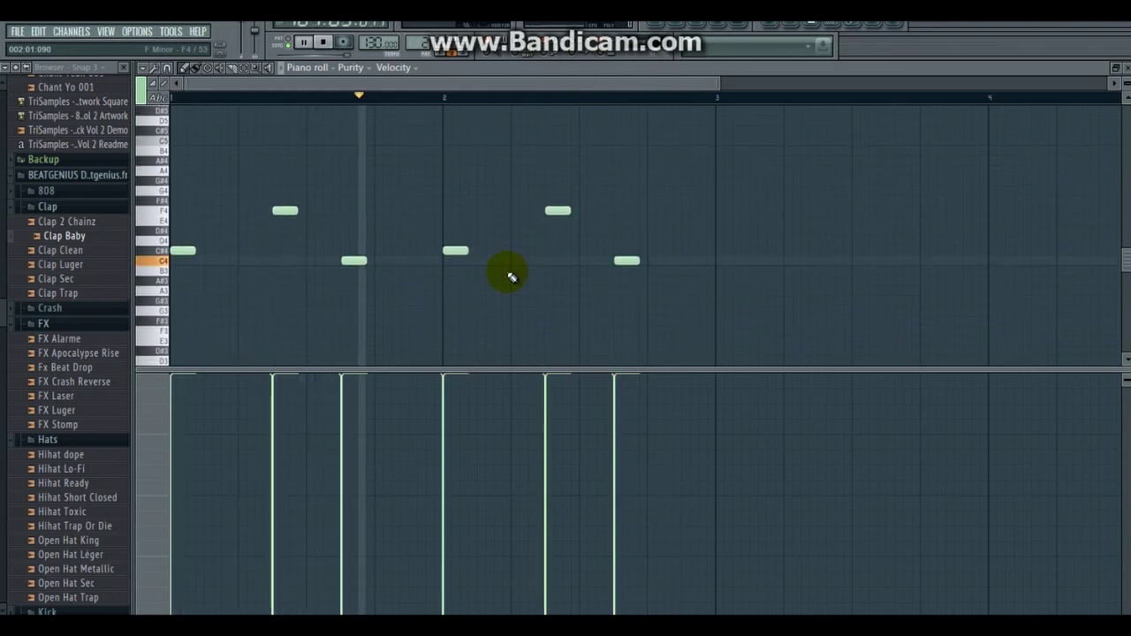
scroll(265, 228, "up", 3)
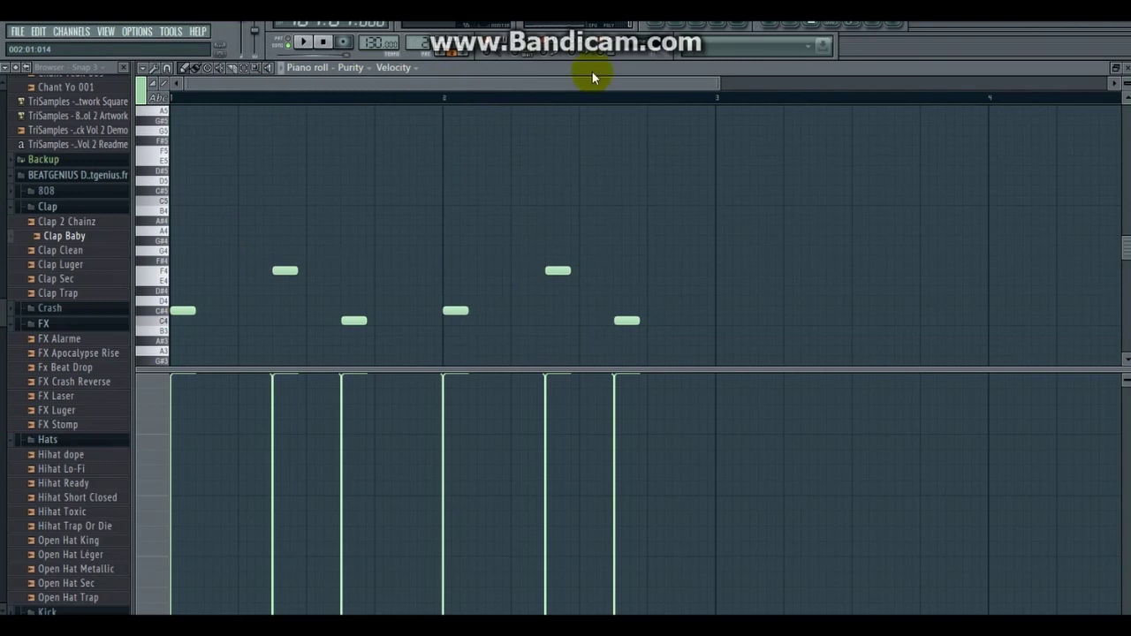
Switch the step sequencer from the Brass pattern to the Brass 2 pattern.
left_click(673, 29)
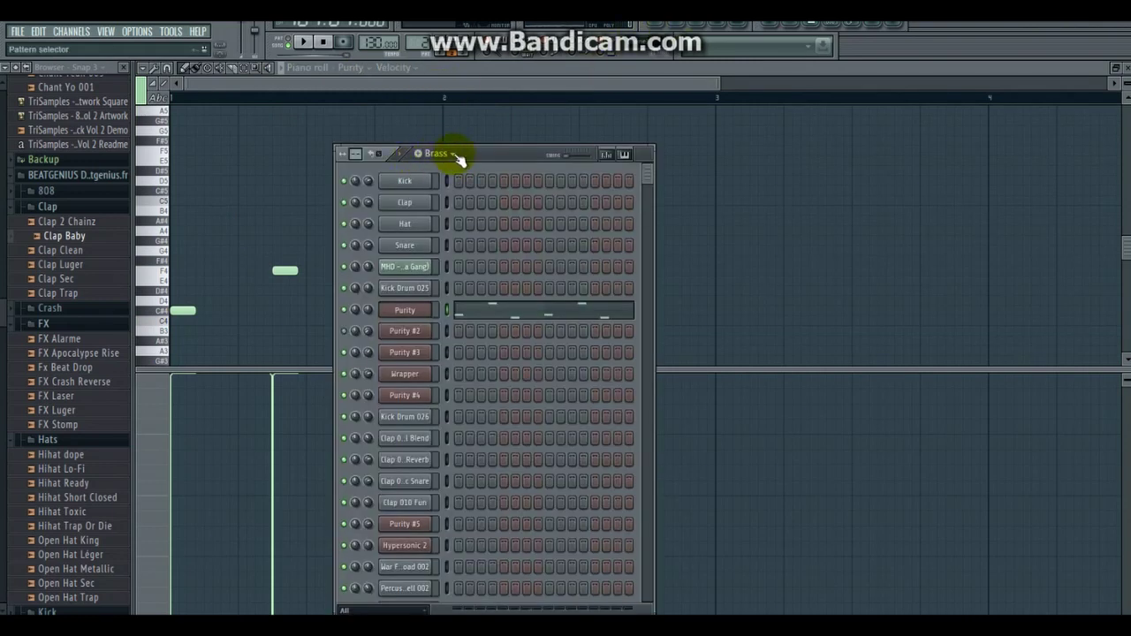
left_click(448, 153)
left_click(464, 255)
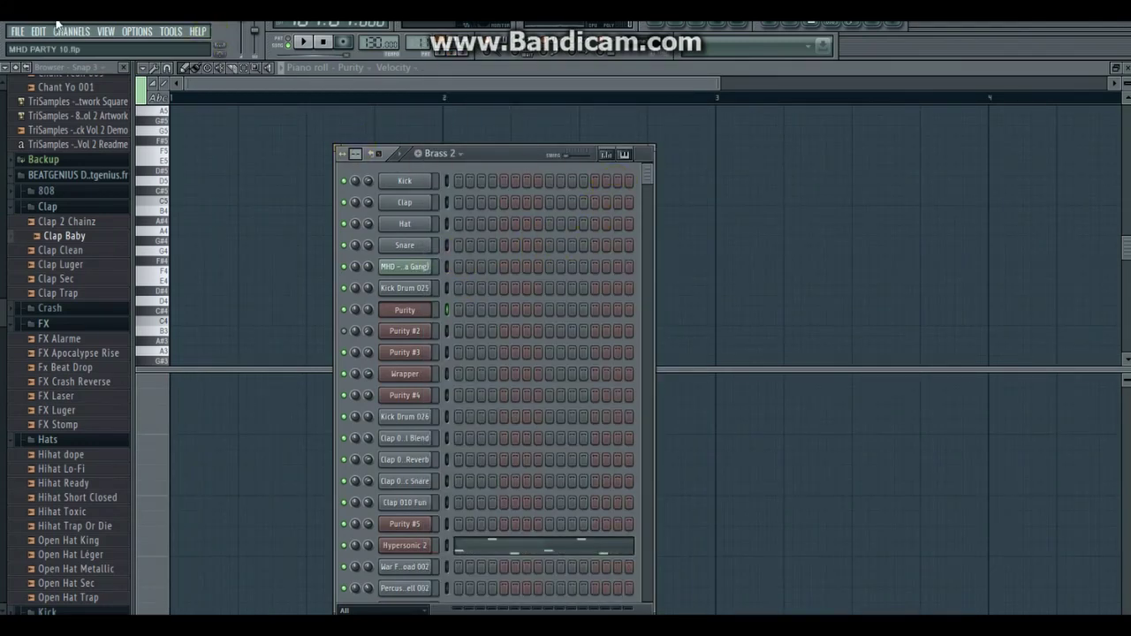
Open the Hypersonic 2 instrument and look through the patches in its Strings category.
left_click(405, 546)
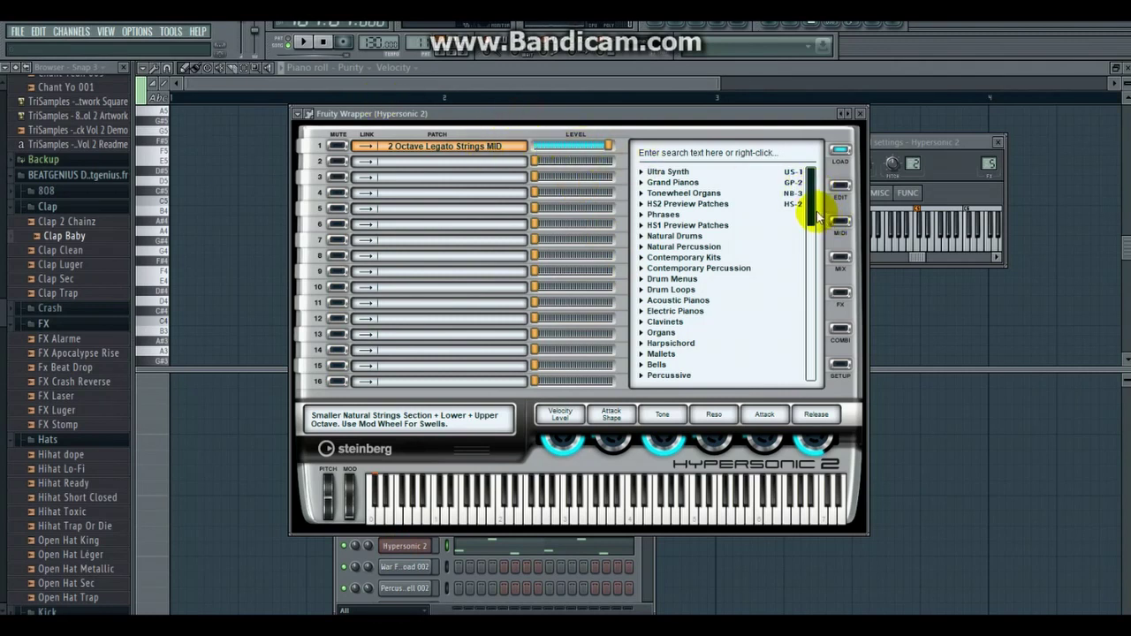
left_click_drag(813, 207, 810, 238)
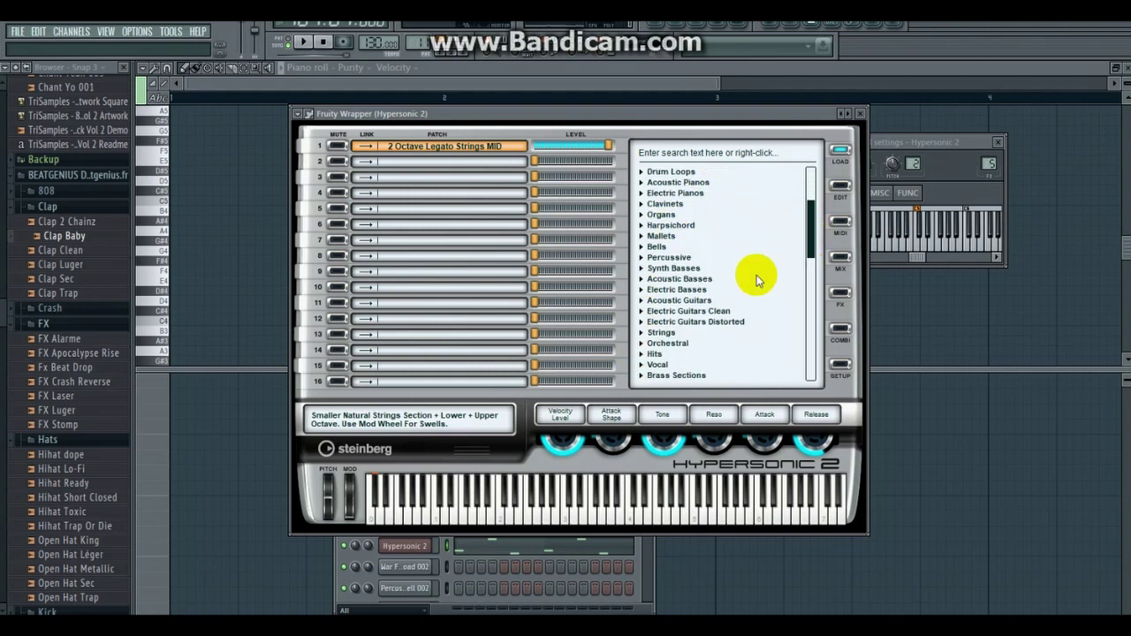
left_click(651, 333)
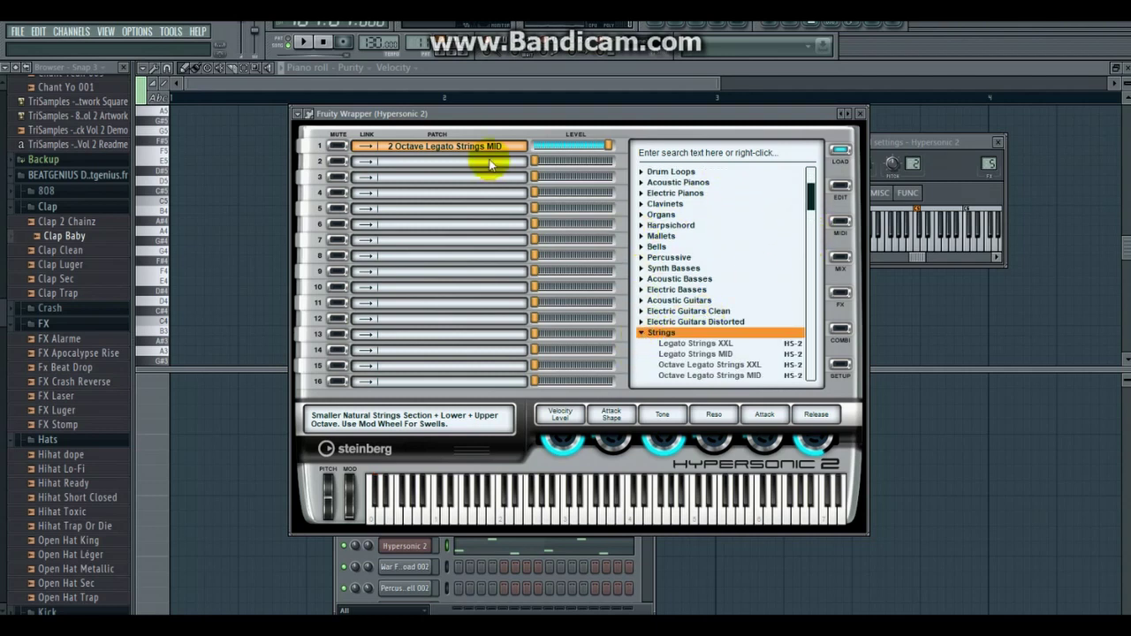
left_click_drag(806, 189, 812, 203)
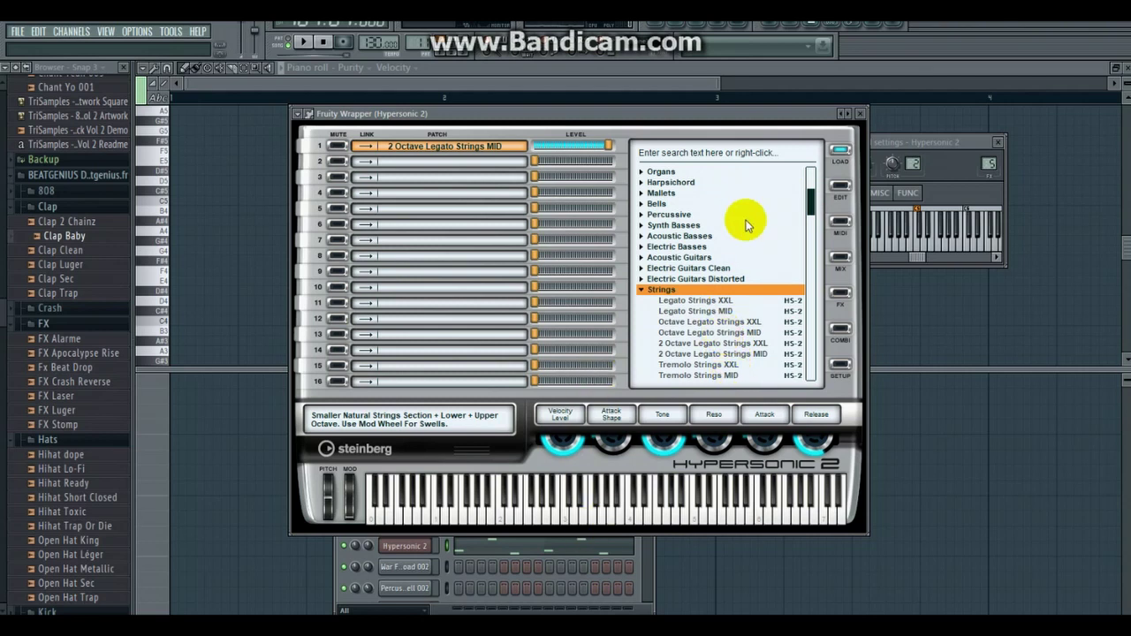
left_click(591, 85)
Open the Hypersonic 2 channel's piano roll to examine the pitches of its melody notes.
left_click(676, 23)
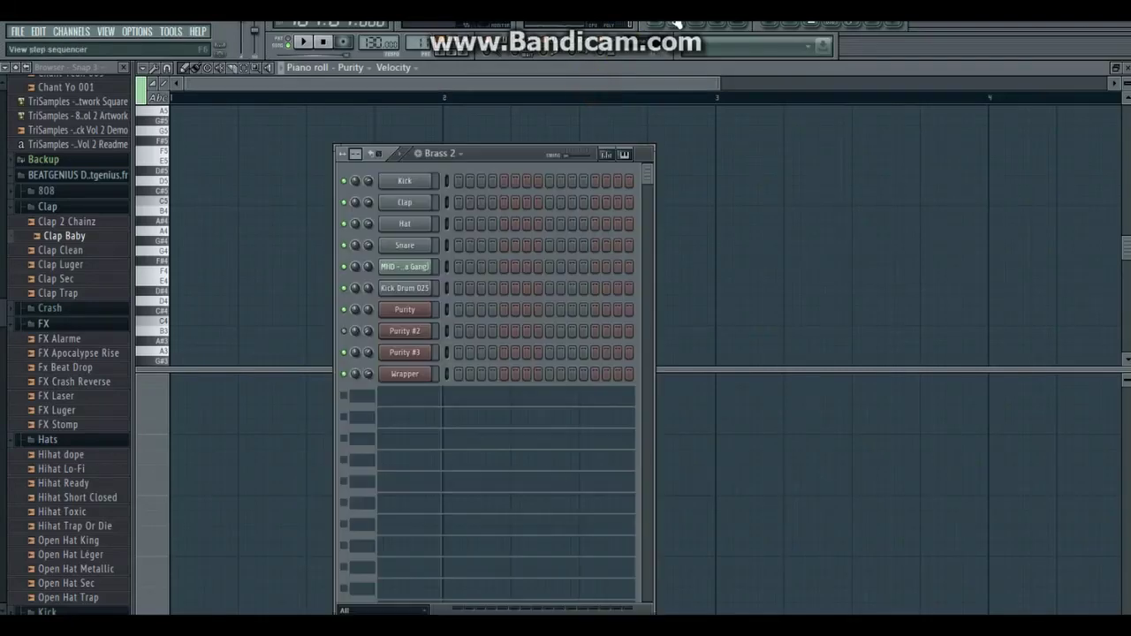
right_click(413, 548)
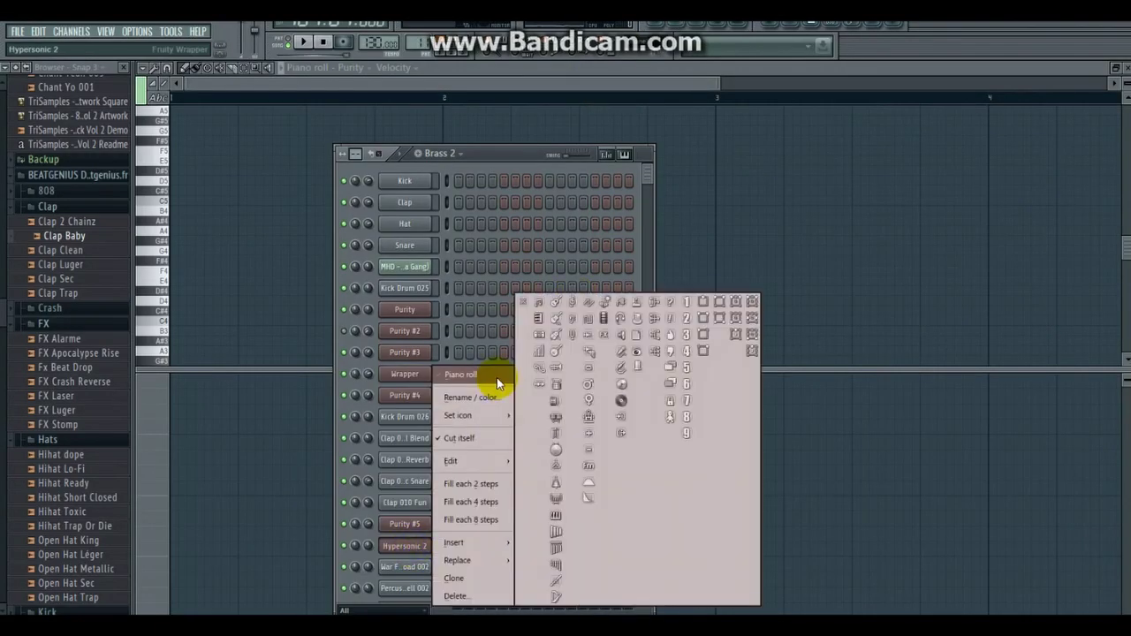
left_click(497, 376)
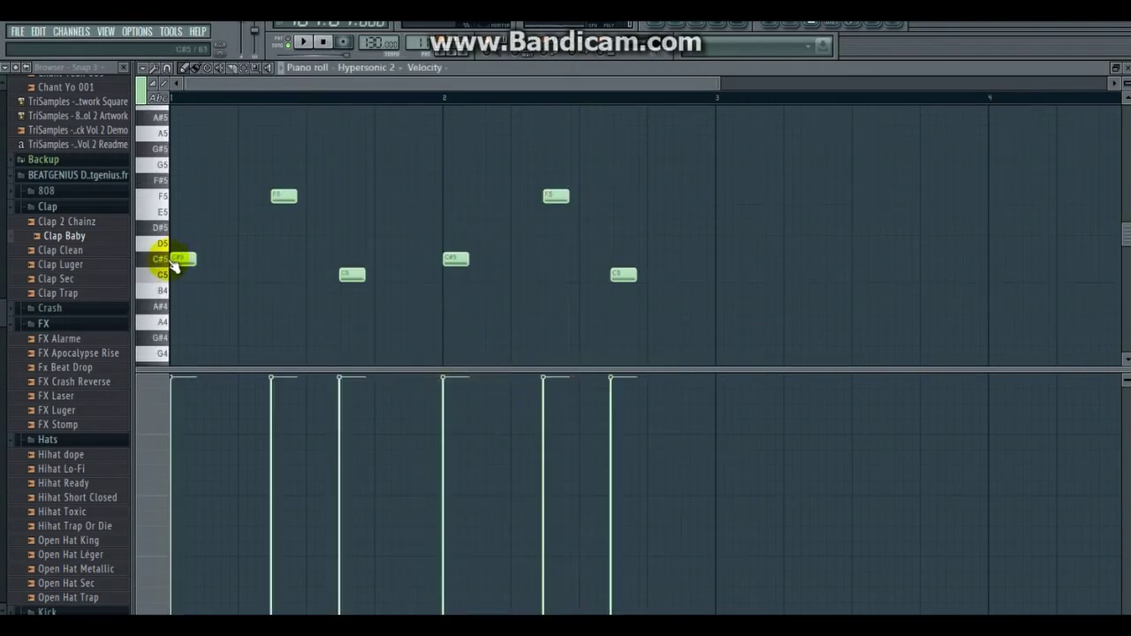
left_click(160, 196)
Place a Brass 2 pattern clip on the Brass2 track at bar 104 and play it together with the Brass clip.
key("F5")
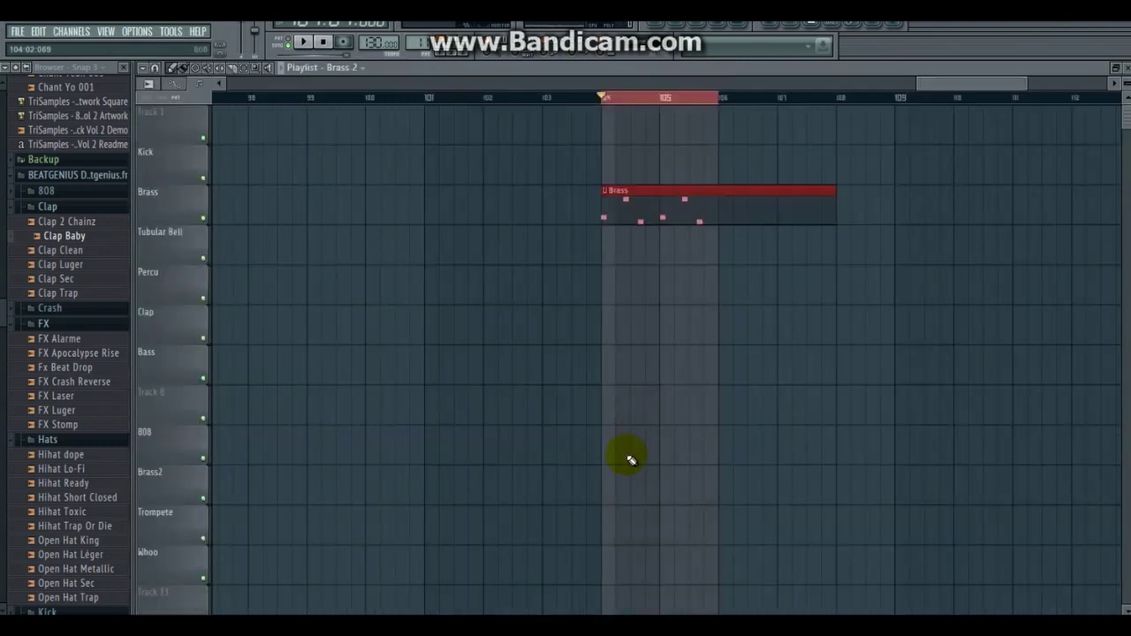
left_click(606, 479)
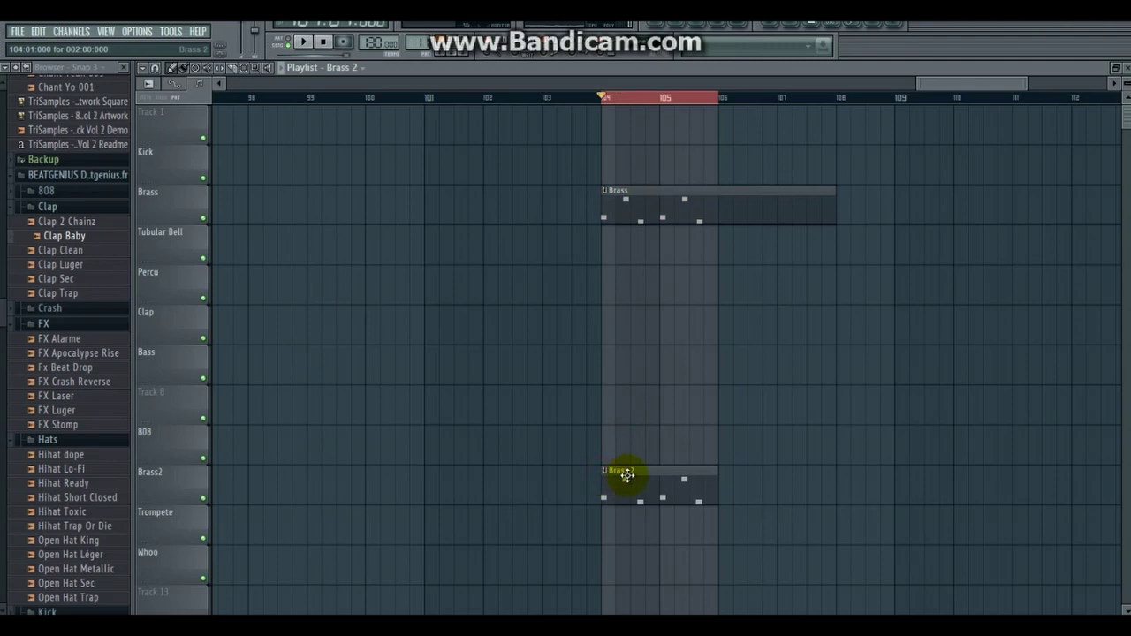
key("space")
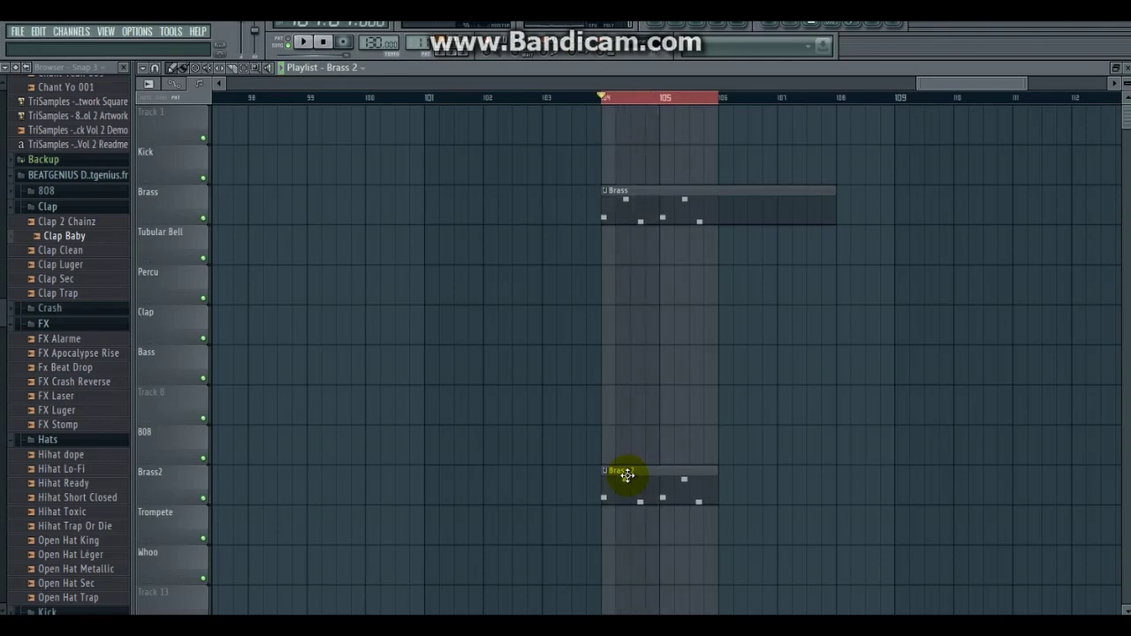
Examine the Fruity Parametric EQ 2 curve on the Hypersonic 2 mixer track.
left_click(741, 29)
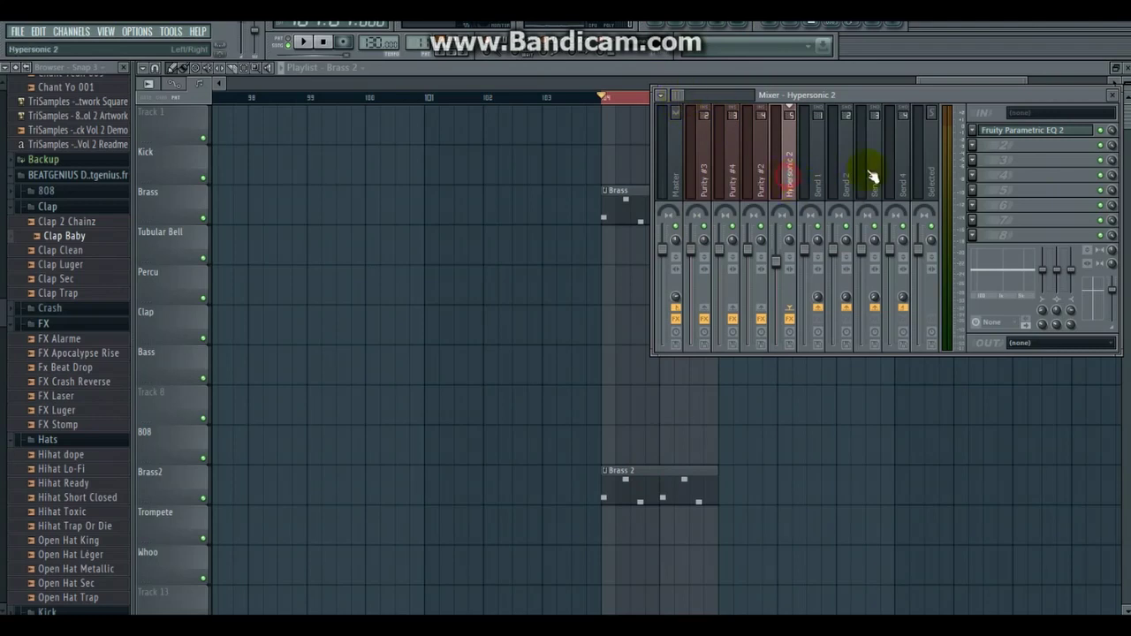
left_click(1006, 130)
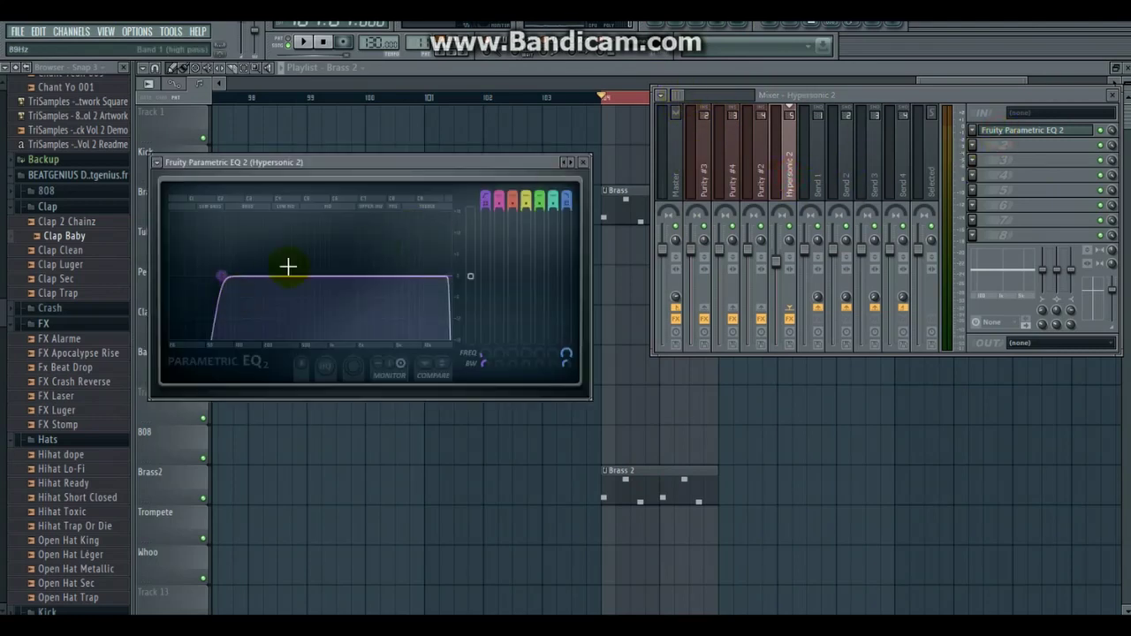
left_click(584, 162)
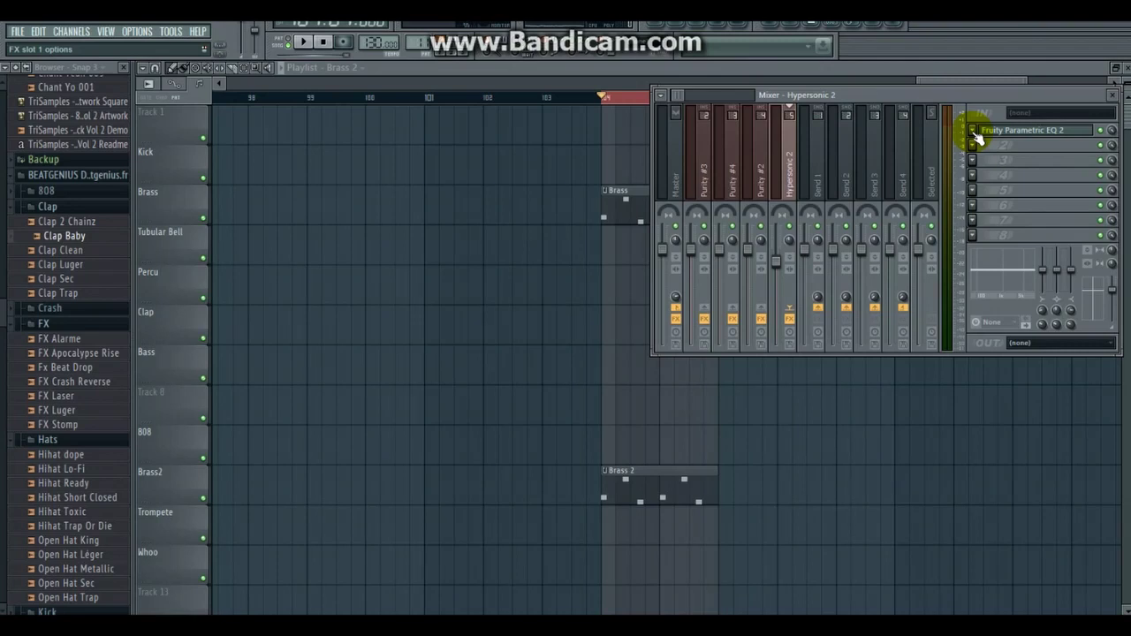
Look through the replacement effects offered for the Fruity Parametric EQ 2 slot on the Hypersonic 2 mixer track.
left_click(972, 133)
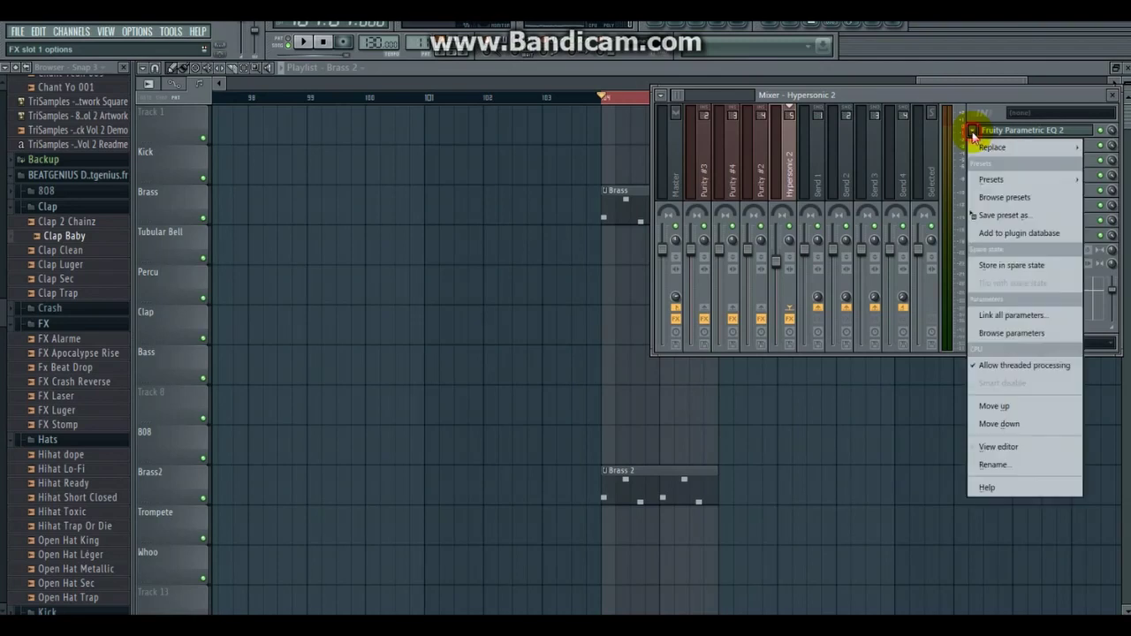
left_click(1018, 150)
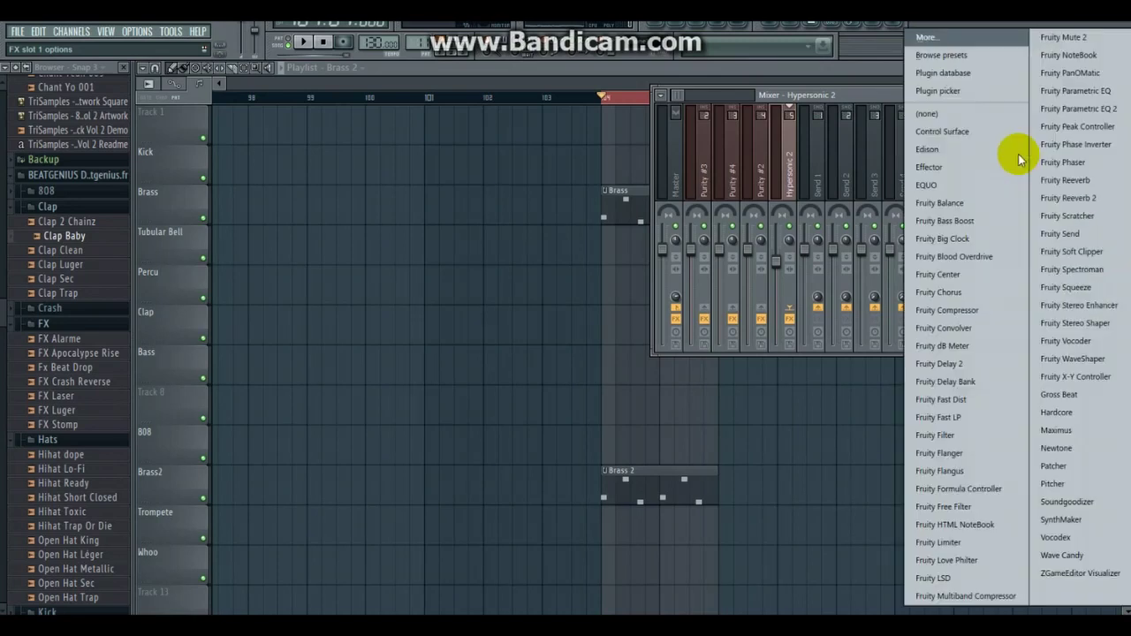
left_click(878, 88)
left_click(974, 144)
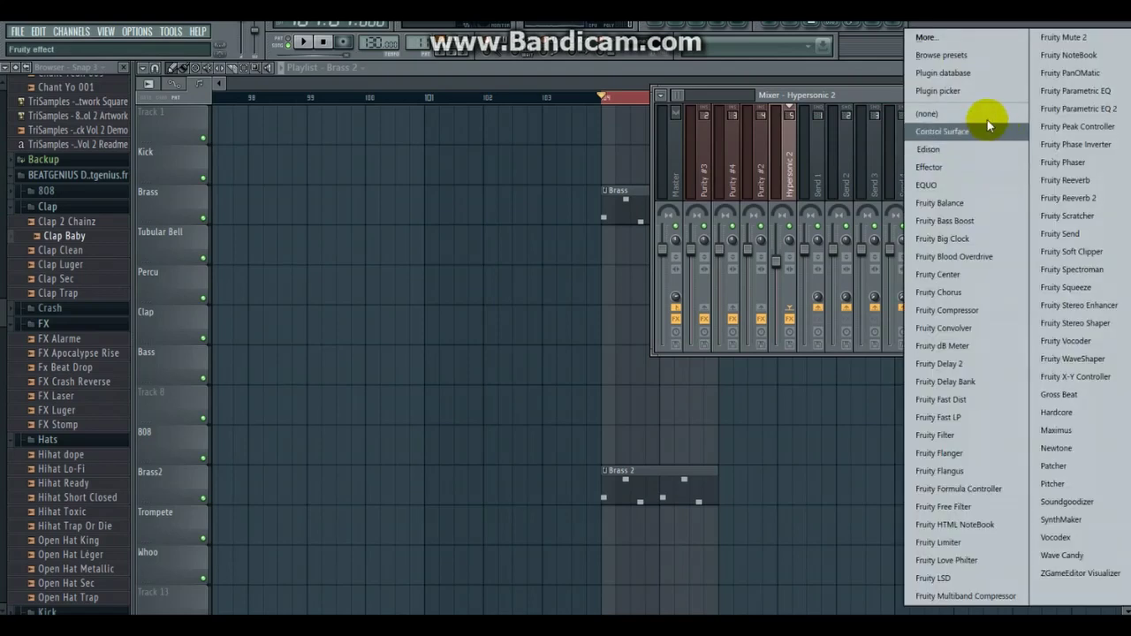
left_click(880, 103)
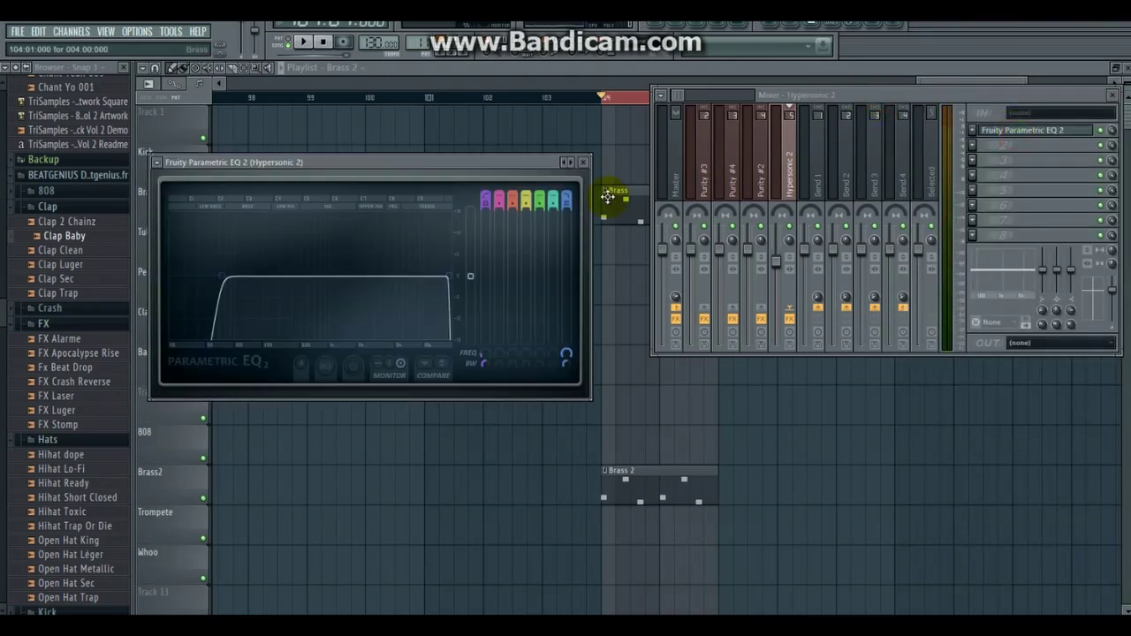
Cycle through the Fruity Parametric EQ 2 presets on the Hypersonic 2 track and load 20Hz + 18kHz cut.
left_click(565, 164)
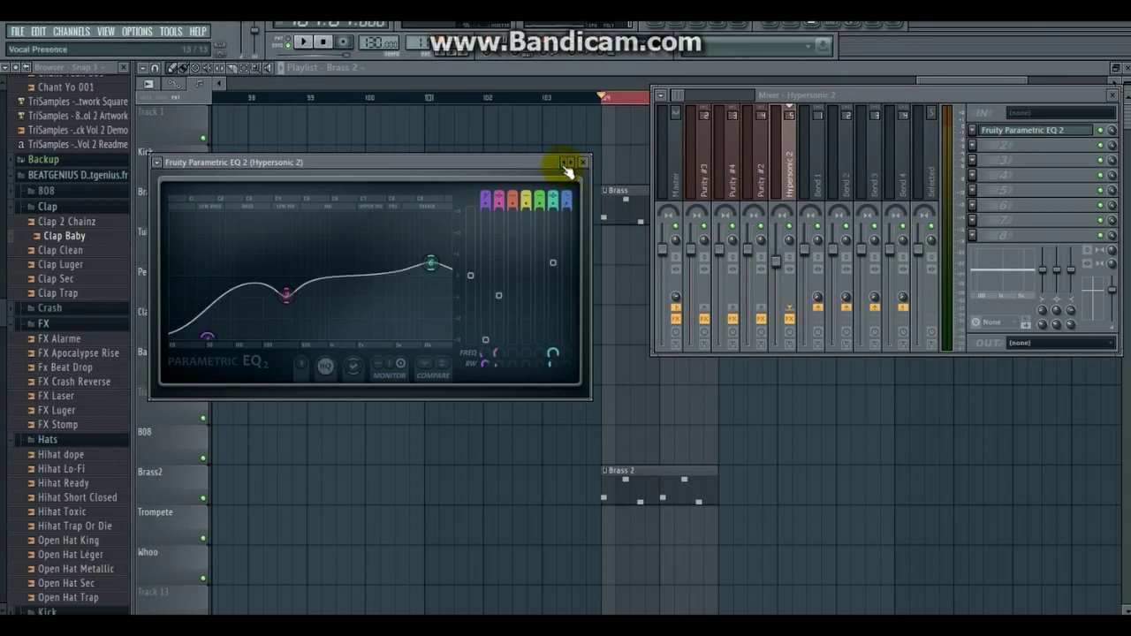
left_click(566, 164)
left_click(566, 164)
left_click(565, 164)
left_click(567, 165)
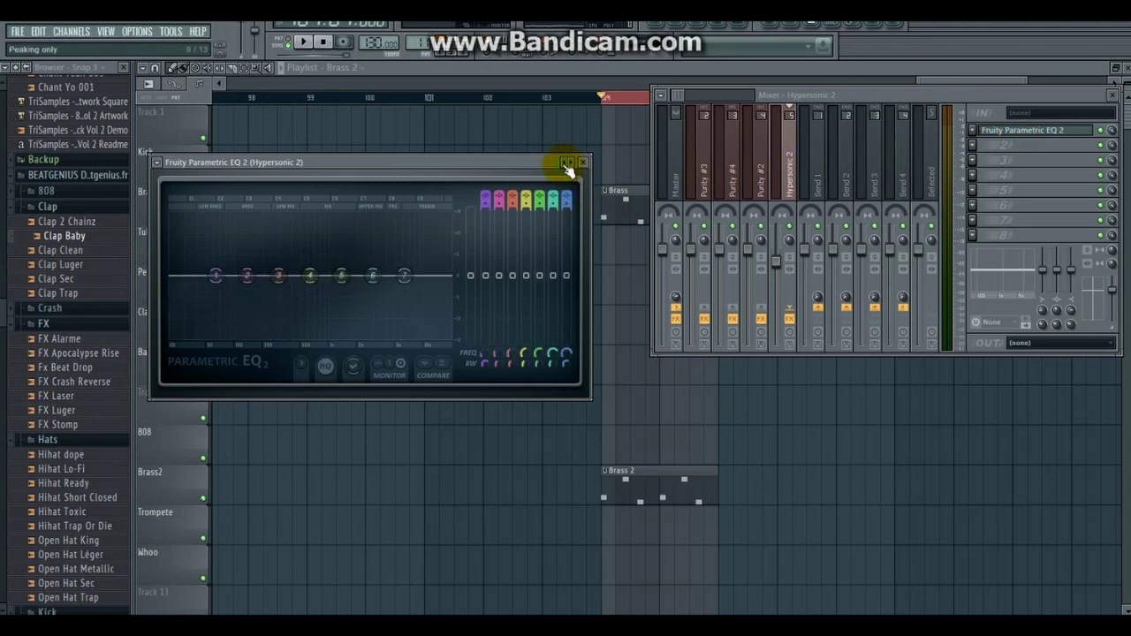
left_click(567, 166)
left_click(568, 167)
left_click(567, 165)
left_click(569, 166)
left_click(569, 166)
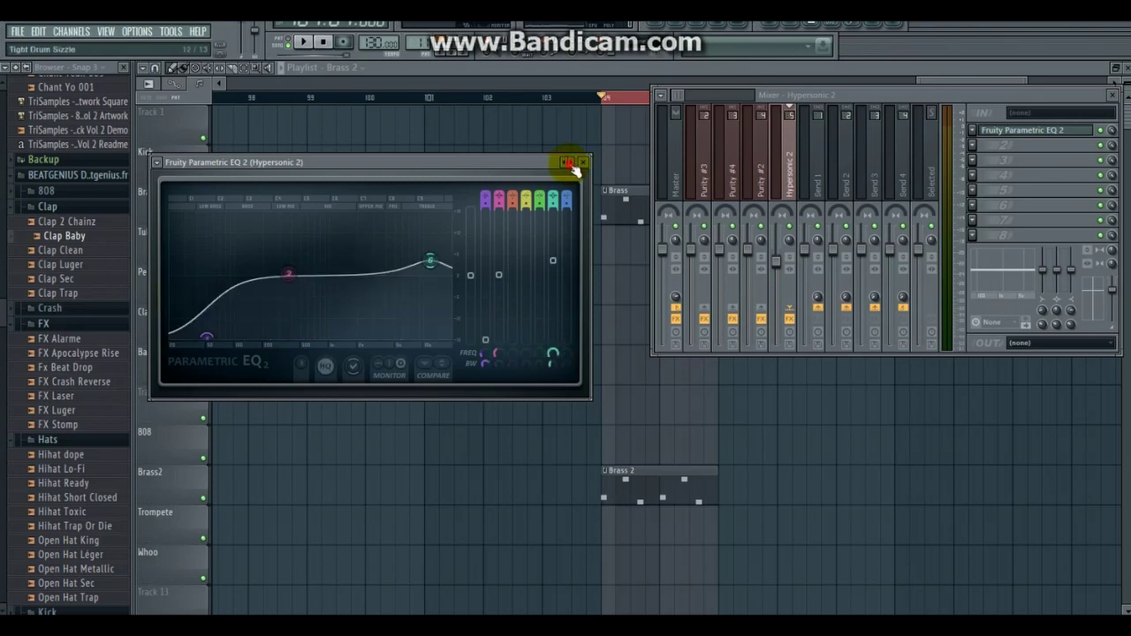
left_click(568, 165)
left_click(569, 165)
left_click(568, 165)
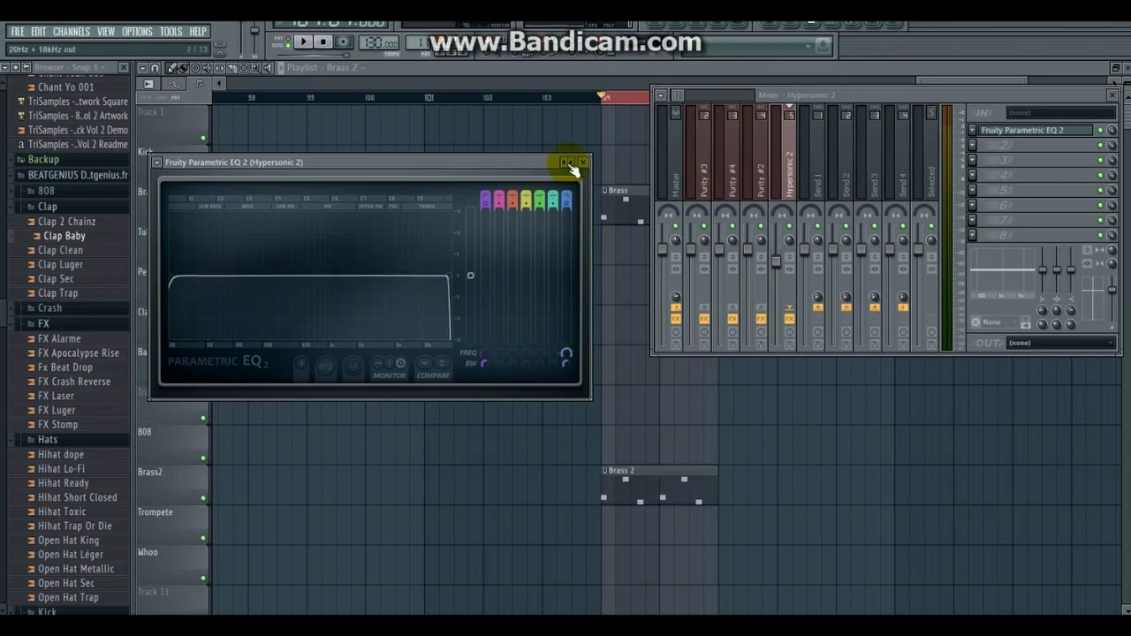
Raise the EQ's band 1 high-pass cutoff to about 439 Hz, audition it and return to the playlist.
left_click_drag(172, 277, 290, 277)
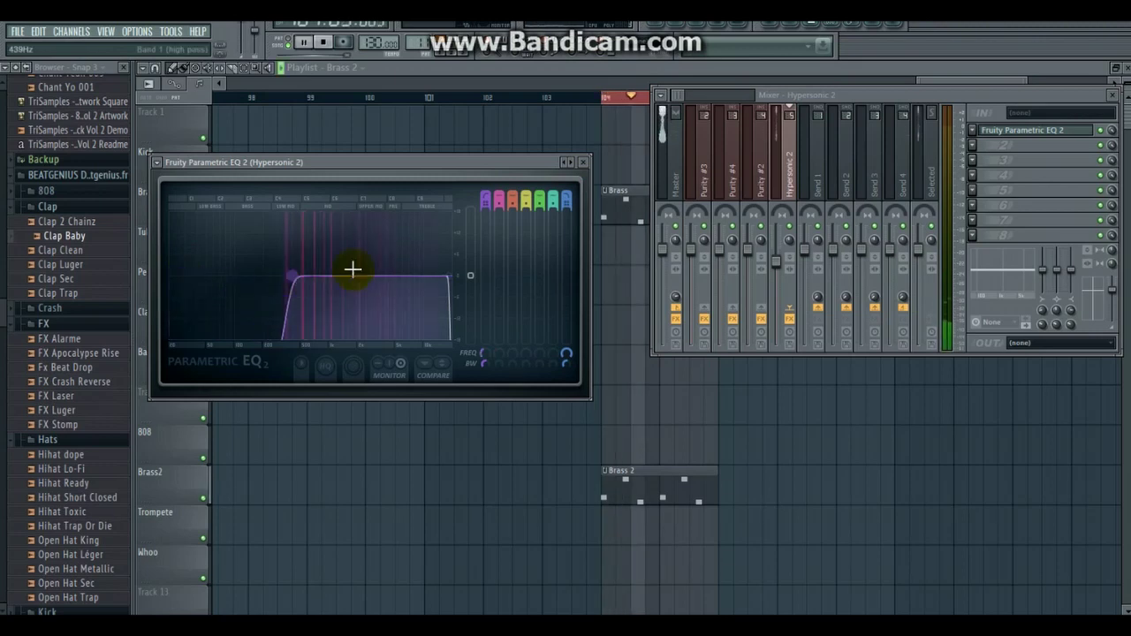
left_click(584, 163)
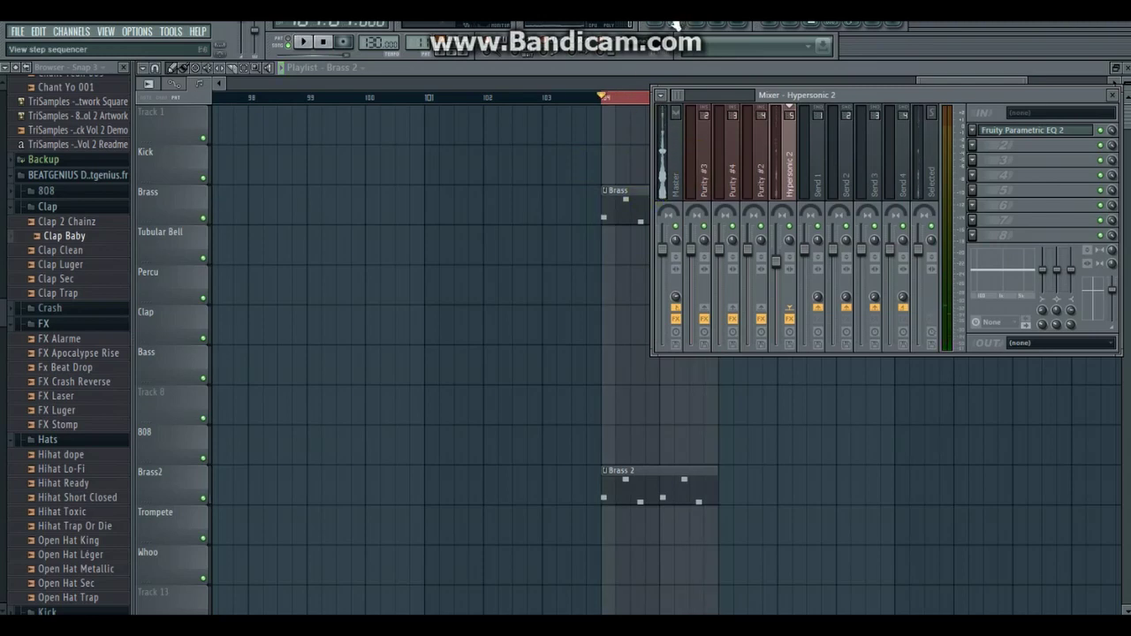
left_click(403, 71)
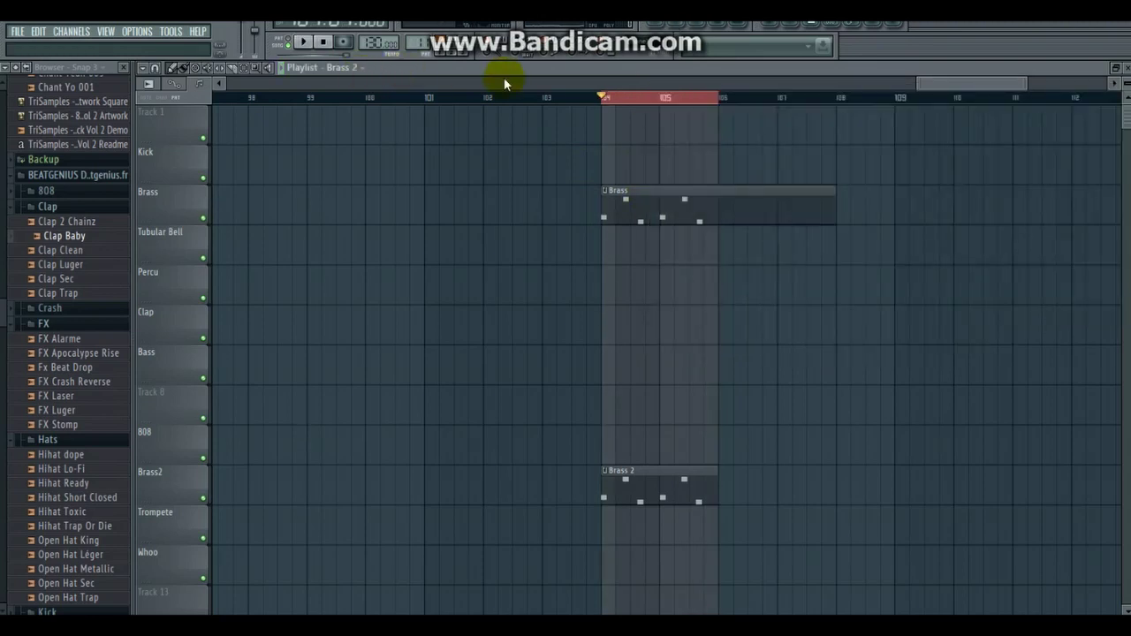
Choose the kick pattern as the clip source and place one clip on the Kick track at bar 104.
key("F6")
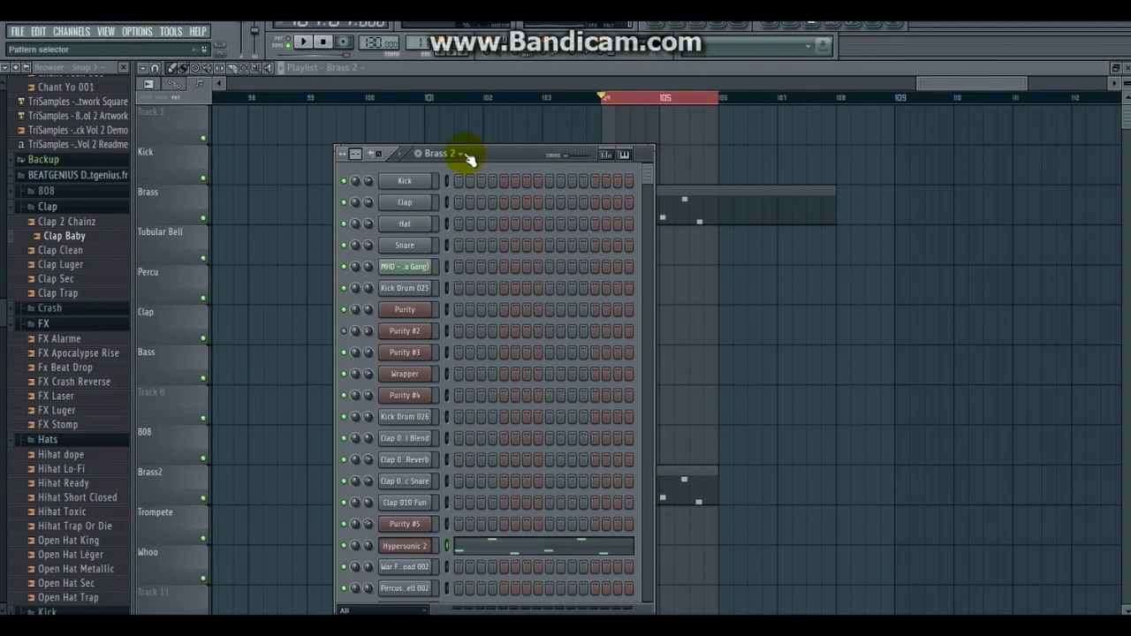
left_click(468, 153)
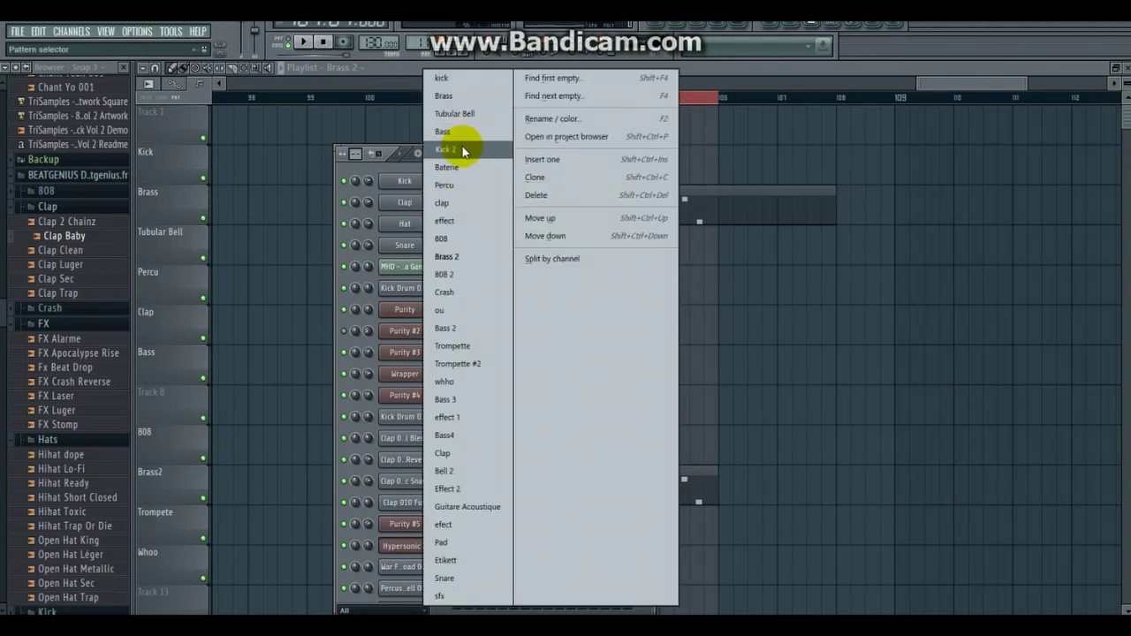
left_click(462, 154)
left_click(340, 68)
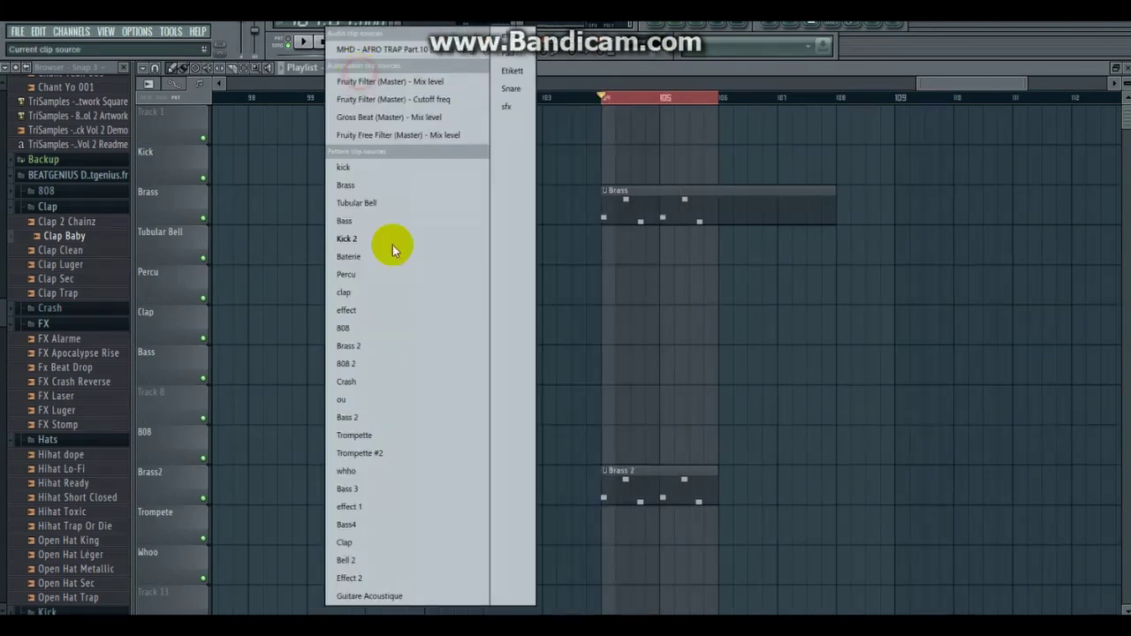
left_click(385, 169)
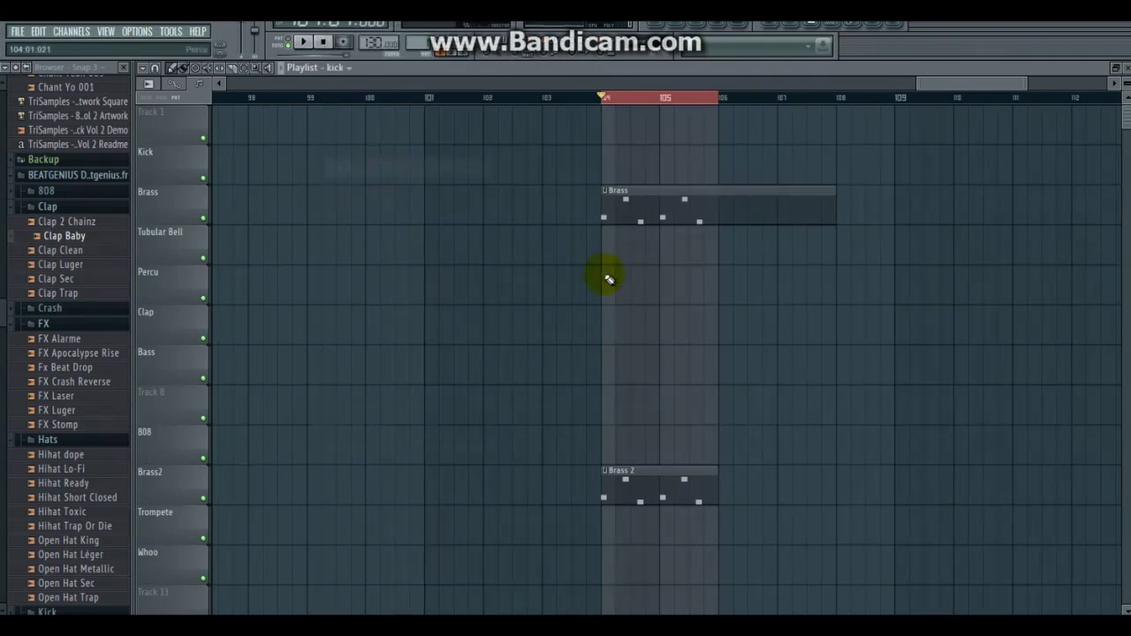
left_click(733, 257)
left_click_drag(733, 257, 619, 177)
Find the LEX HEAVY Kick LV1 channel and examine its notes in the piano roll during playback.
left_click(677, 32)
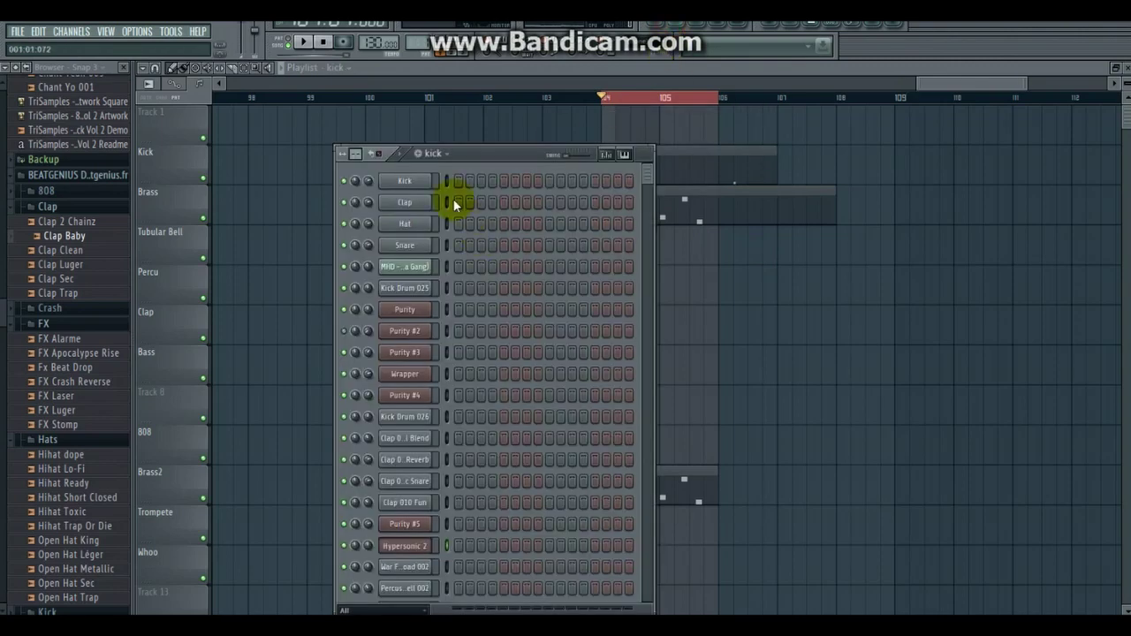
scroll(644, 176, "down", 3)
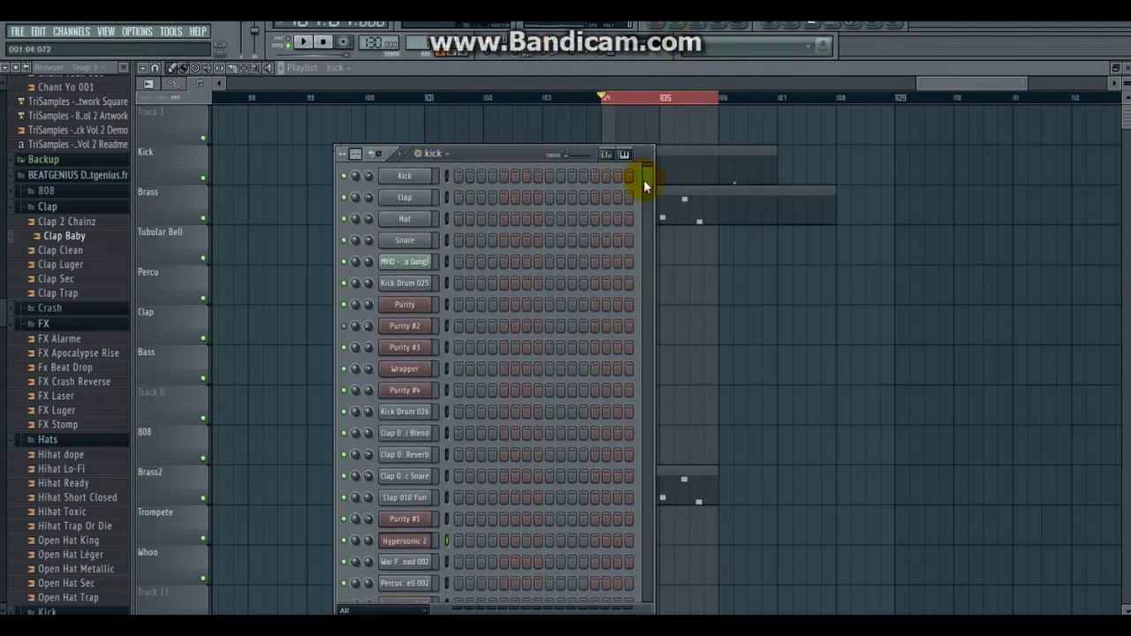
left_click_drag(642, 178, 647, 390)
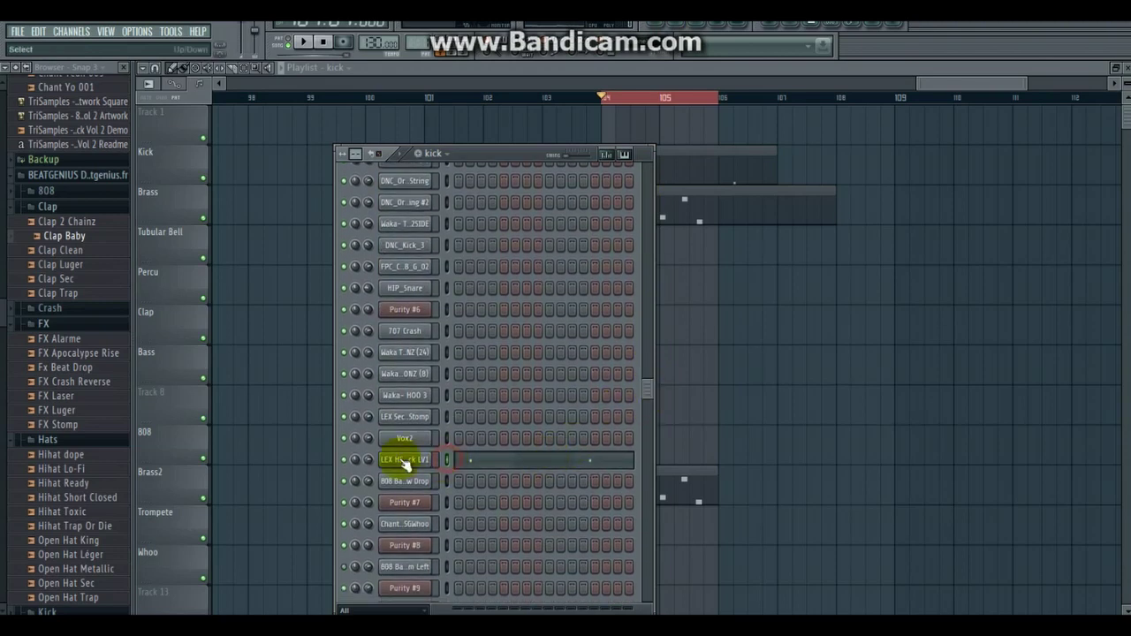
left_click(481, 462)
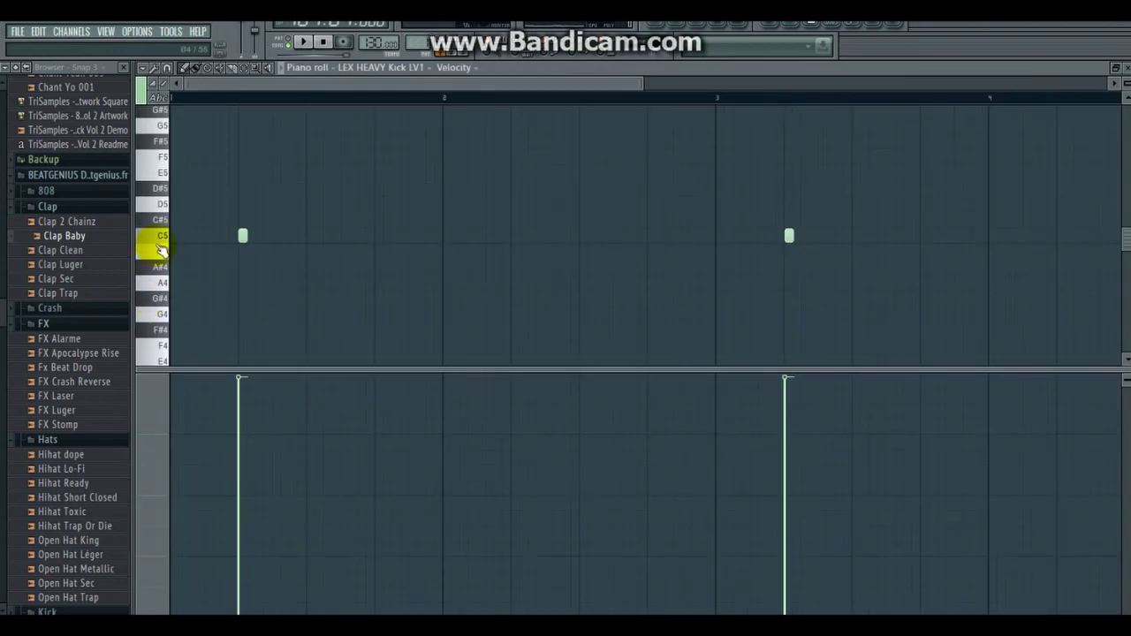
key("space")
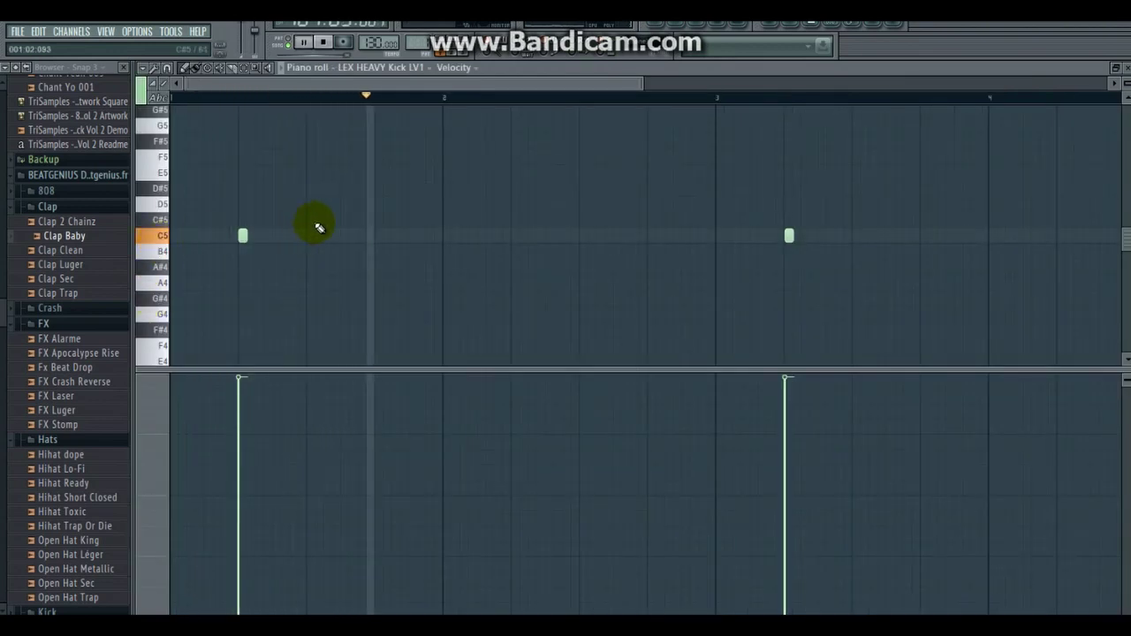
left_click(654, 27)
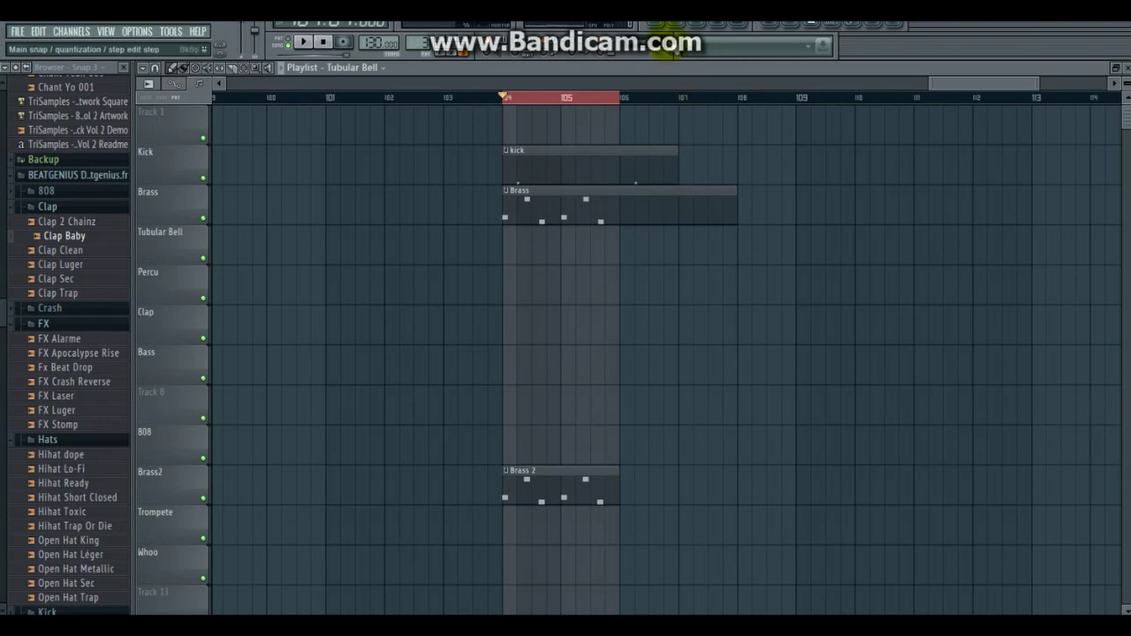
Find the Hypersonic 2 #2 channel that holds the Tubular Bell melody and open its instrument.
left_click(676, 28)
scroll(668, 469, "down", 2)
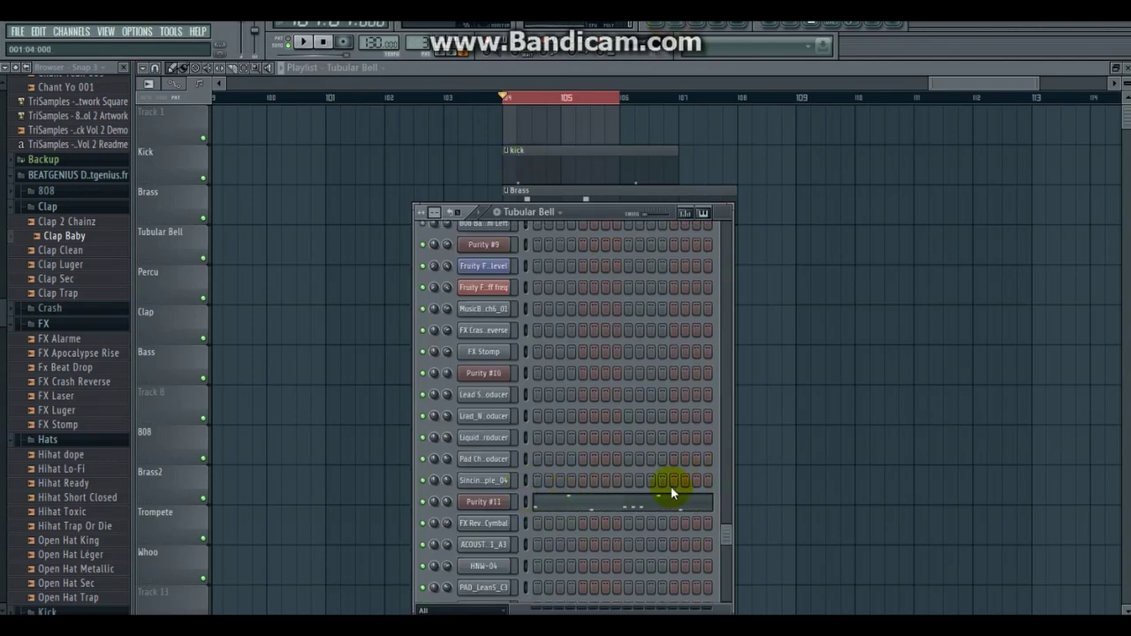
scroll(709, 558, "up", 3)
scroll(709, 557, "down", 3)
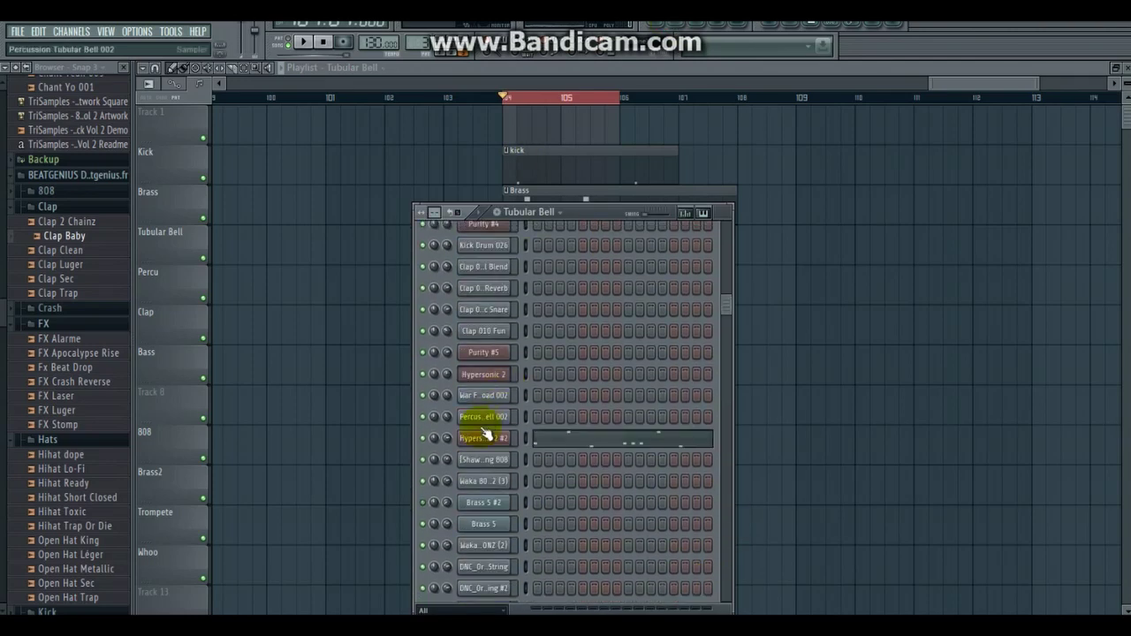
left_click(484, 437)
mouse_move(563, 217)
left_mouse_down()
mouse_move(576, 212)
mouse_move(535, 212)
mouse_move(565, 213)
left_mouse_up()
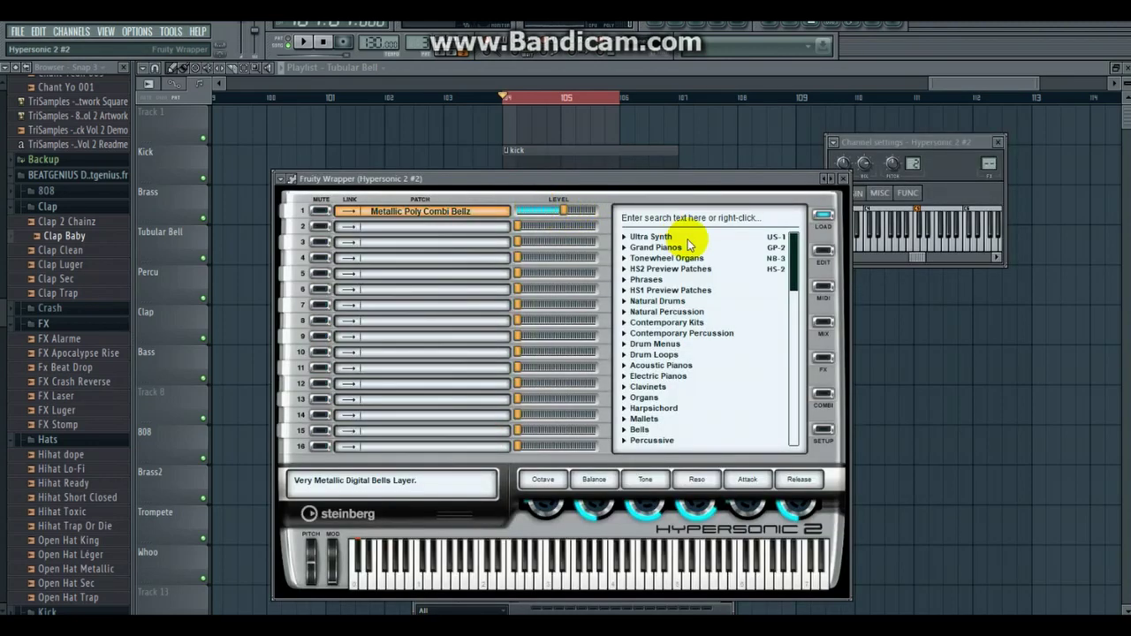
Locate the Metallic Poly Combi Bellz patch in the Bells category of Hypersonic 2.
left_click(783, 273)
left_click_drag(792, 258, 792, 314)
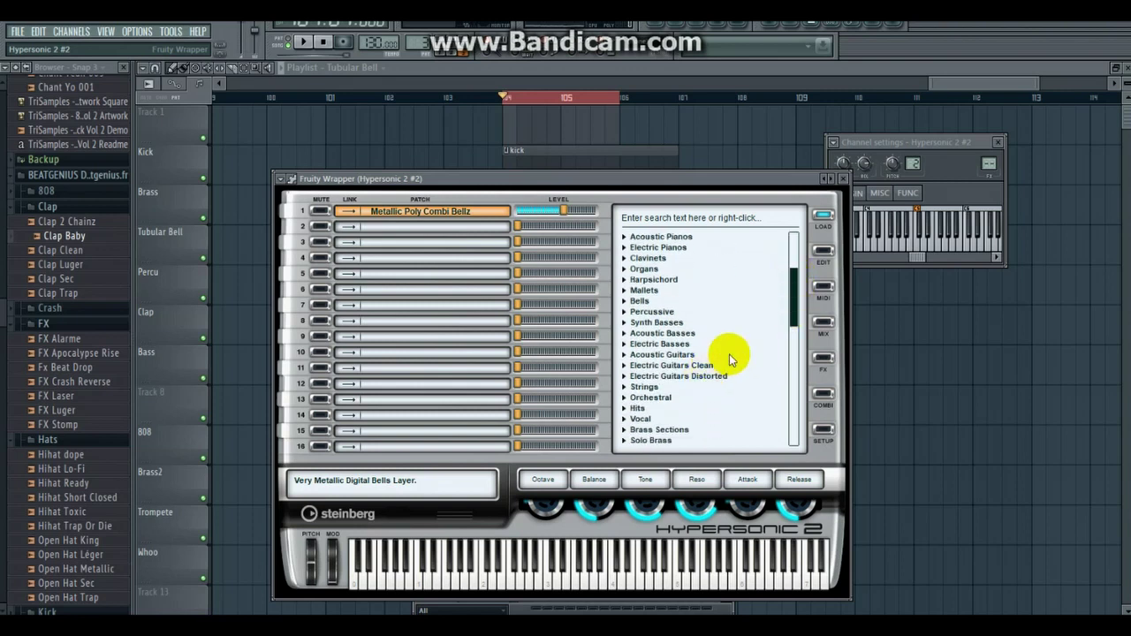
left_click(762, 313)
left_click(685, 454)
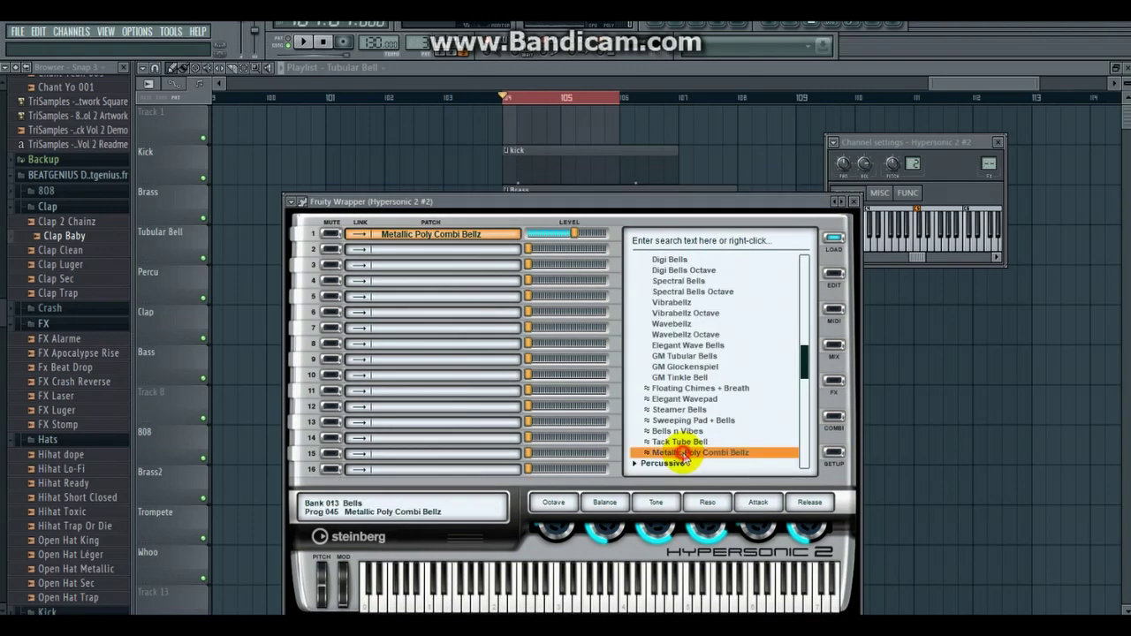
left_click(621, 601)
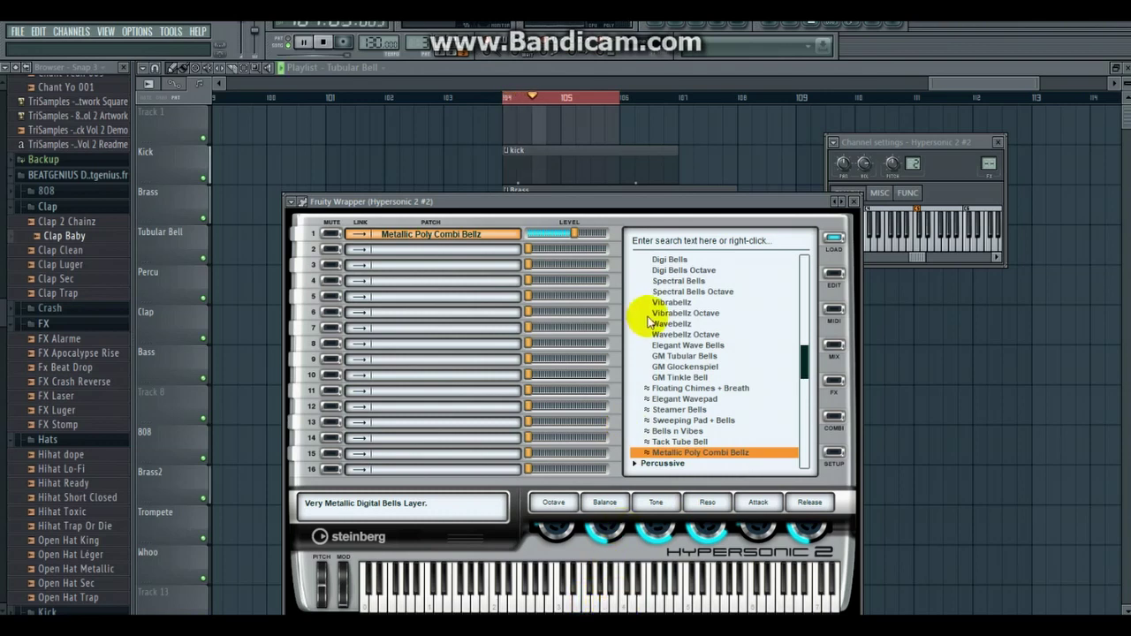
Open the Hypersonic 2 #2 channel's piano roll, play the Tubular Bell pattern and examine its note pitches.
left_click(687, 31)
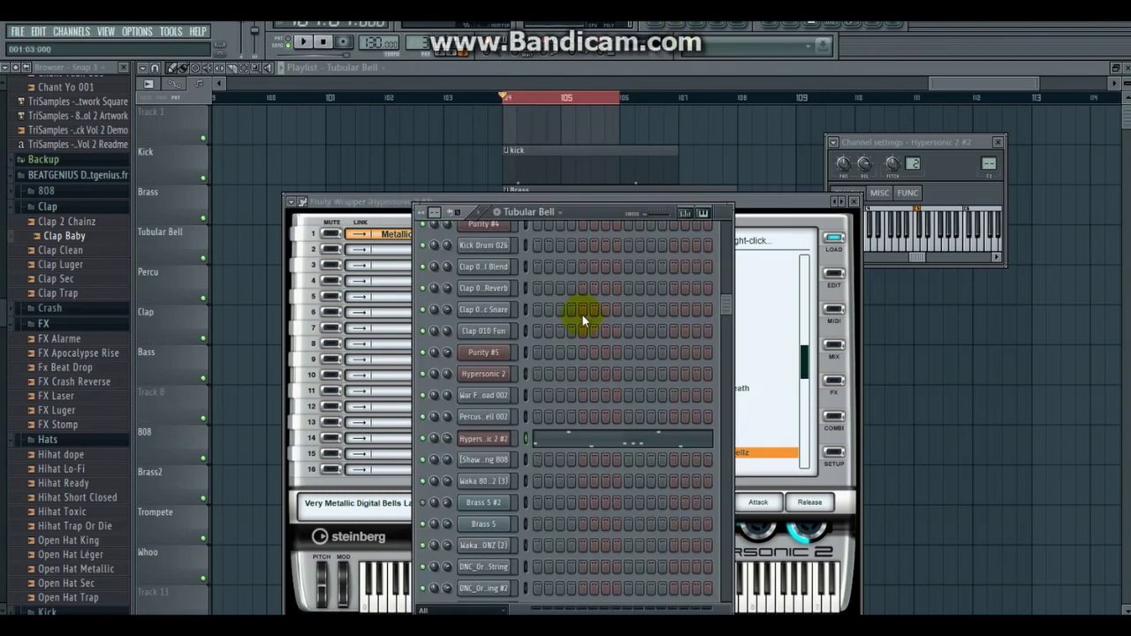
left_click(594, 433)
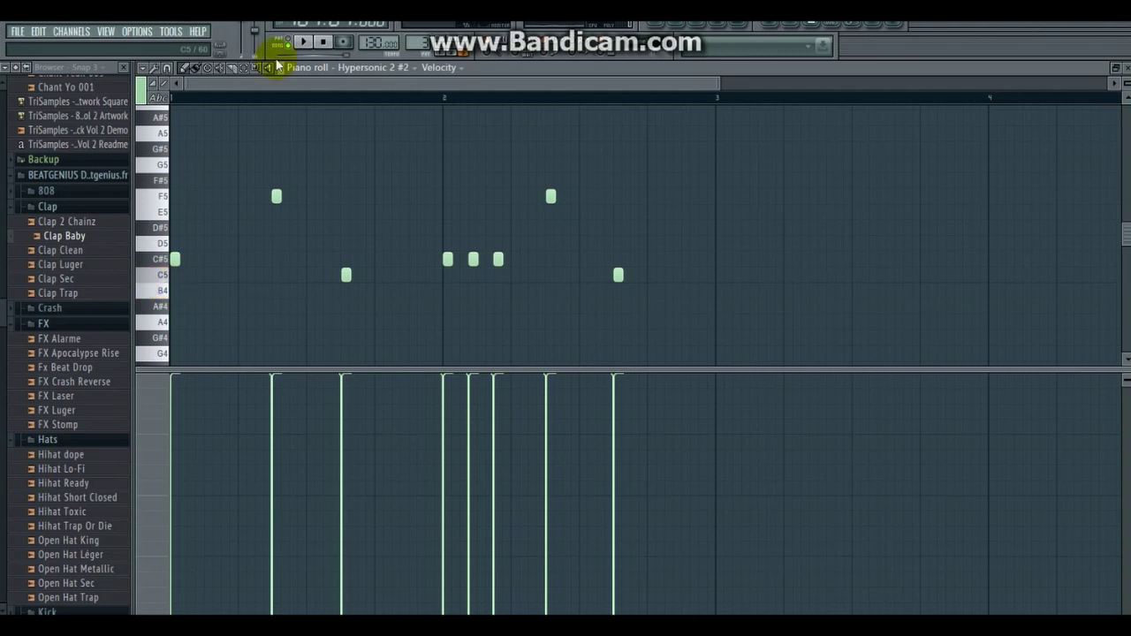
left_click(304, 43)
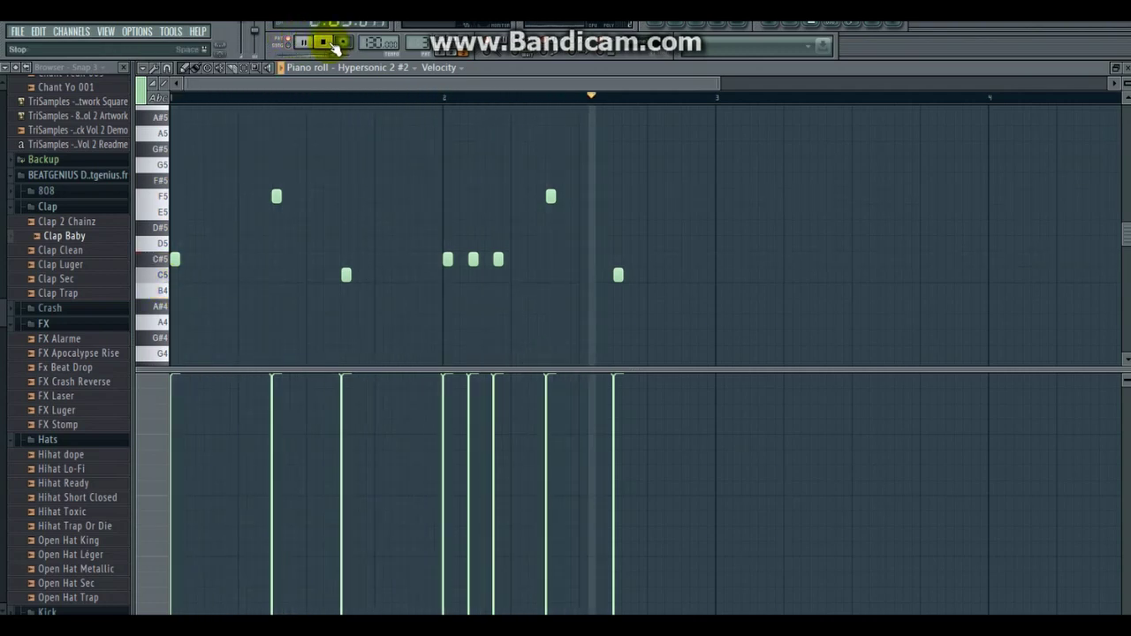
left_click_drag(720, 82, 657, 83)
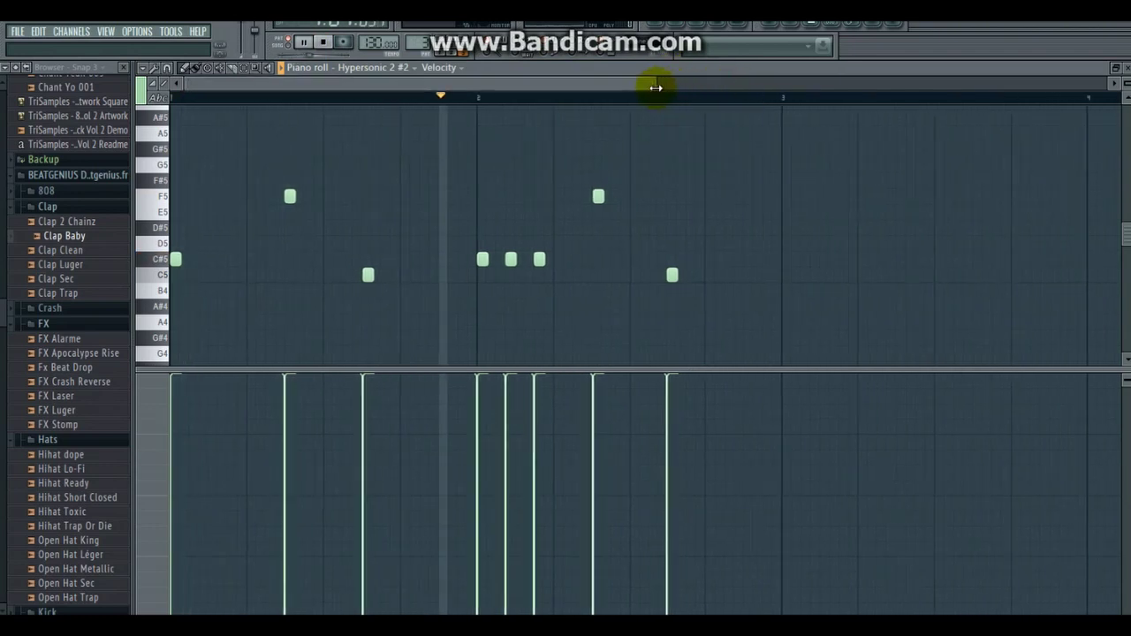
Place a Tubular Bell clip on the Tubular Bell track at bar 104 and play it with the kick and brass clips.
left_click(669, 31)
left_click(658, 30)
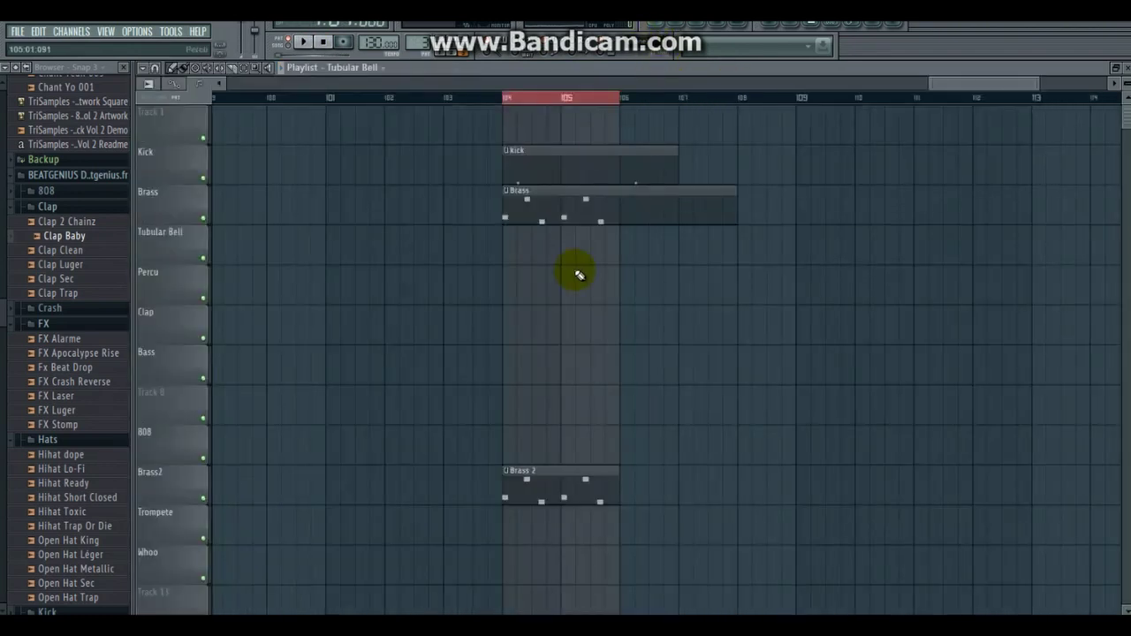
left_click(509, 259)
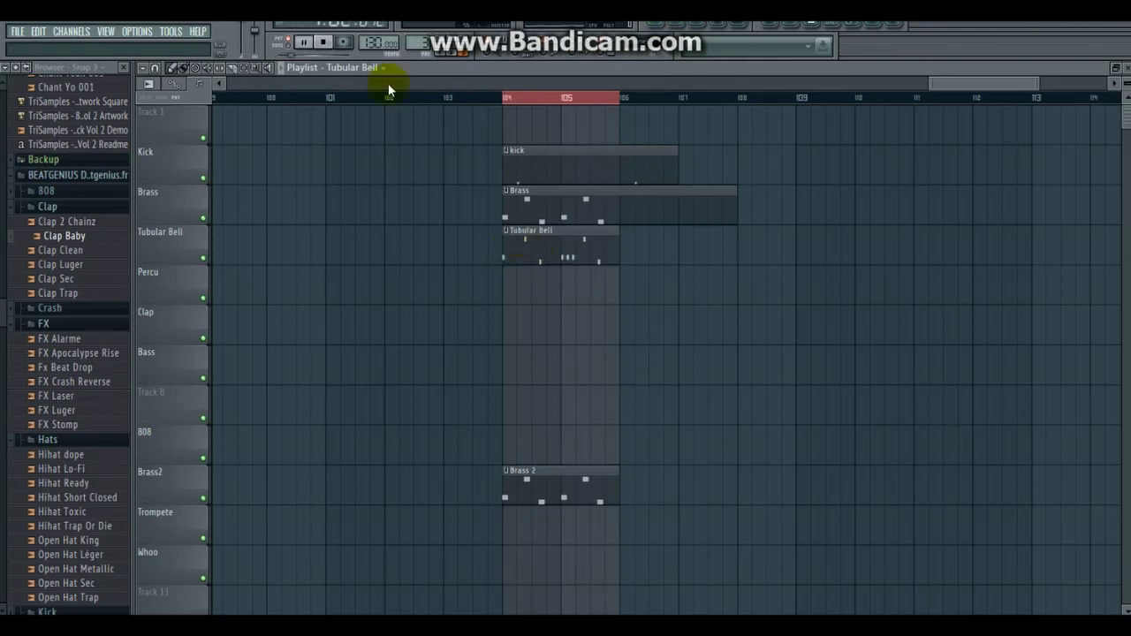
left_click(303, 42)
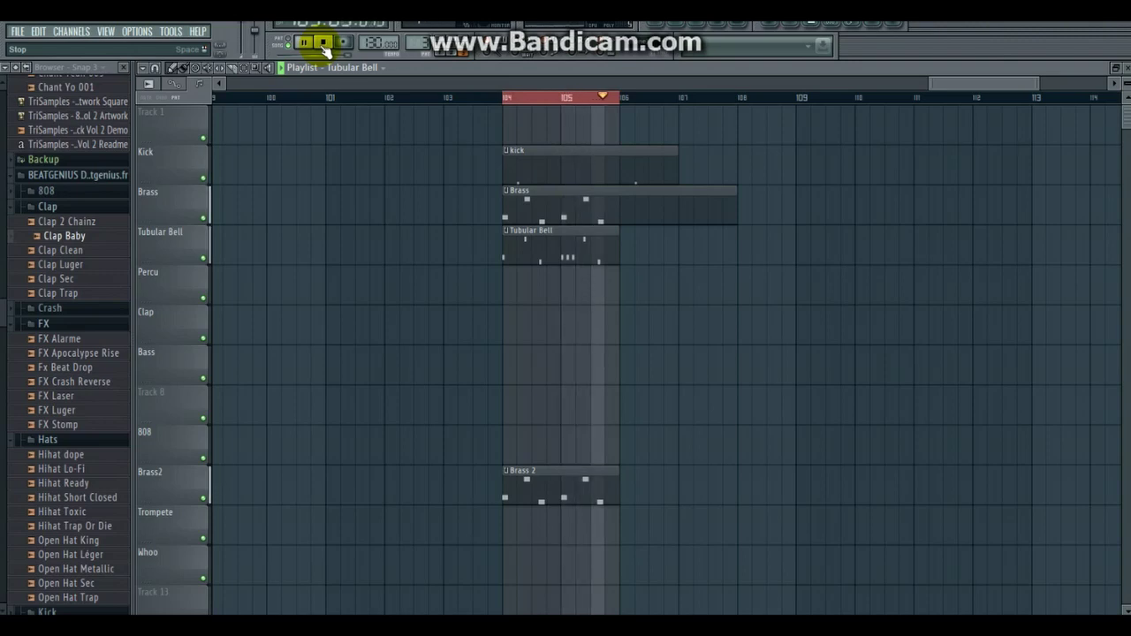
left_click(324, 44)
Switch to the Bass pattern and examine the Purity #4 channel's The Good Bass preset and piano-roll notes.
left_click(354, 69)
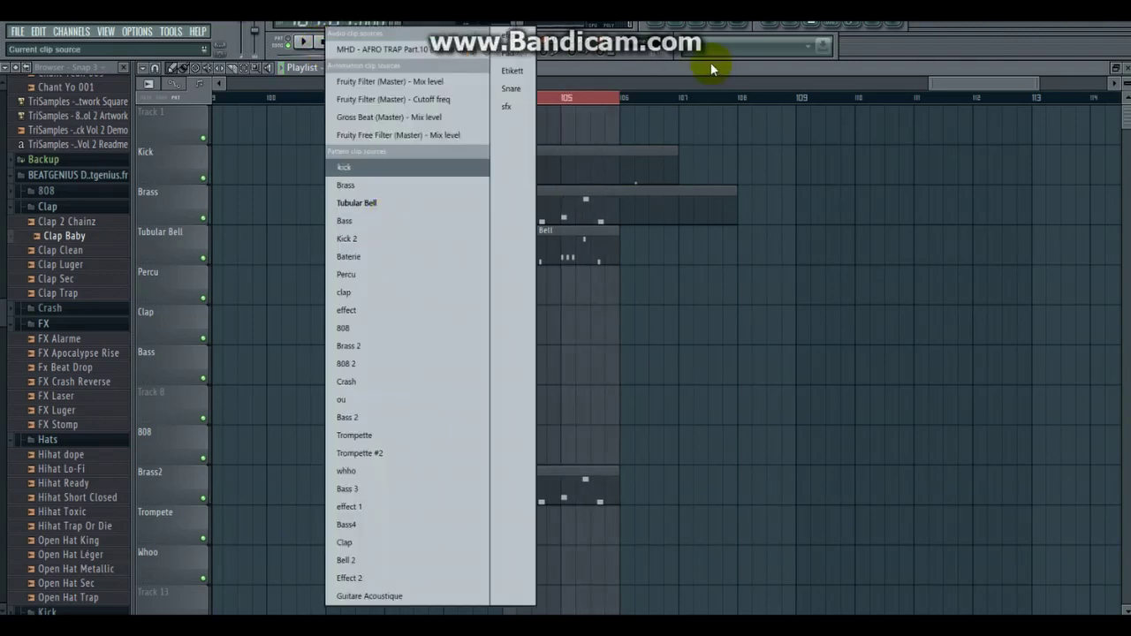
left_click(434, 222)
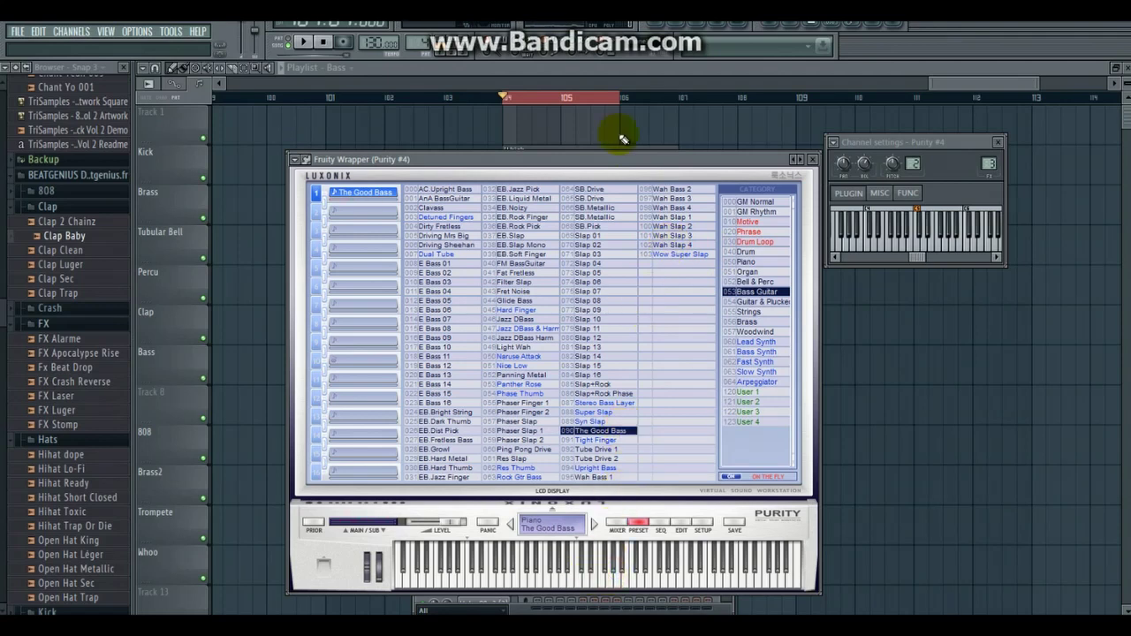
key("F7")
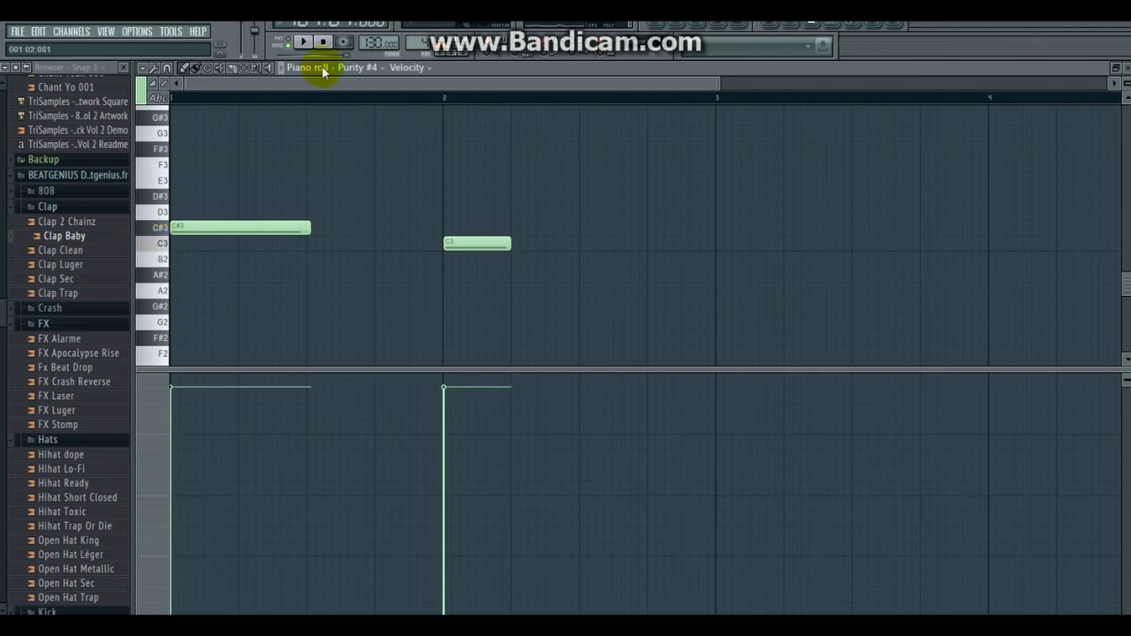
Place a Bass clip on the Bass track at bar 104 and play it with the other clips, checking its notes.
left_click(658, 25)
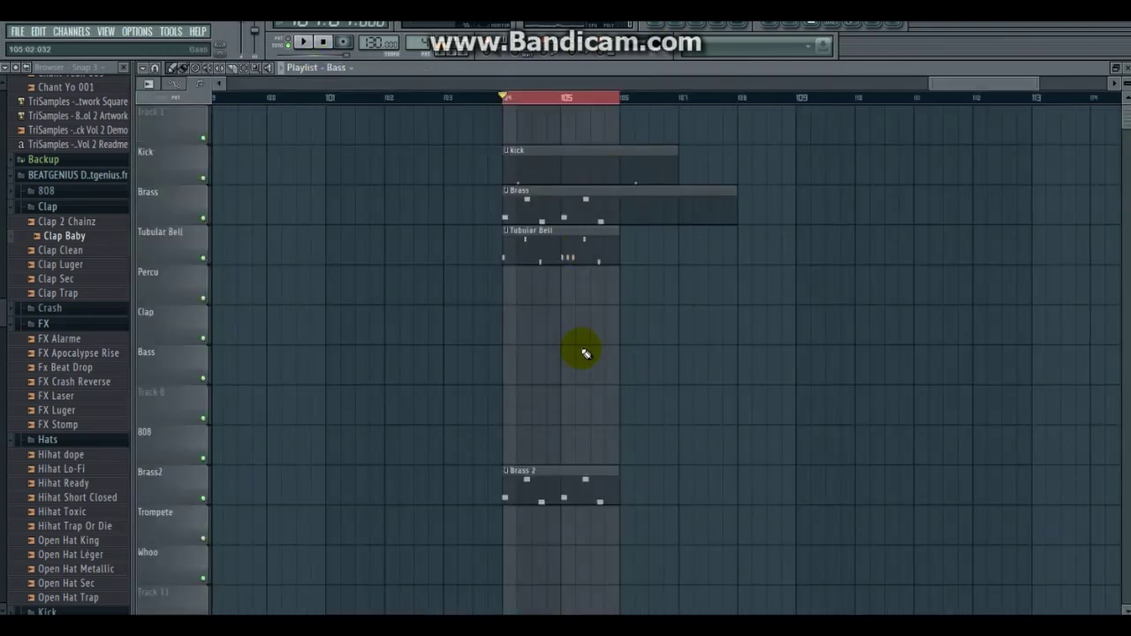
key("space")
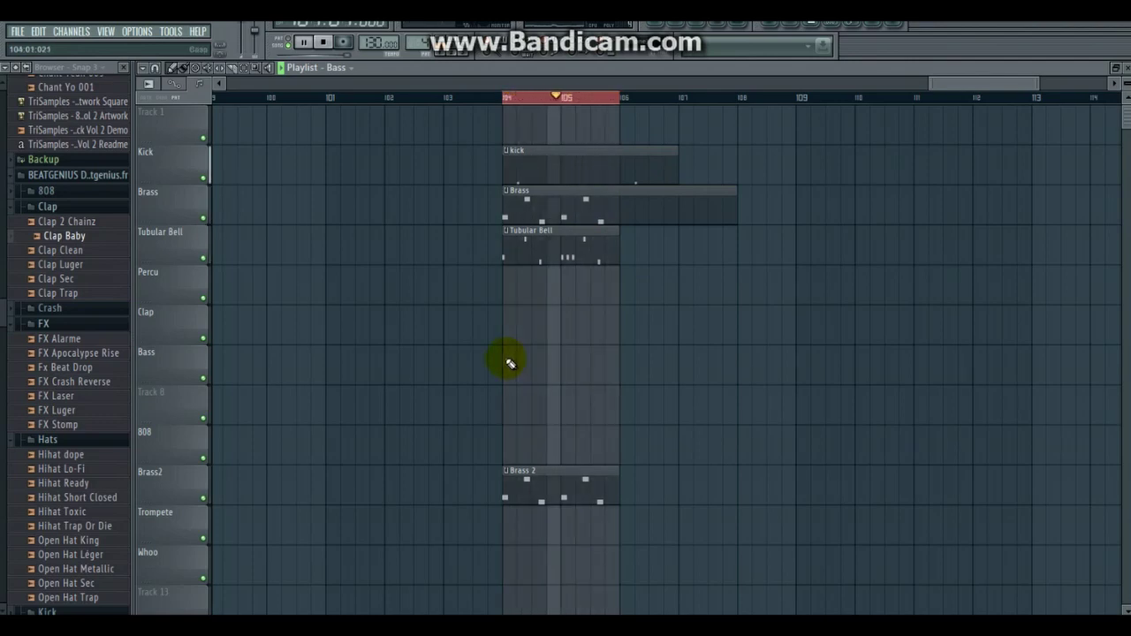
key("space")
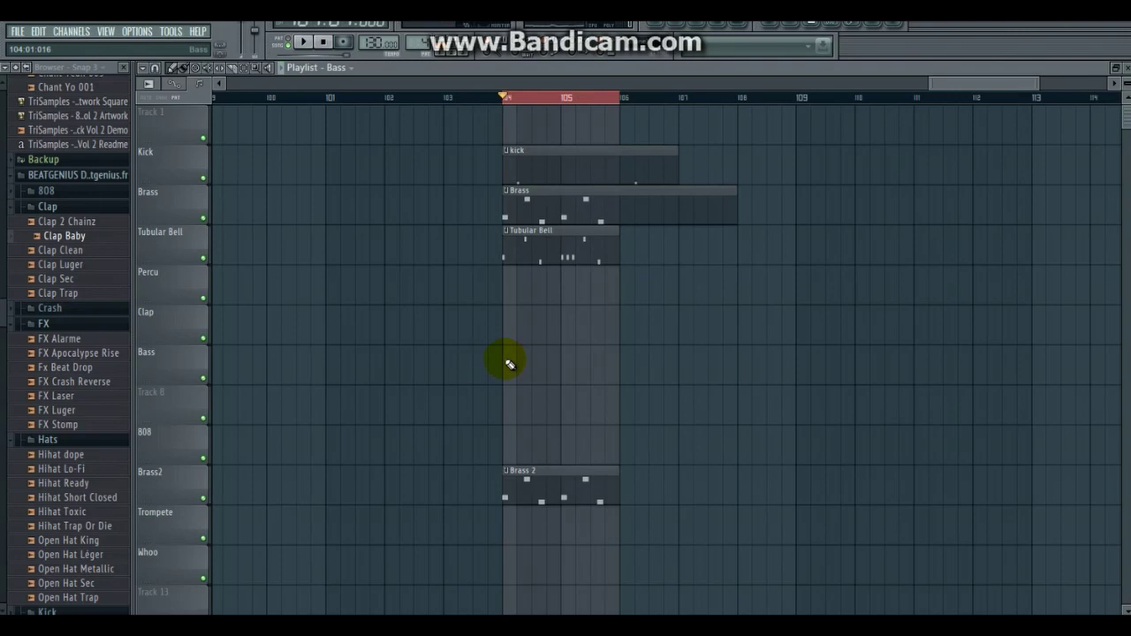
left_click(510, 365)
key("space")
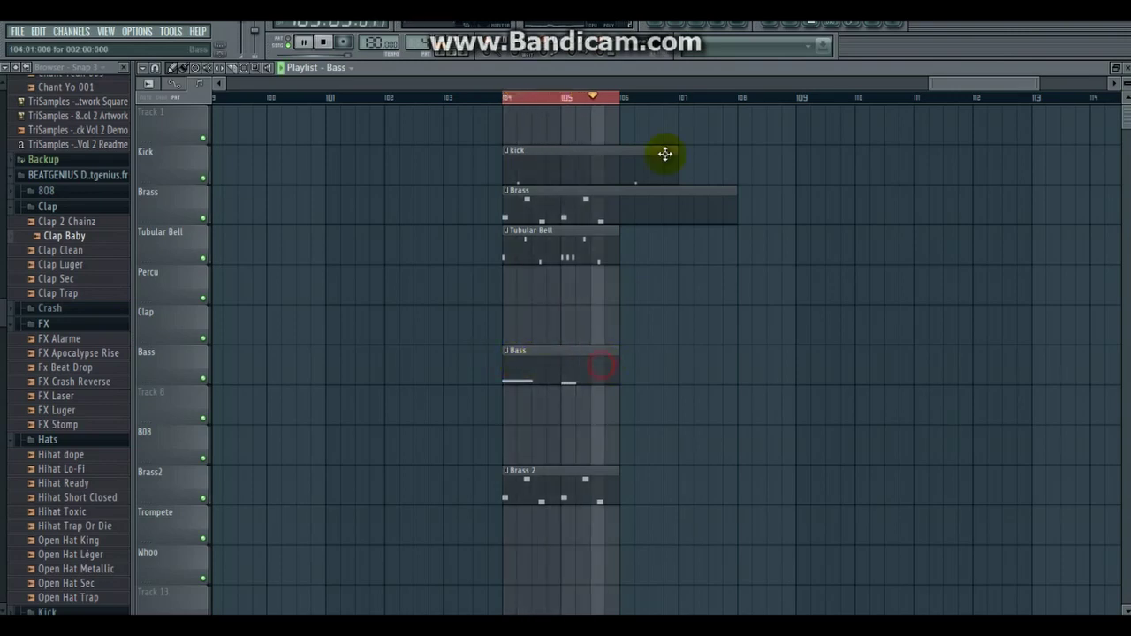
left_click(634, 60)
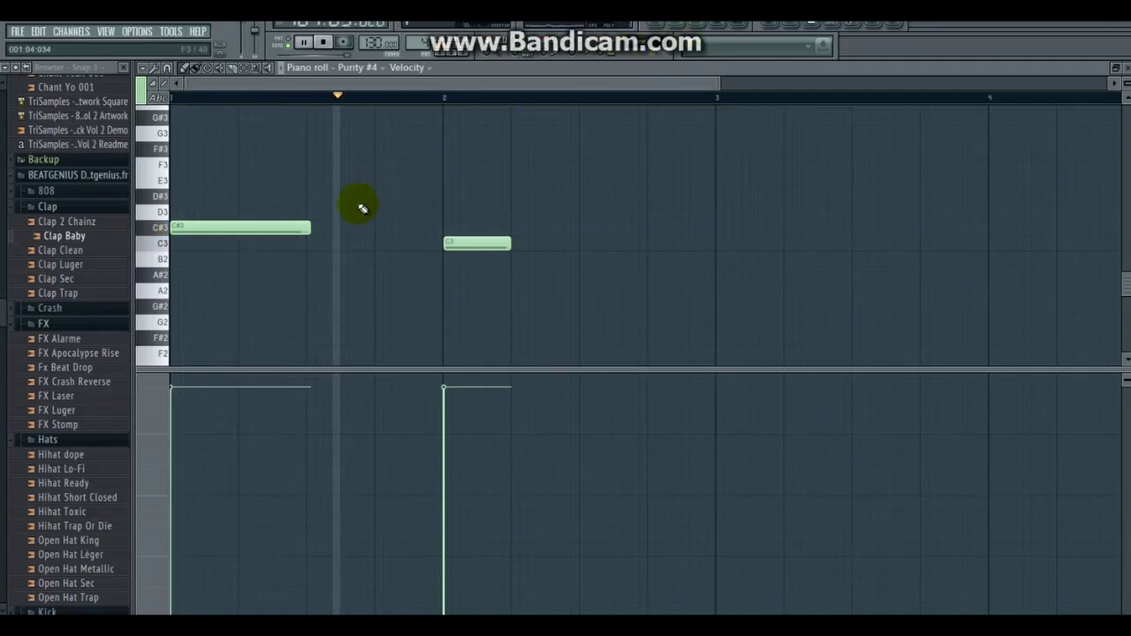
key("space")
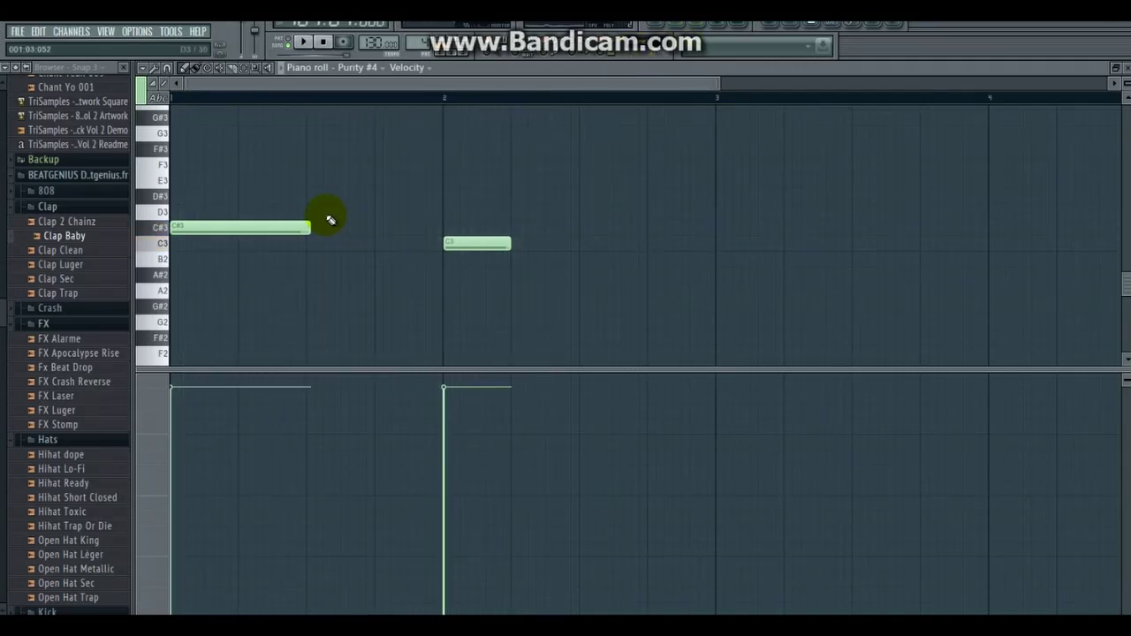
Find the Purity #9 channel in the Bass pattern and open its instrument to examine the selected bass preset.
key("F6")
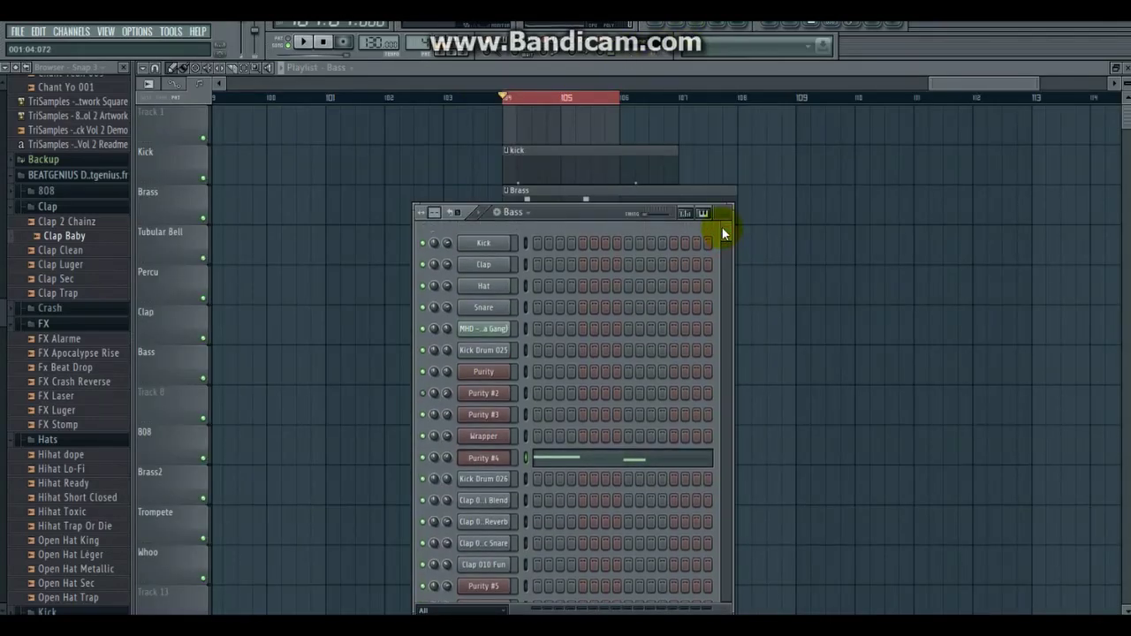
left_click_drag(724, 231, 447, 462)
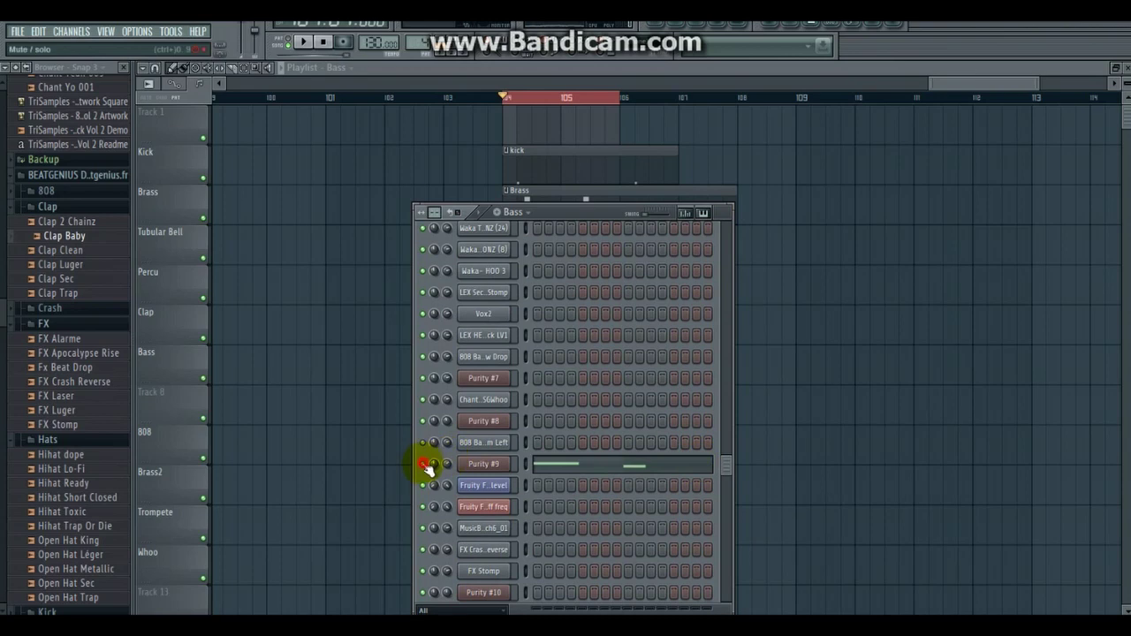
left_click(470, 463)
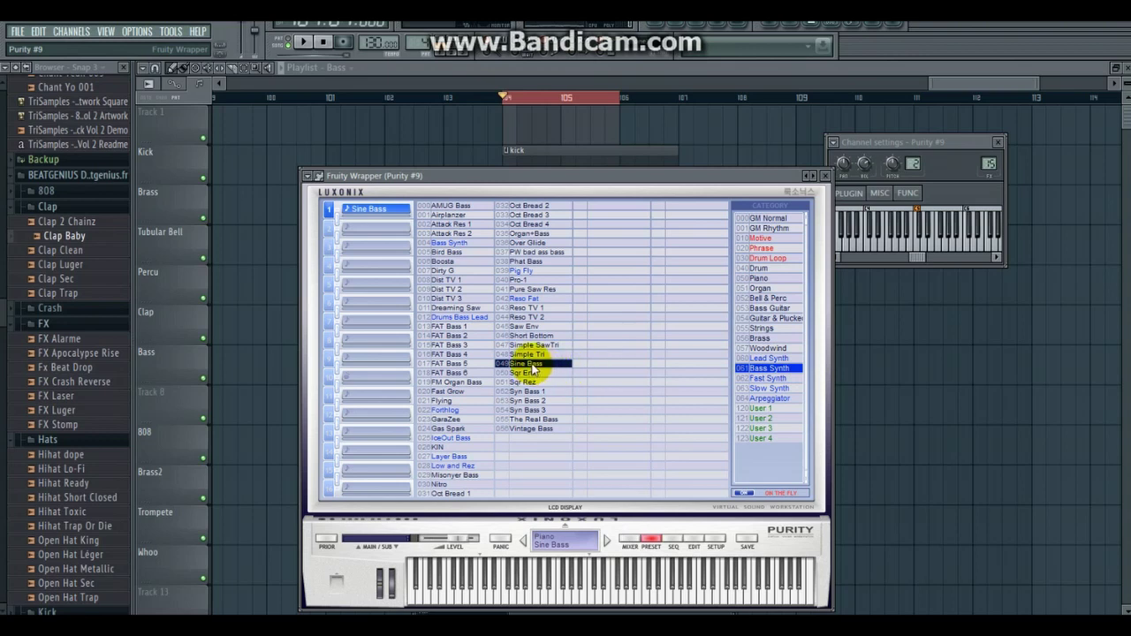
Examine the Purity #9 channel's notes in the piano roll, audition the C3 key and play the bass part.
key("F7")
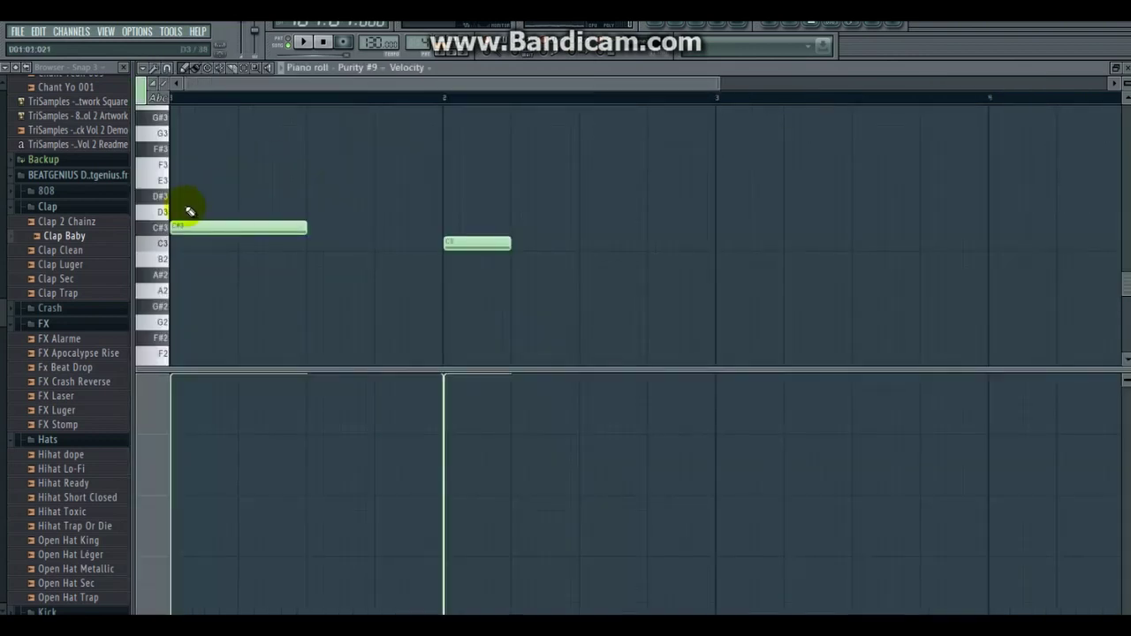
left_click(166, 251)
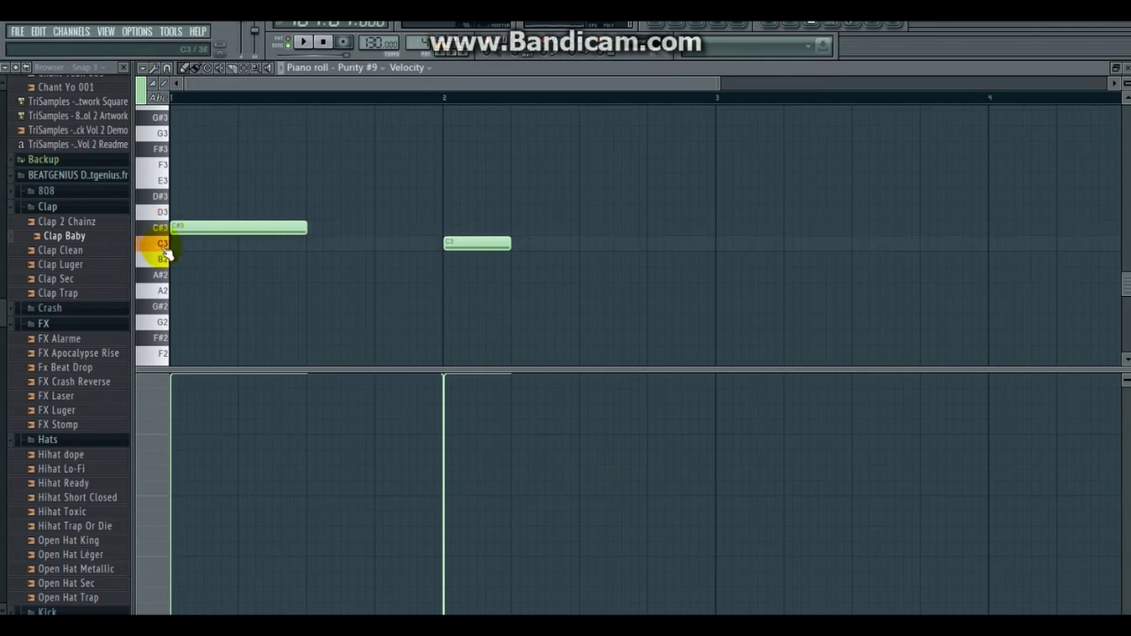
key("space")
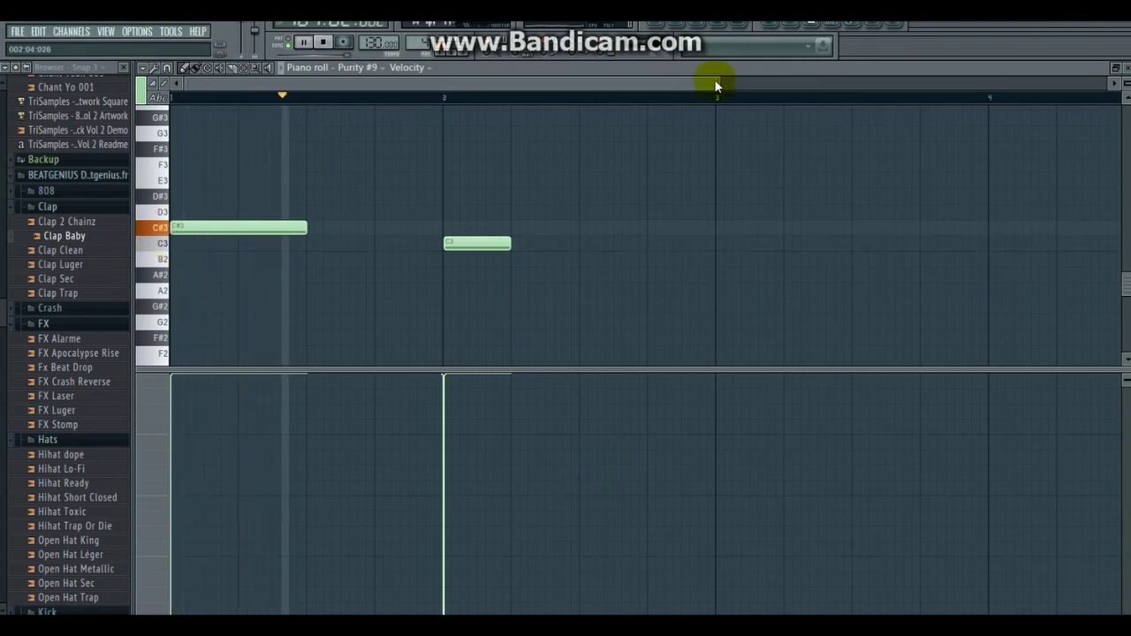
key("F6")
left_click(447, 461)
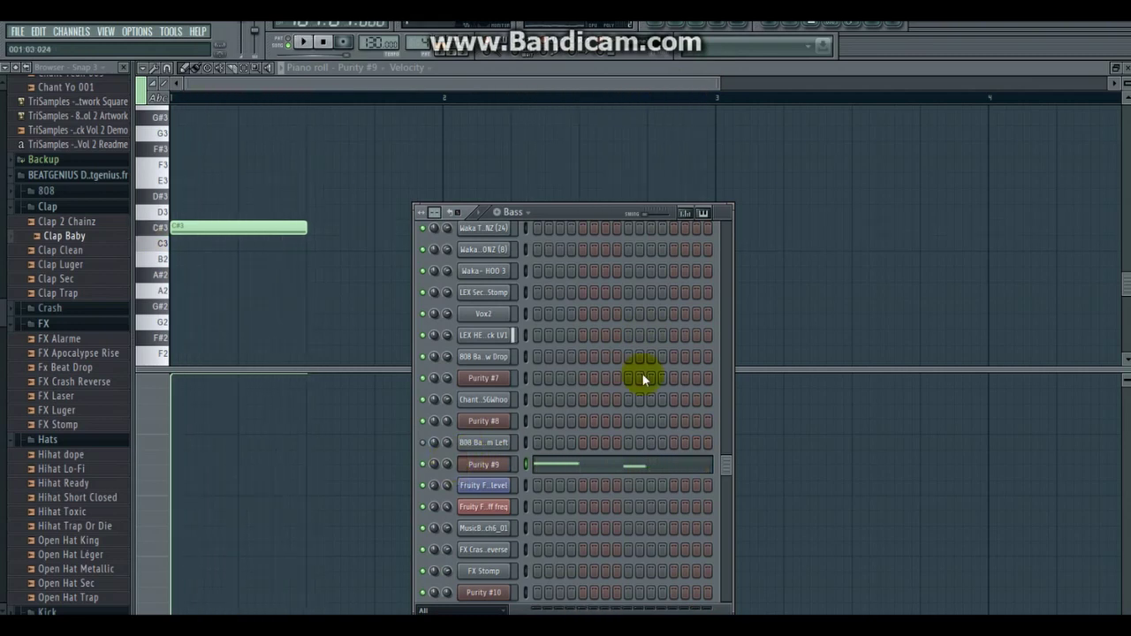
Locate the Vox2 channel used by the ou pattern in the step sequencer.
left_click(657, 22)
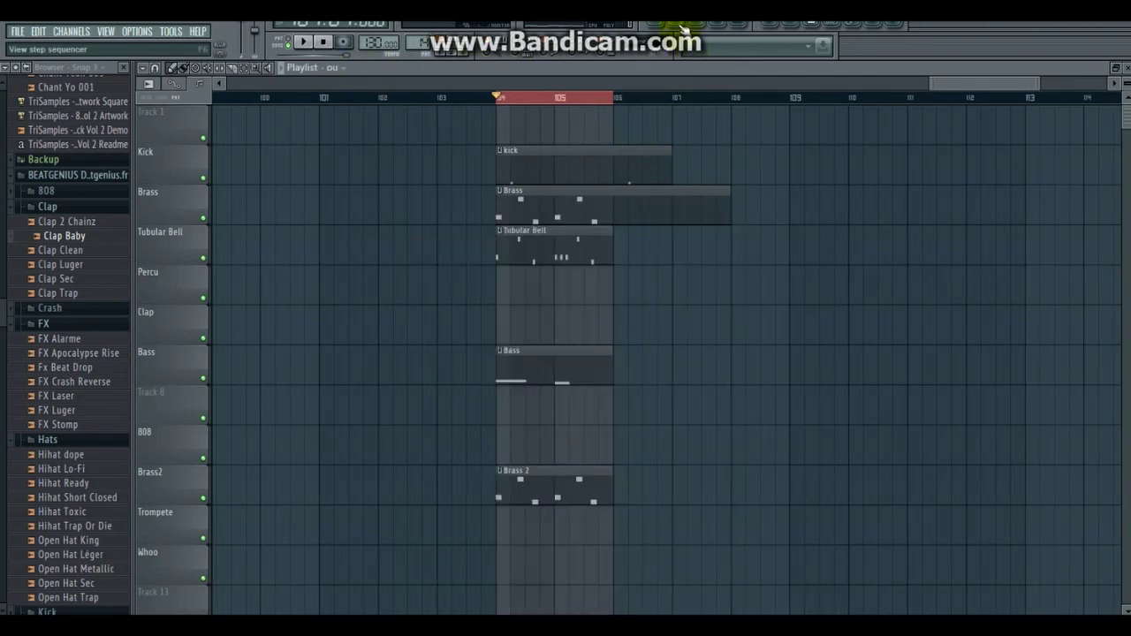
left_click(683, 29)
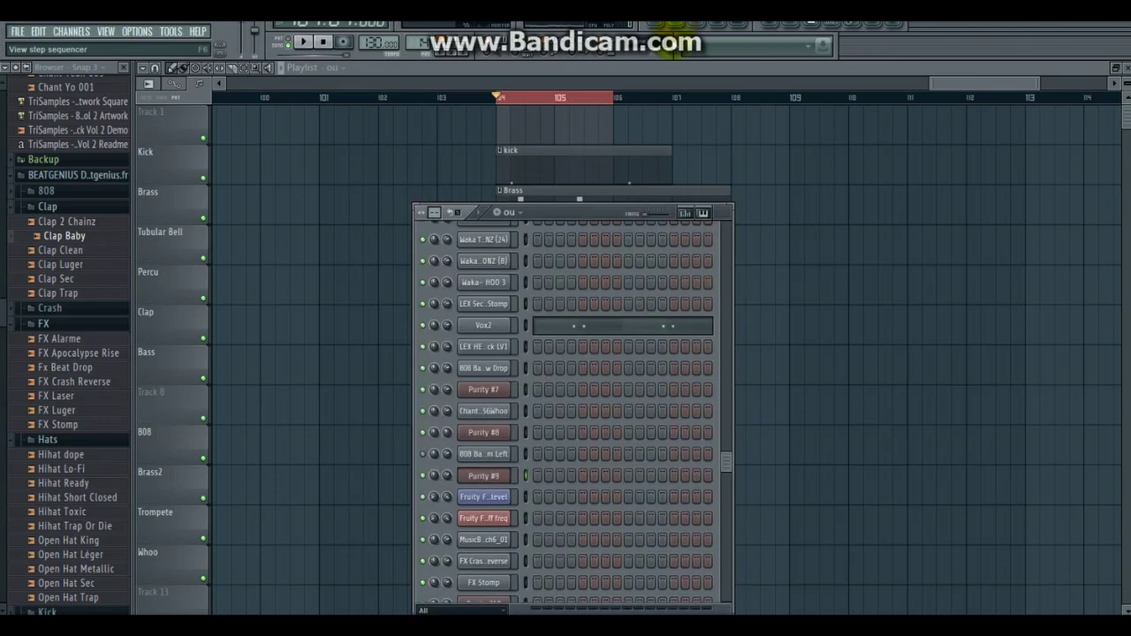
left_click(527, 326)
Place an ou clip on Track 13 at bar 104 and play it with the other clips.
left_click(616, 72)
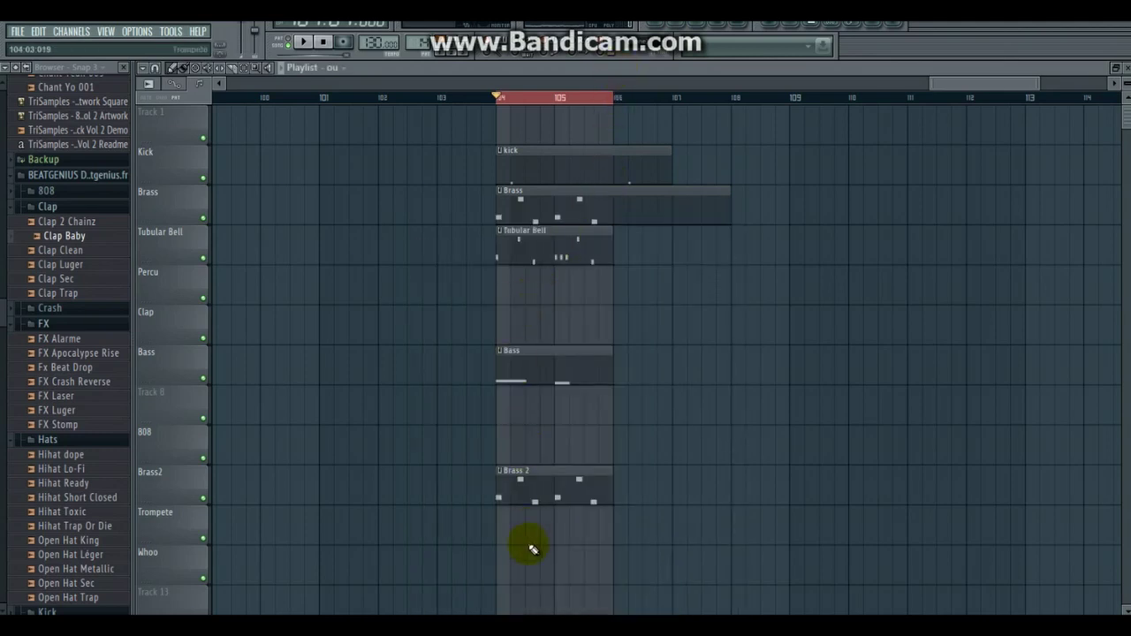
left_click(507, 598)
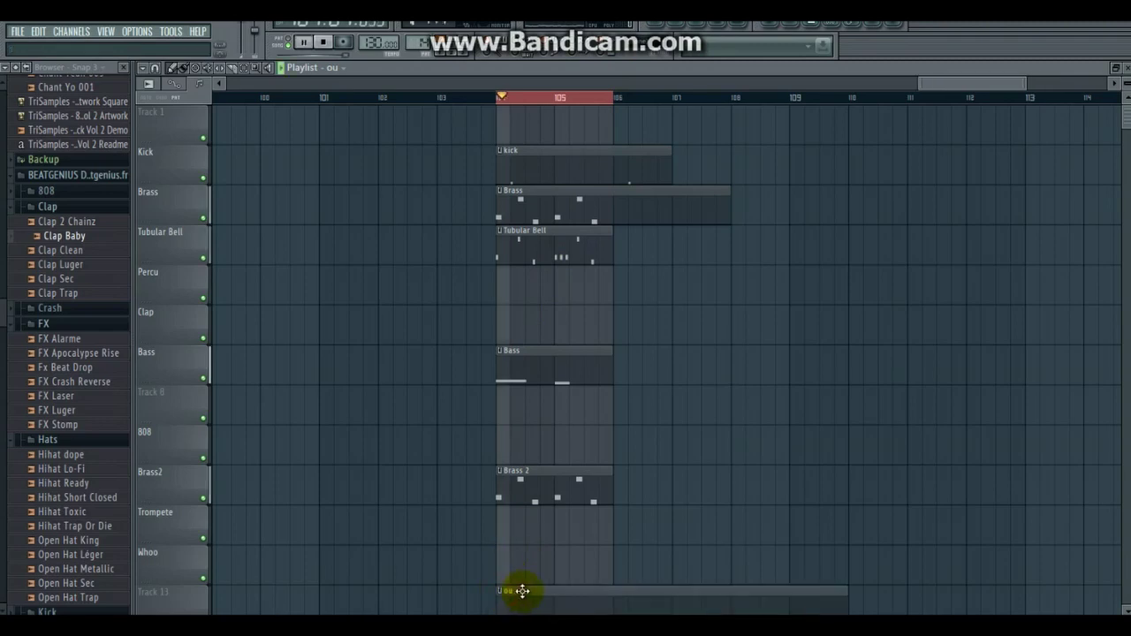
key("space")
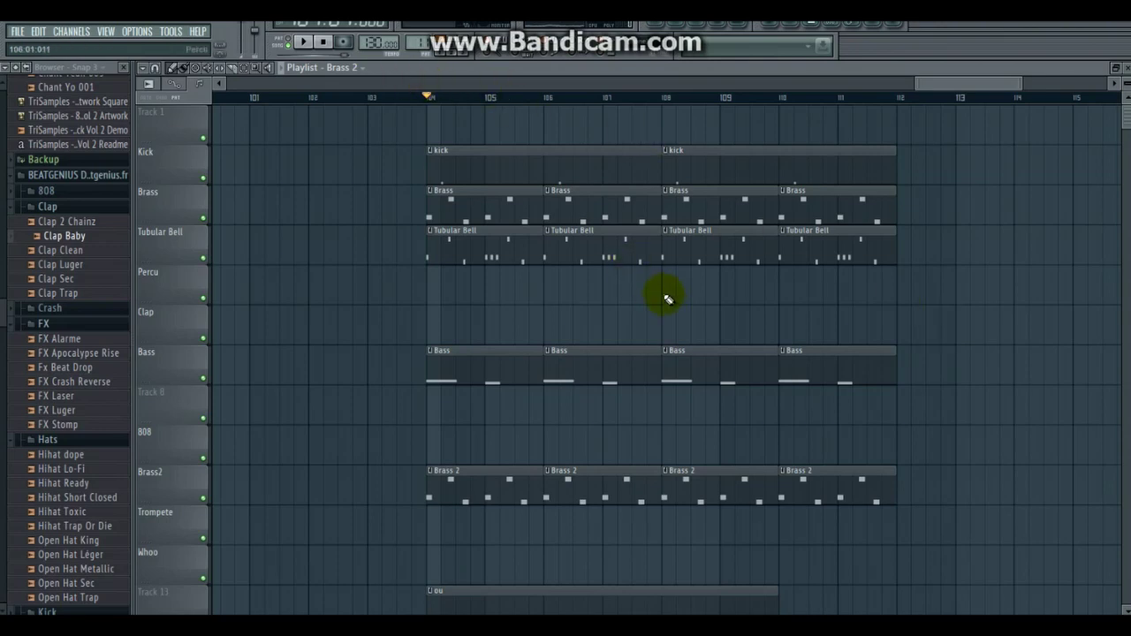
Switch to the Percu pattern, find its Purity #3 channel and open the instrument to examine the drum preset.
left_click(363, 71)
left_click(454, 273)
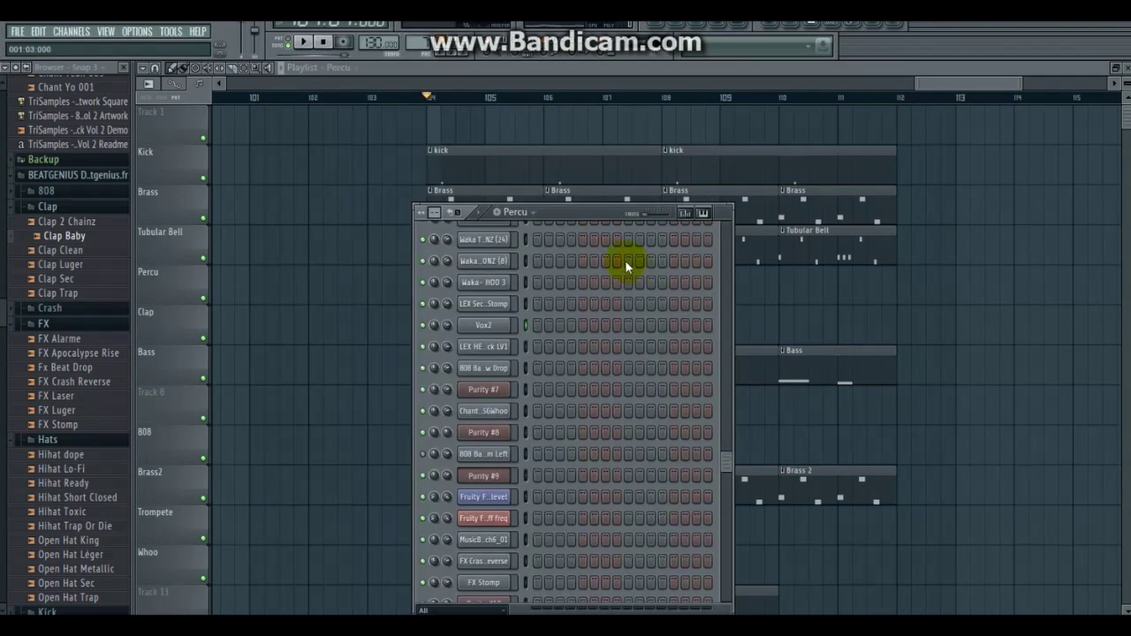
left_click_drag(590, 216, 599, 140)
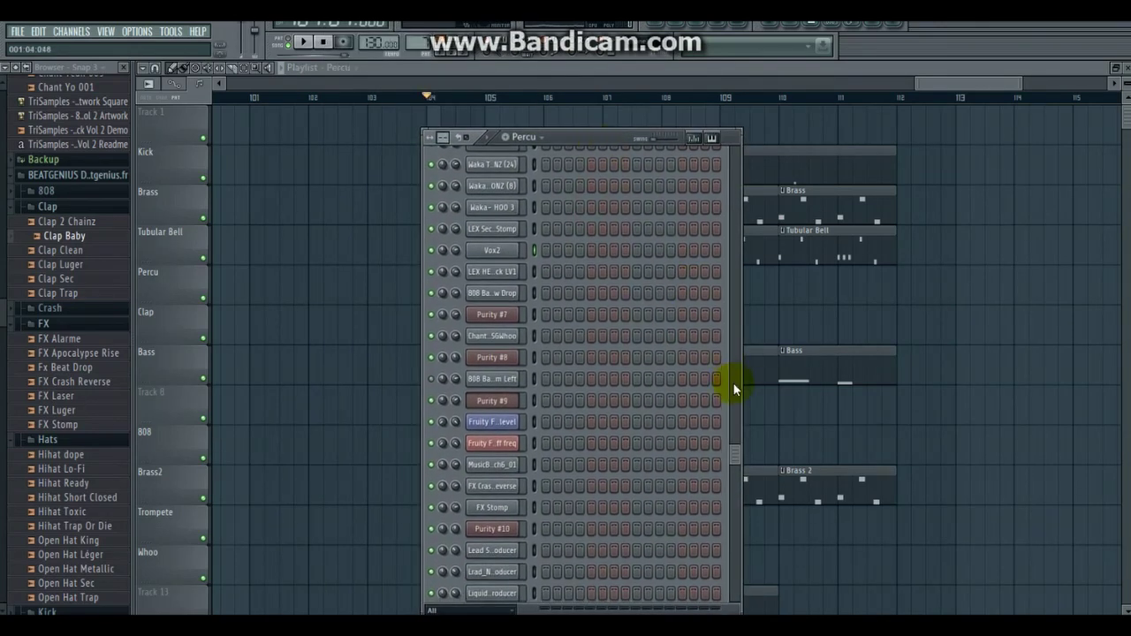
left_click_drag(734, 451, 706, 161)
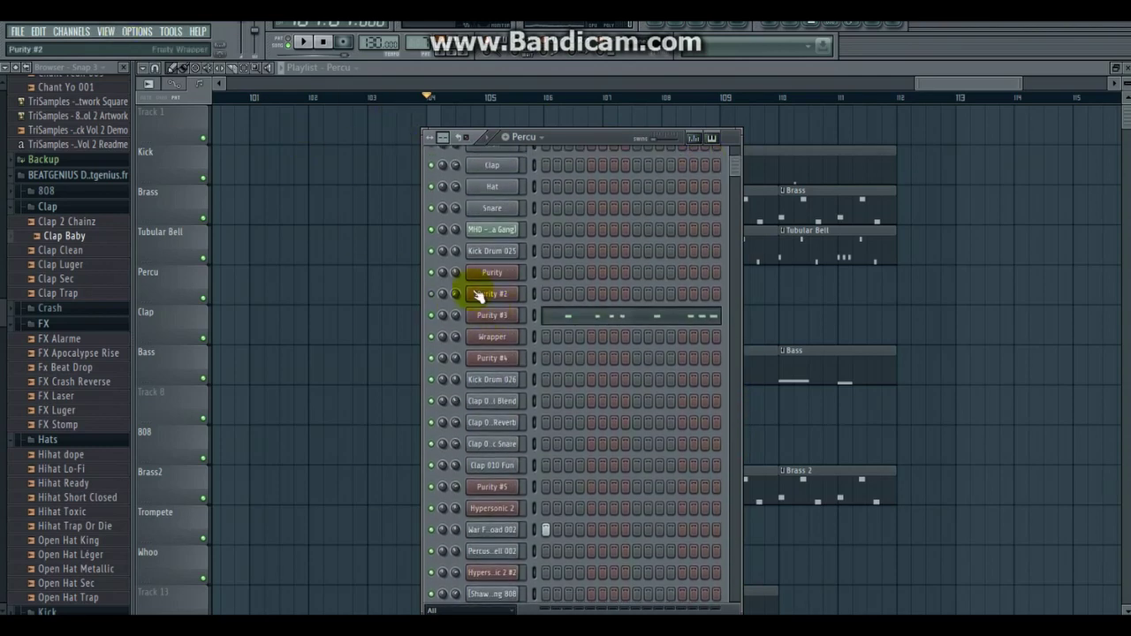
left_click(485, 319)
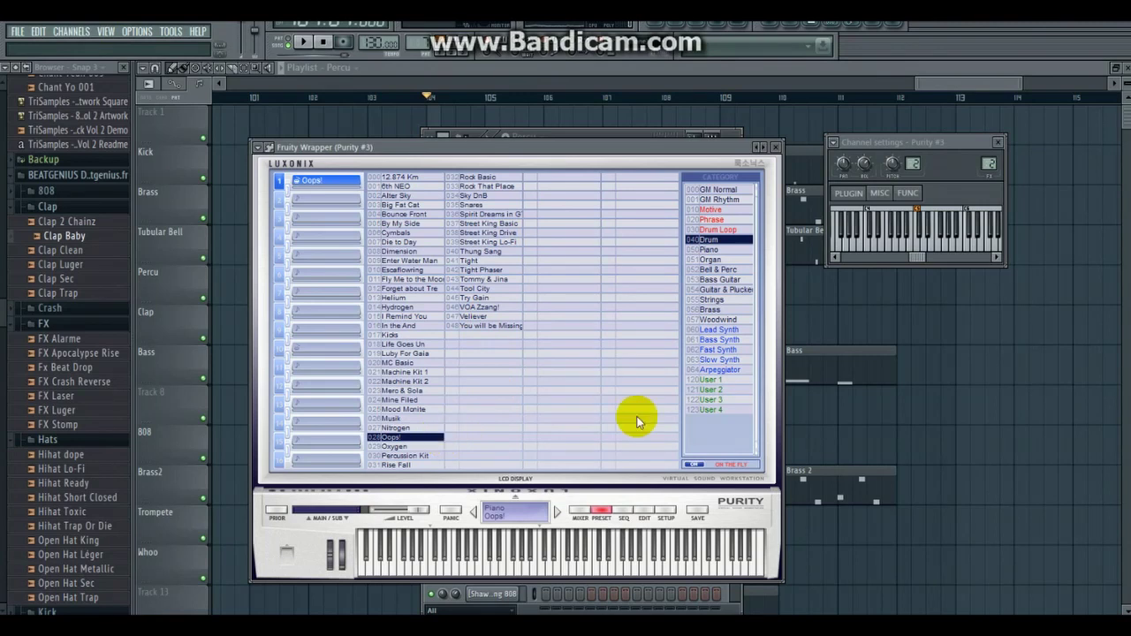
Open the Purity #3 channel's piano roll, audition the D4 key and examine the percussion notes.
left_click(775, 147)
left_click(576, 317)
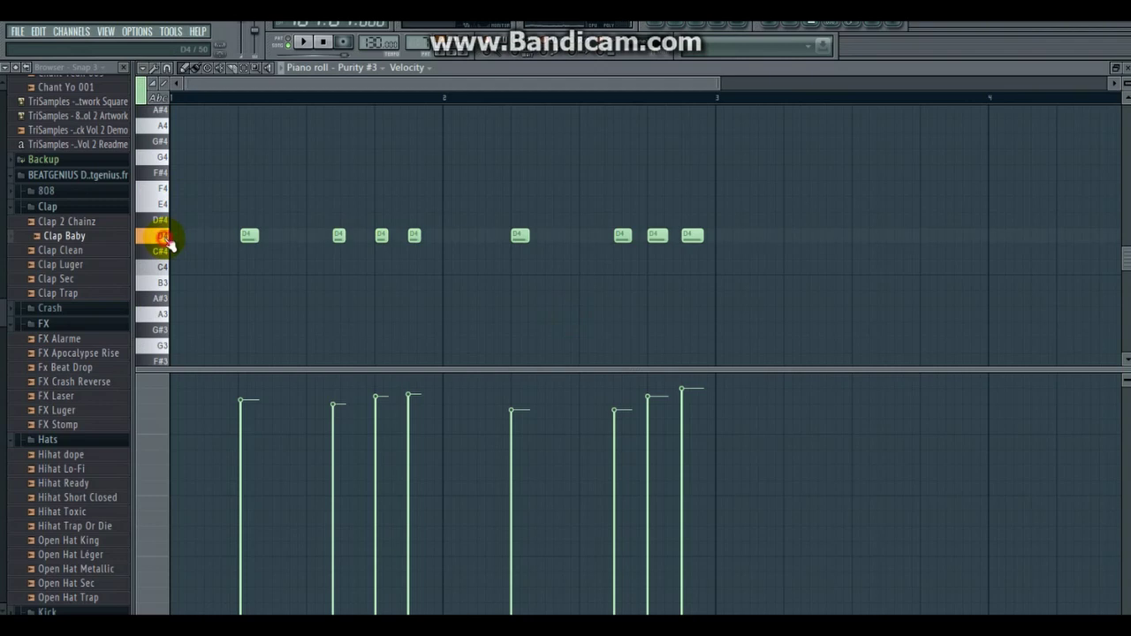
left_click(174, 235)
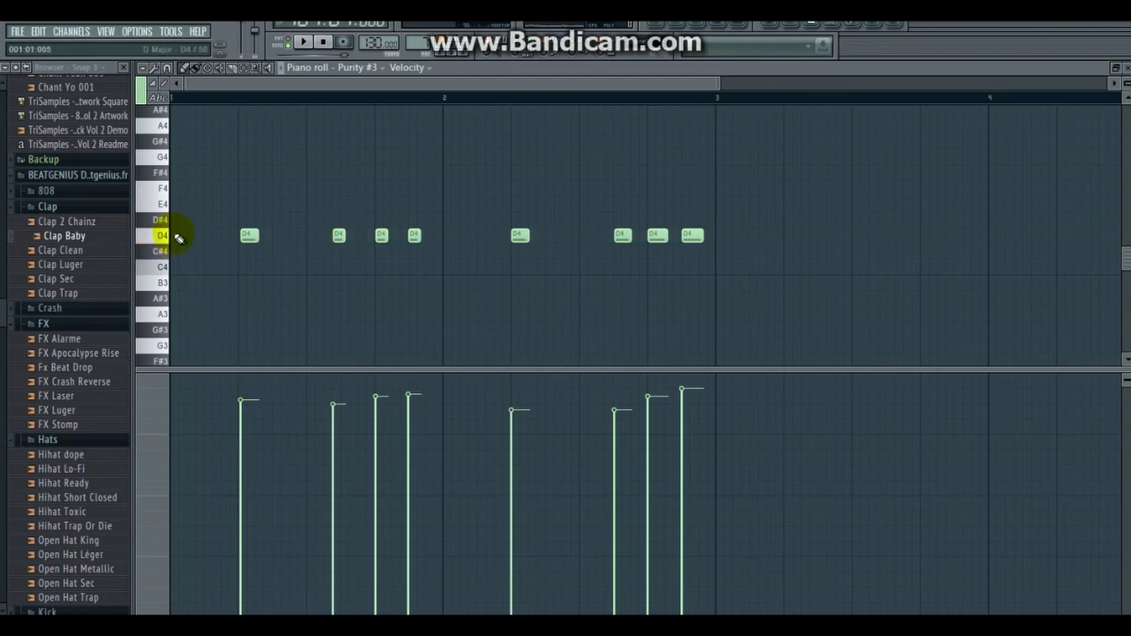
Place two consecutive Percu clips on the Percu track at bars 108 and 110 and play the arrangement.
key("F5")
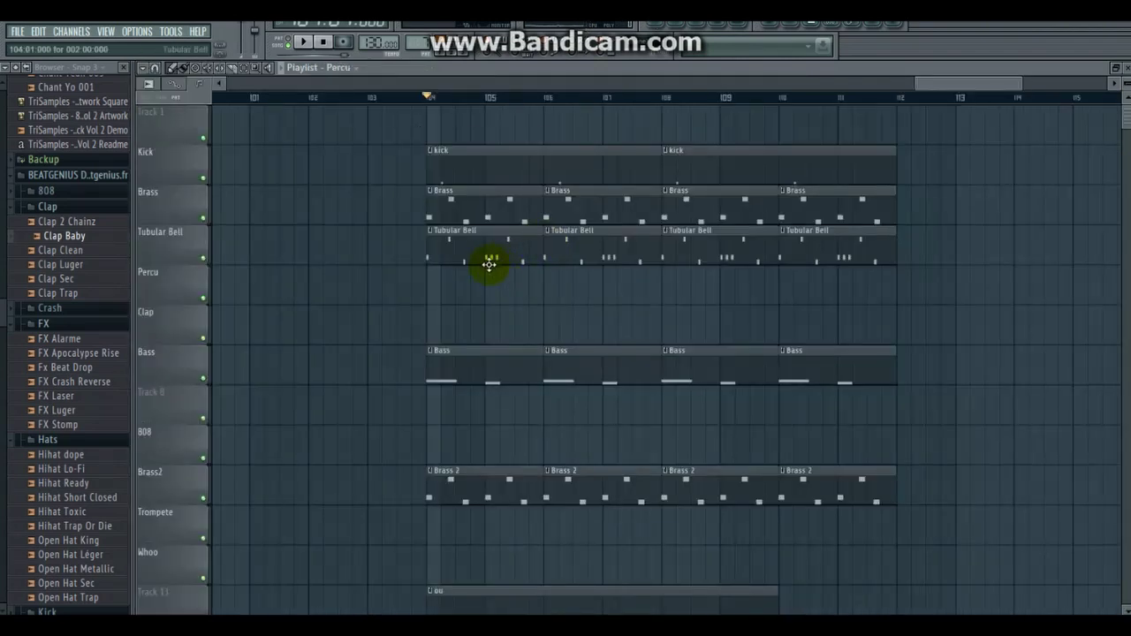
left_click(436, 290)
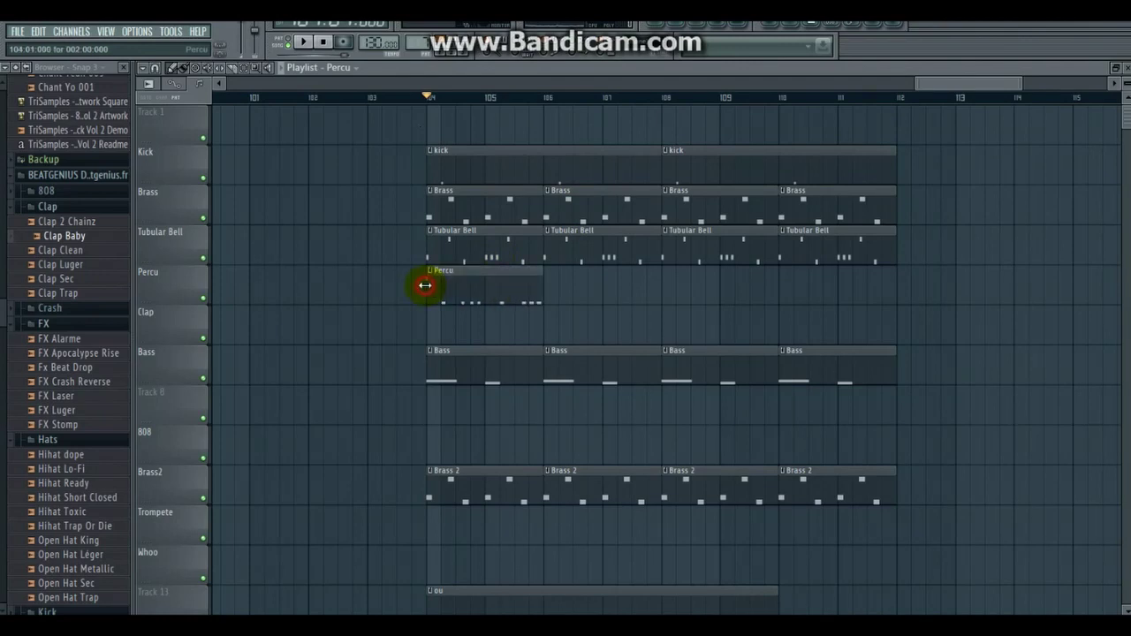
right_click(481, 284)
left_click(664, 279)
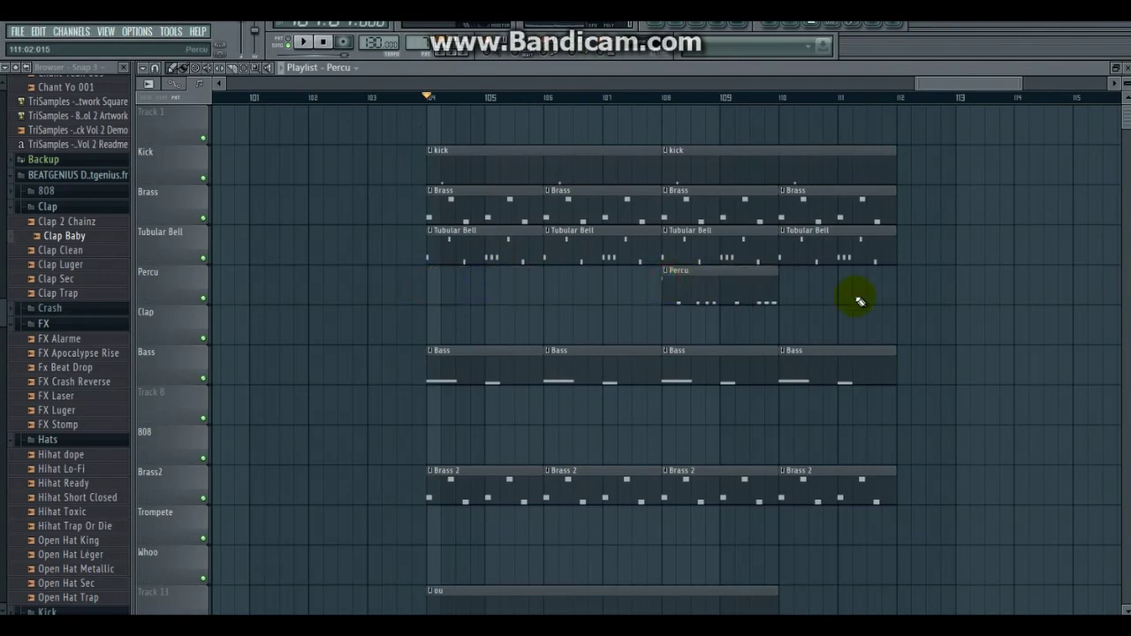
left_click(790, 286)
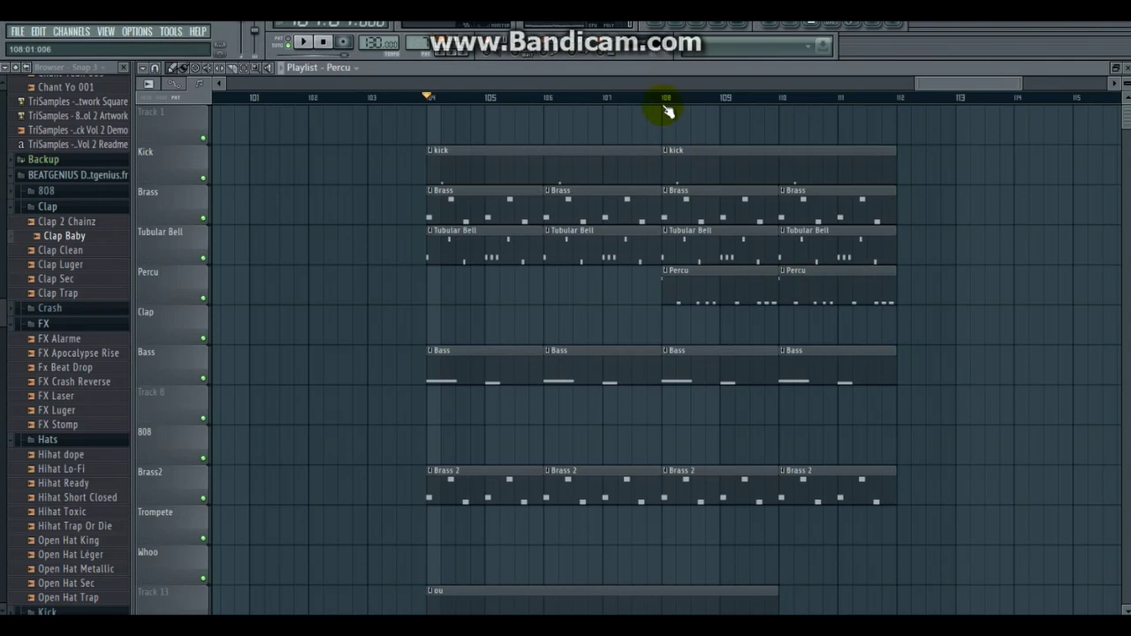
key("space")
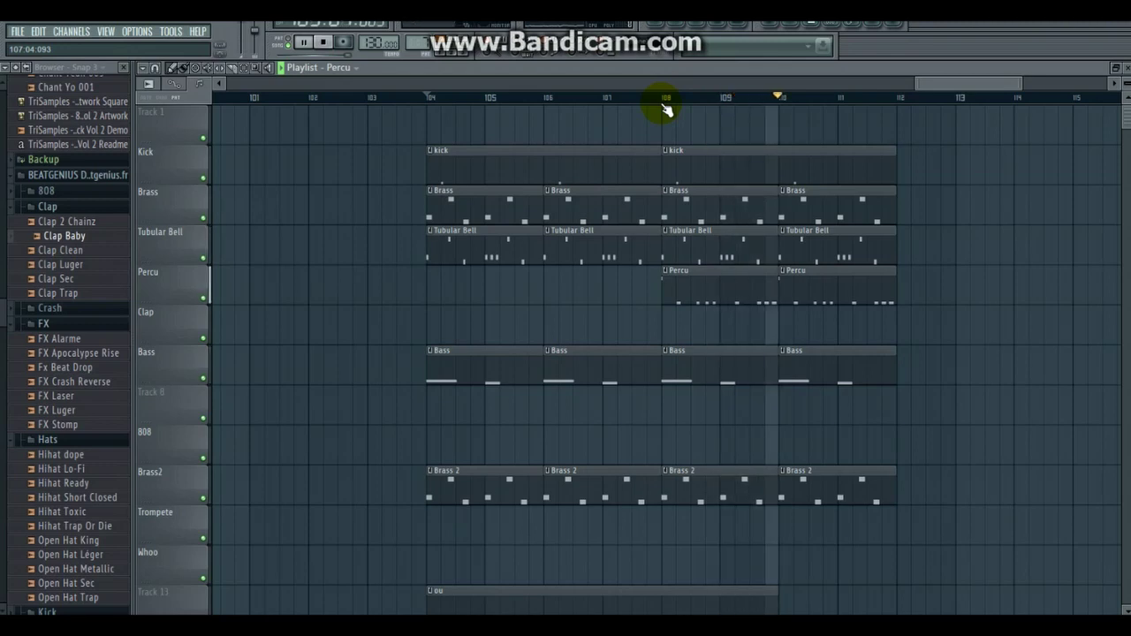
key("space")
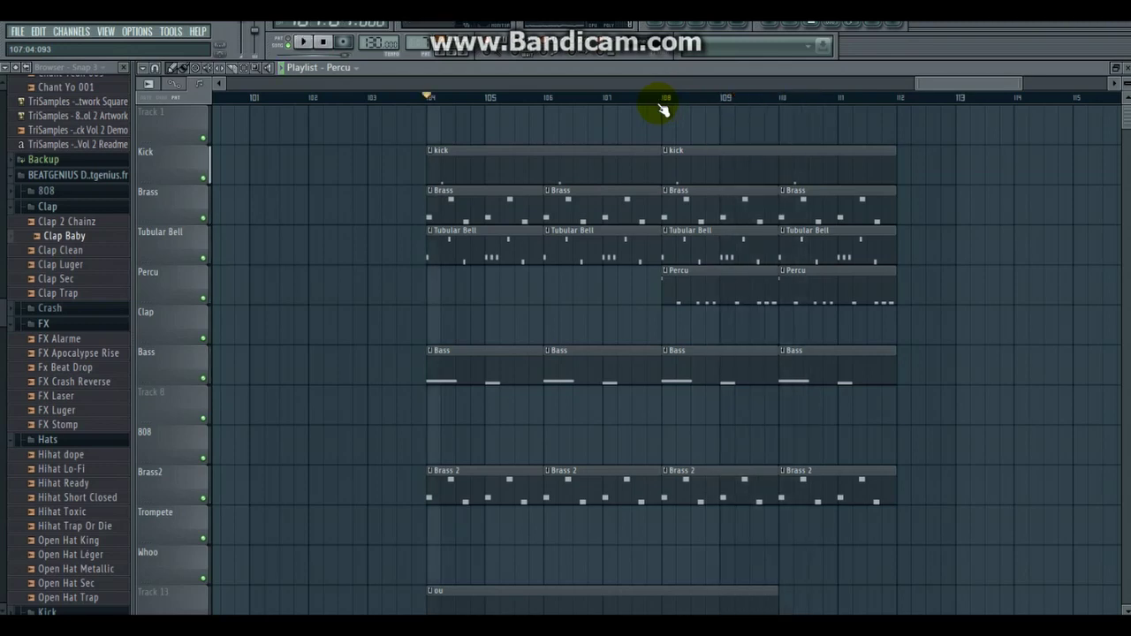
Switch to the clap pattern, check its channels and place a clap clip on the Clap track at bar 108.
left_click(358, 76)
left_click(371, 237)
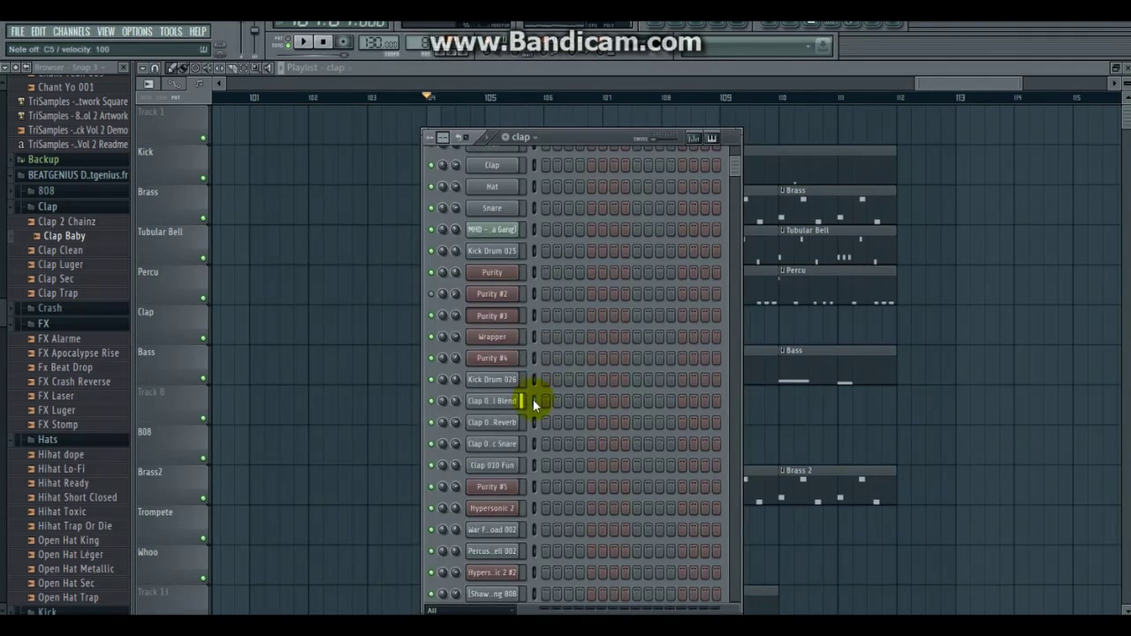
left_click(649, 66)
left_click(177, 69)
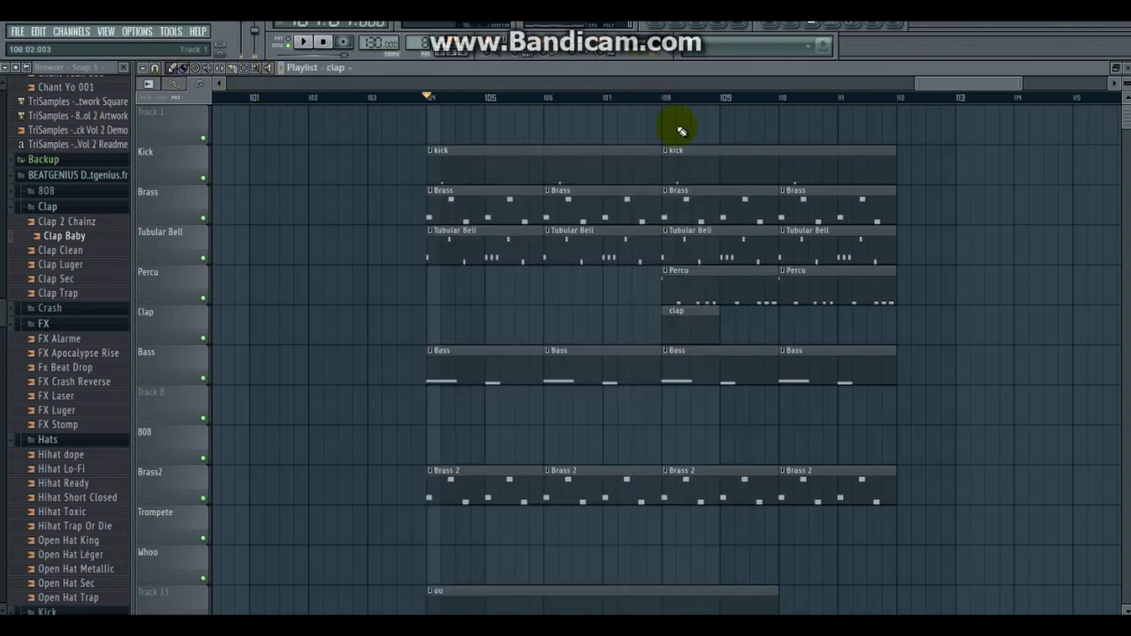
Add a second clap clip on the Clap track at bar 110 and examine the Clap 013 Traditional Blend notes during playback.
left_click(648, 99)
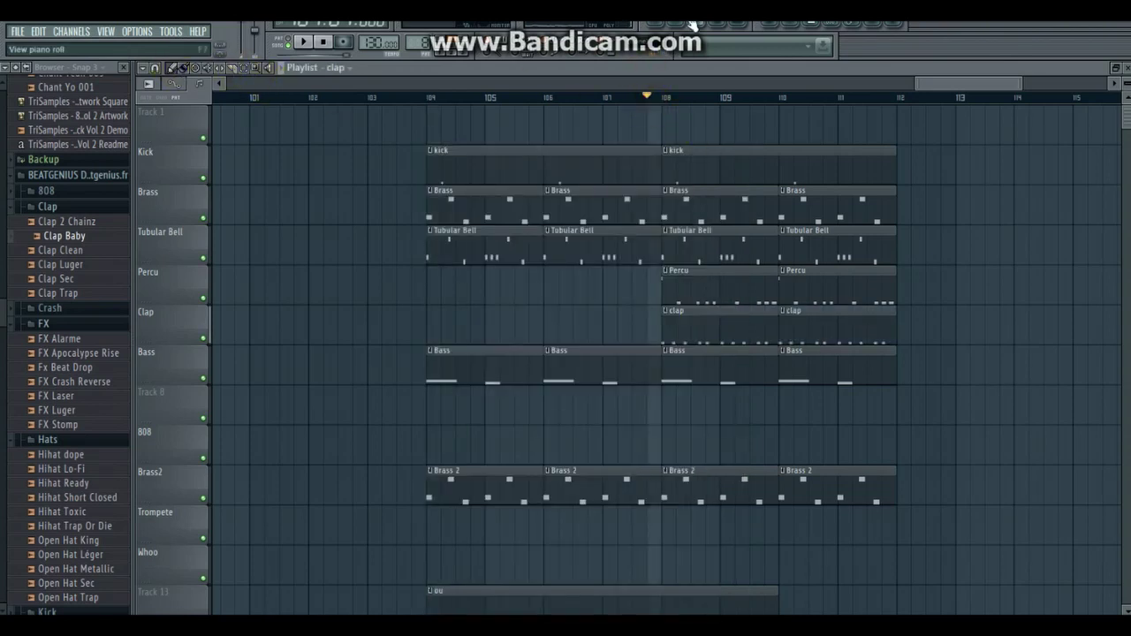
left_click(696, 27)
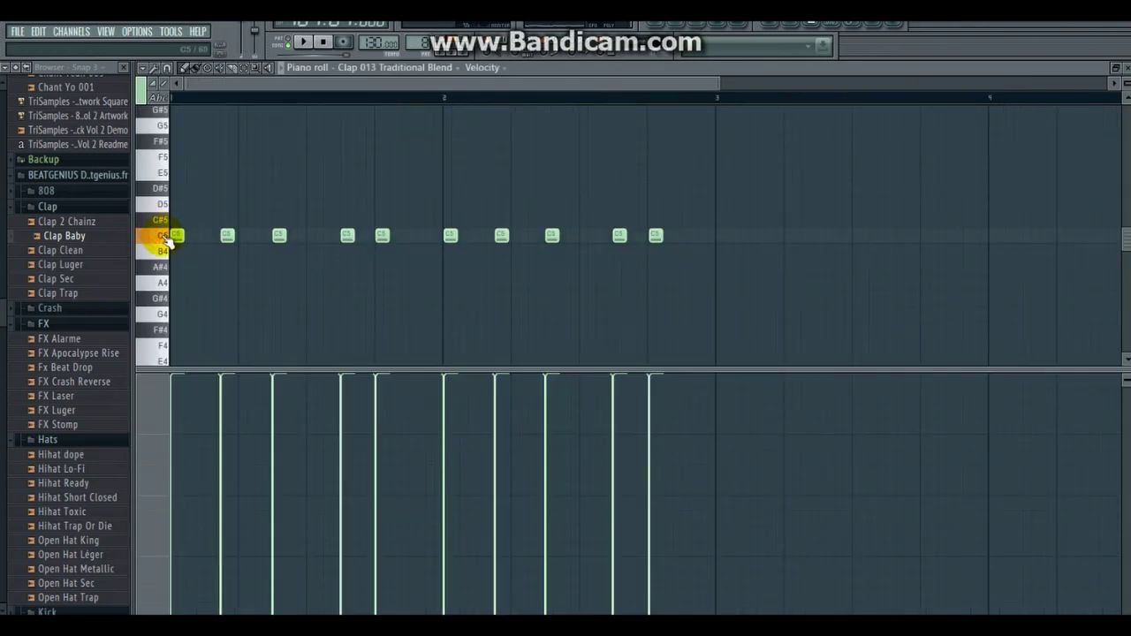
key("space")
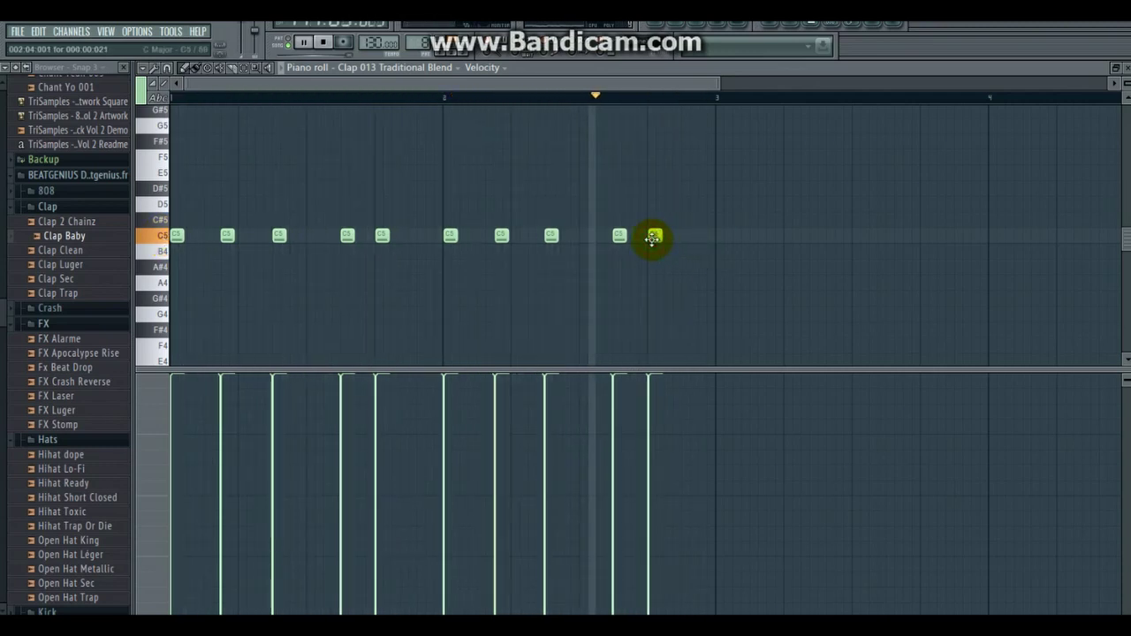
left_click(619, 238)
left_click(619, 237)
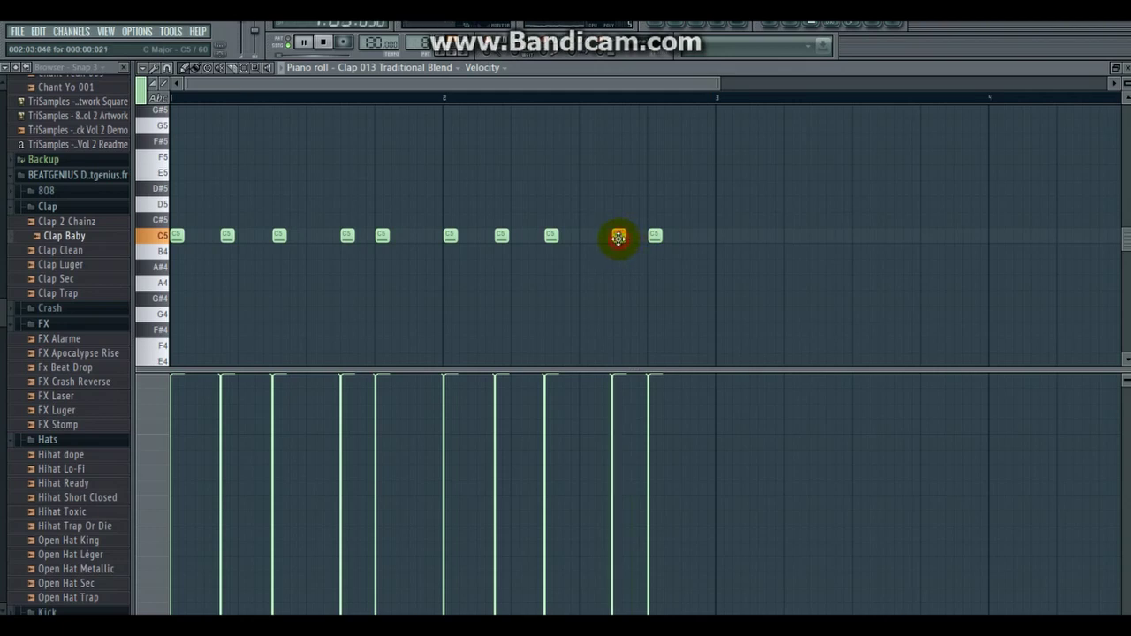
left_click(664, 23)
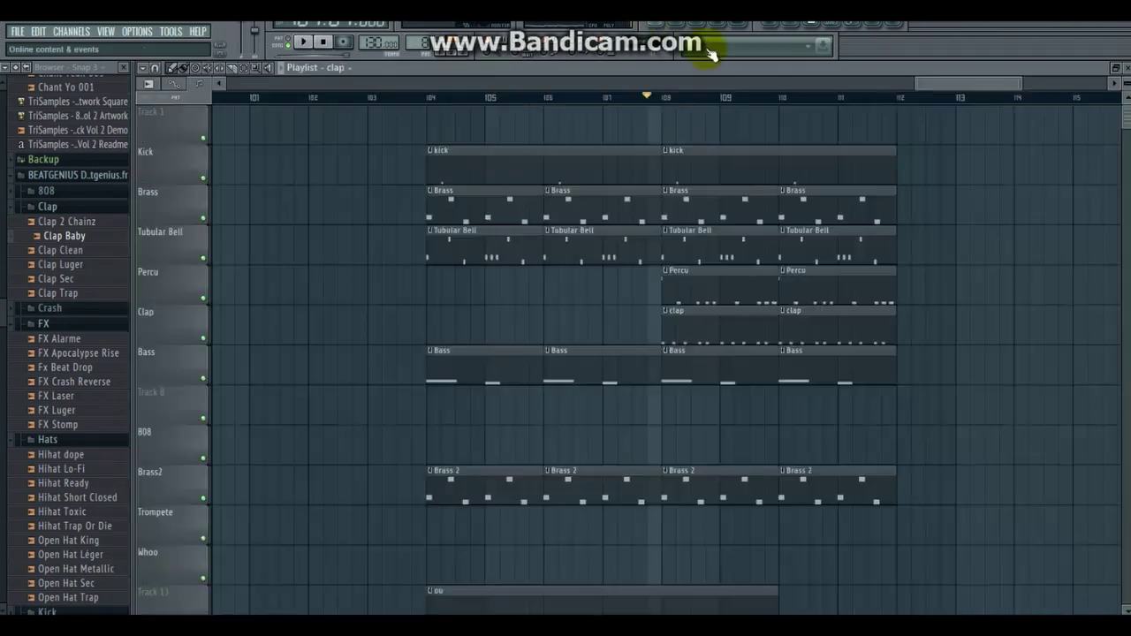
Switch to the Kick 2 pattern and examine the Kick Drum 026 notes in the piano roll.
left_click(677, 23)
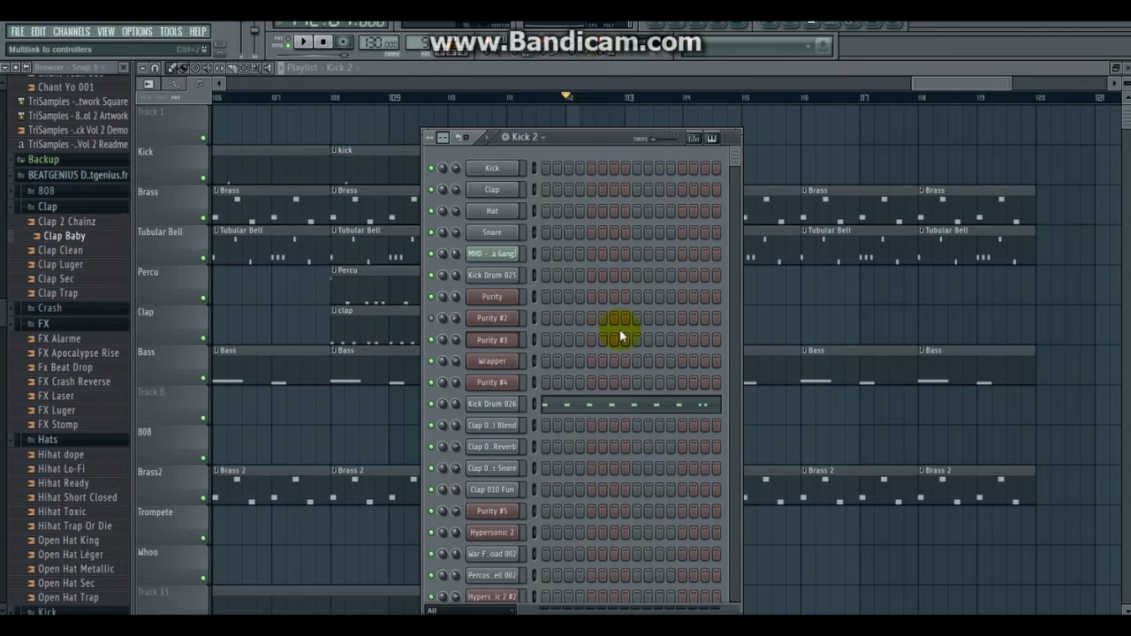
left_click(614, 409)
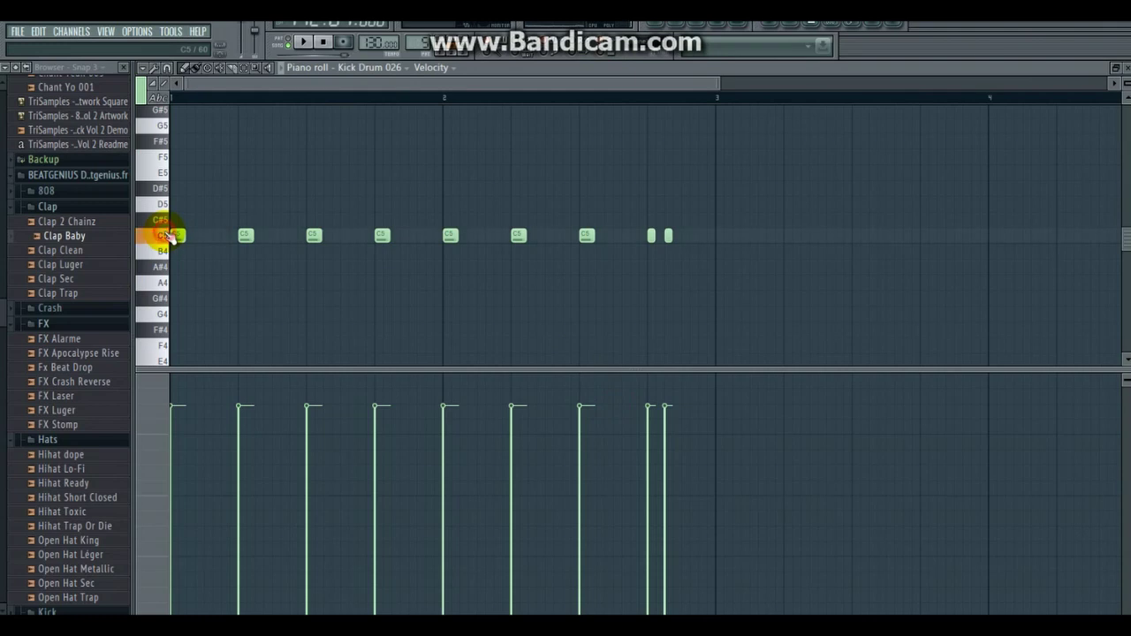
left_click(660, 27)
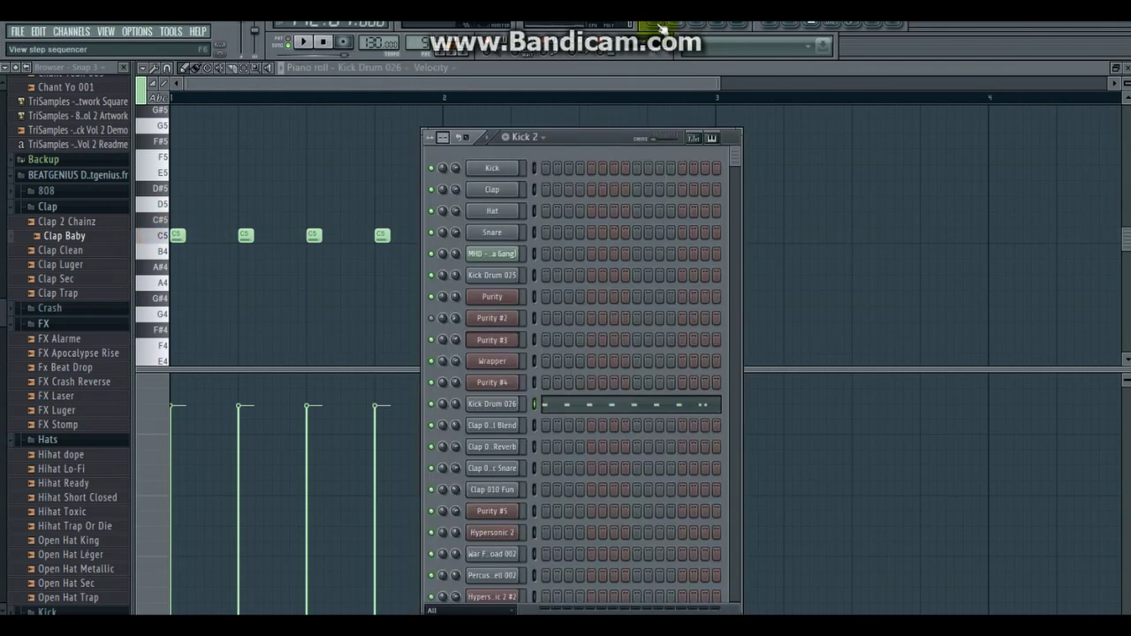
left_click(336, 83)
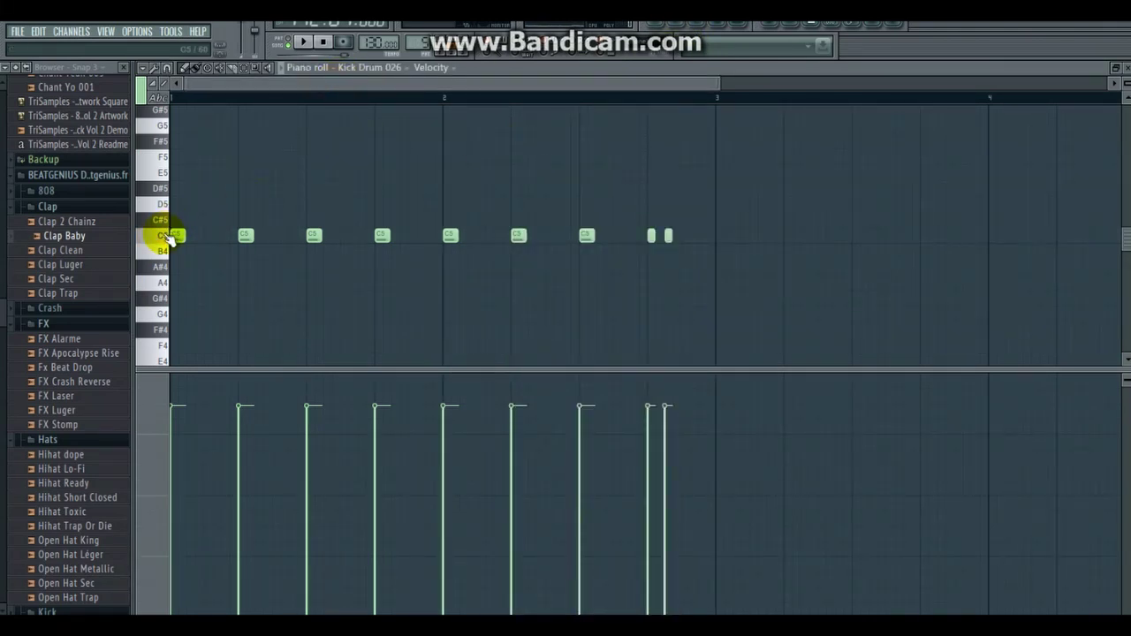
left_click(519, 237)
left_click(657, 248)
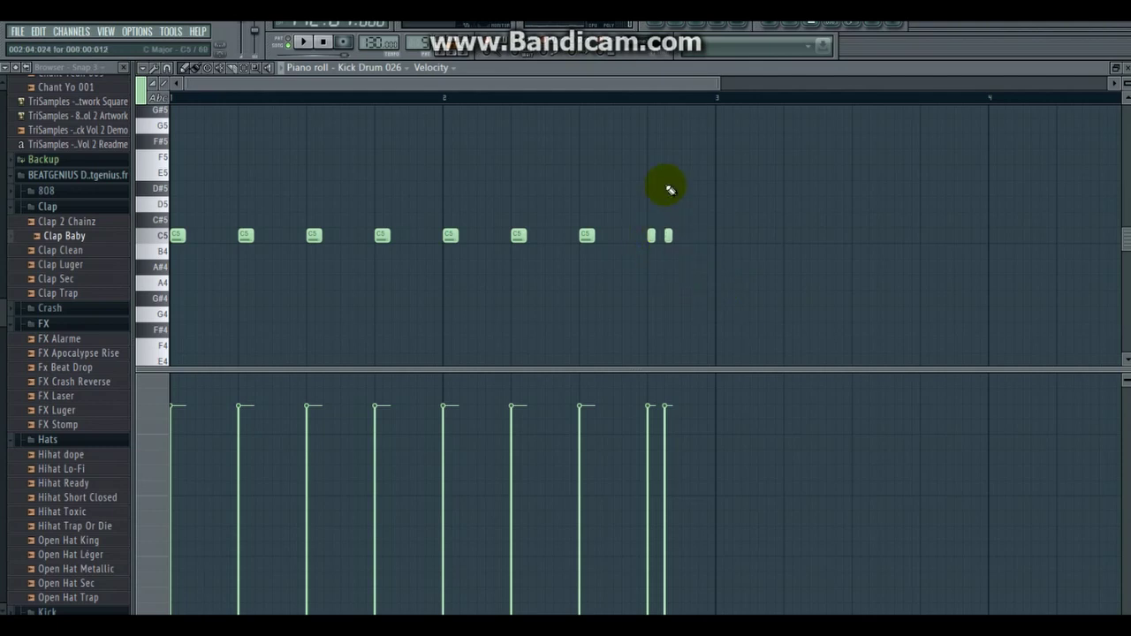
left_click(660, 27)
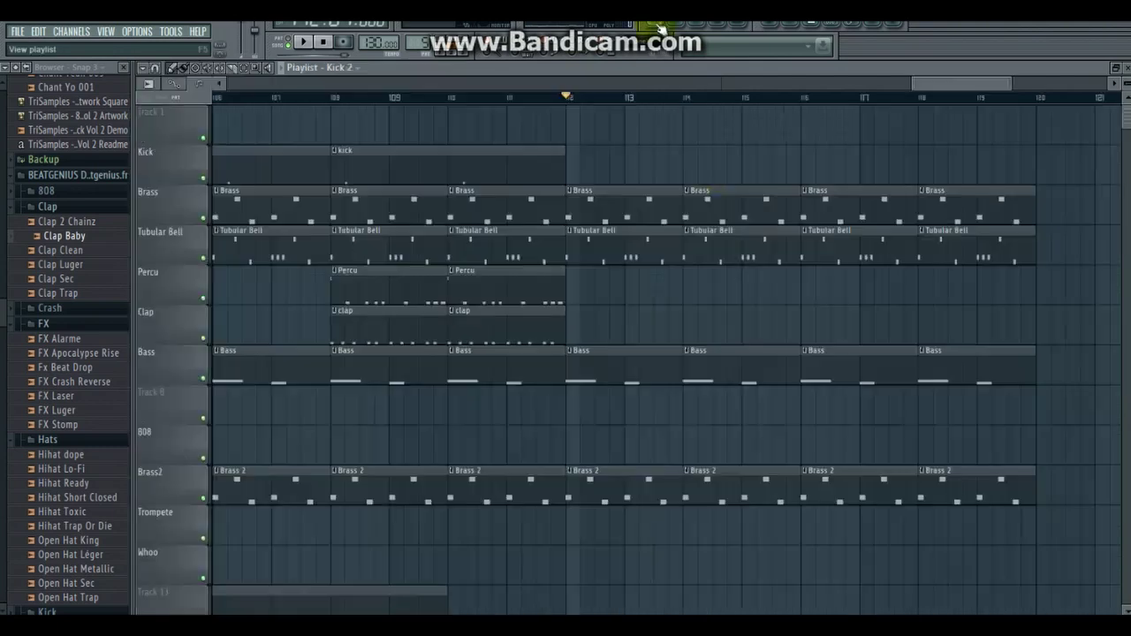
Place a Kick 2 clip on the Kick track at bar 112 and loop playback over bars 112 to 116.
left_click(570, 164)
key("space")
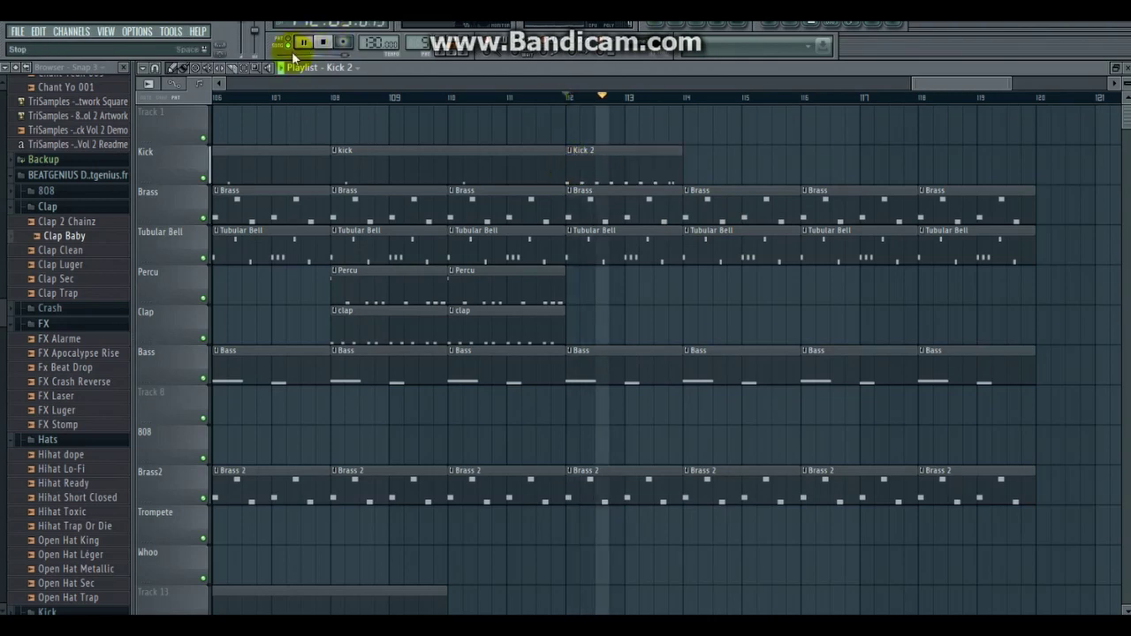
left_click(244, 68)
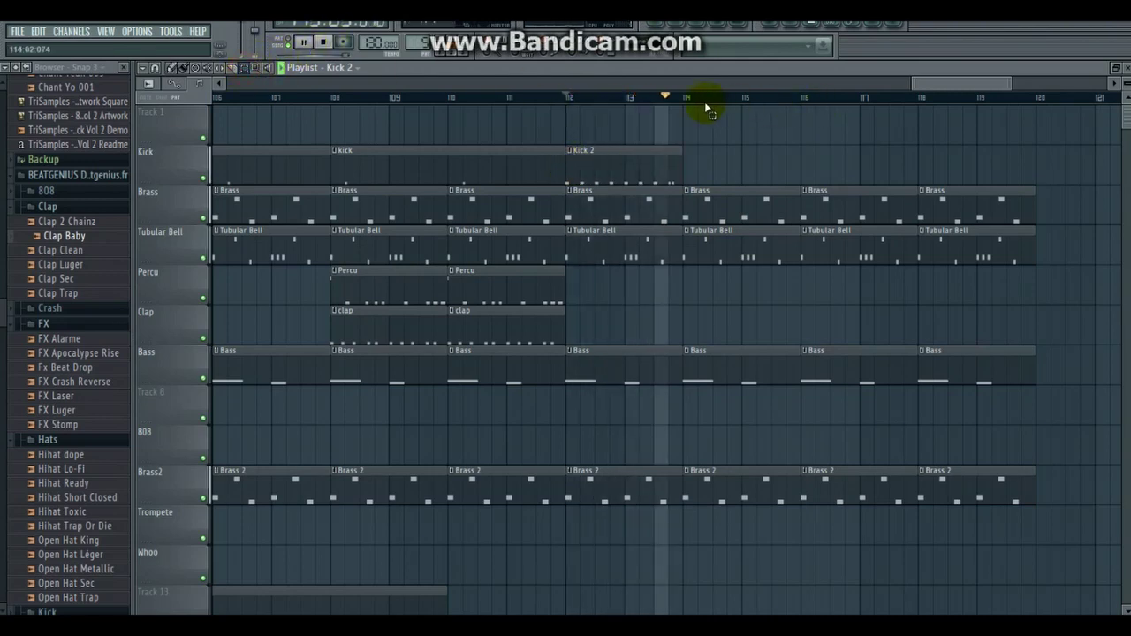
left_click_drag(800, 97, 568, 99)
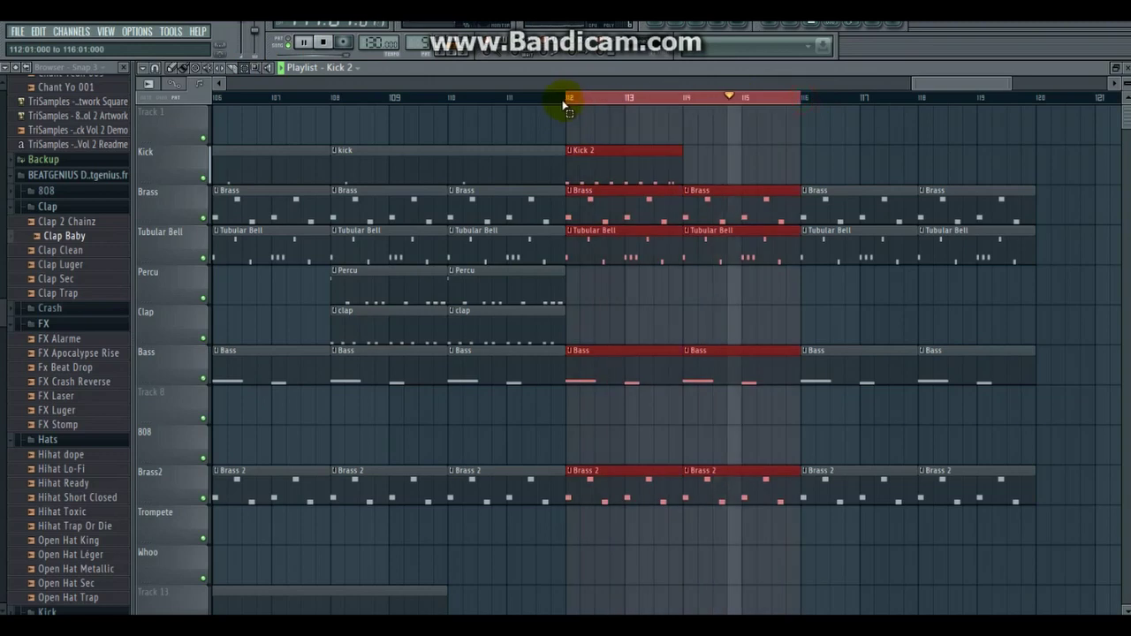
Place a second Kick 2 clip on the Kick track at bar 114 and listen to the looped section.
left_click(173, 68)
left_click(812, 169)
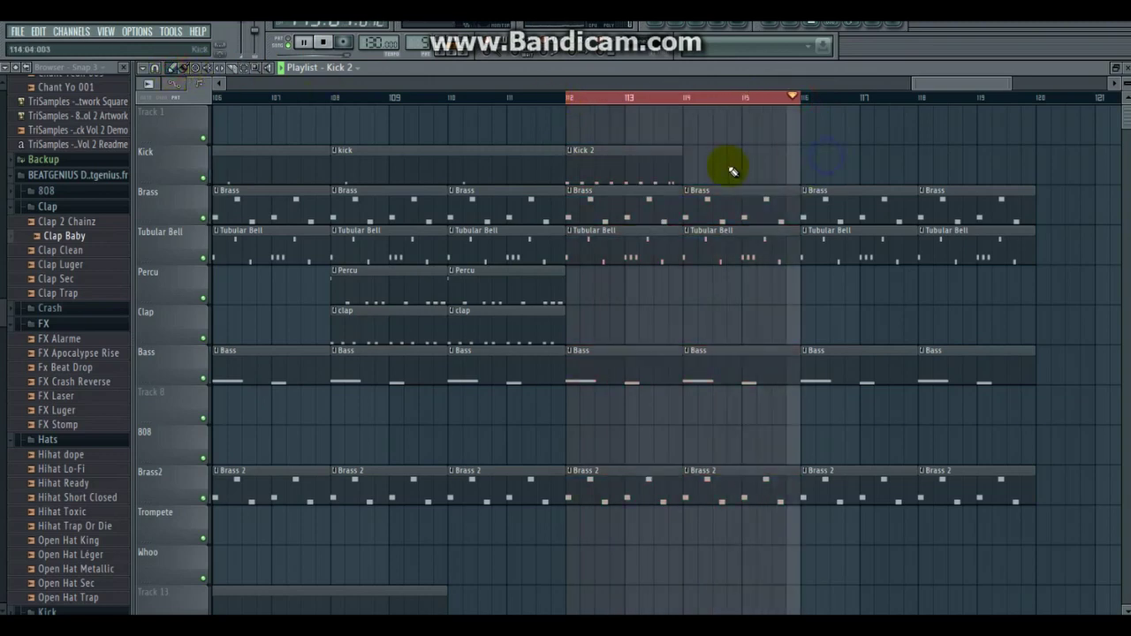
left_click(675, 169)
left_click(681, 168)
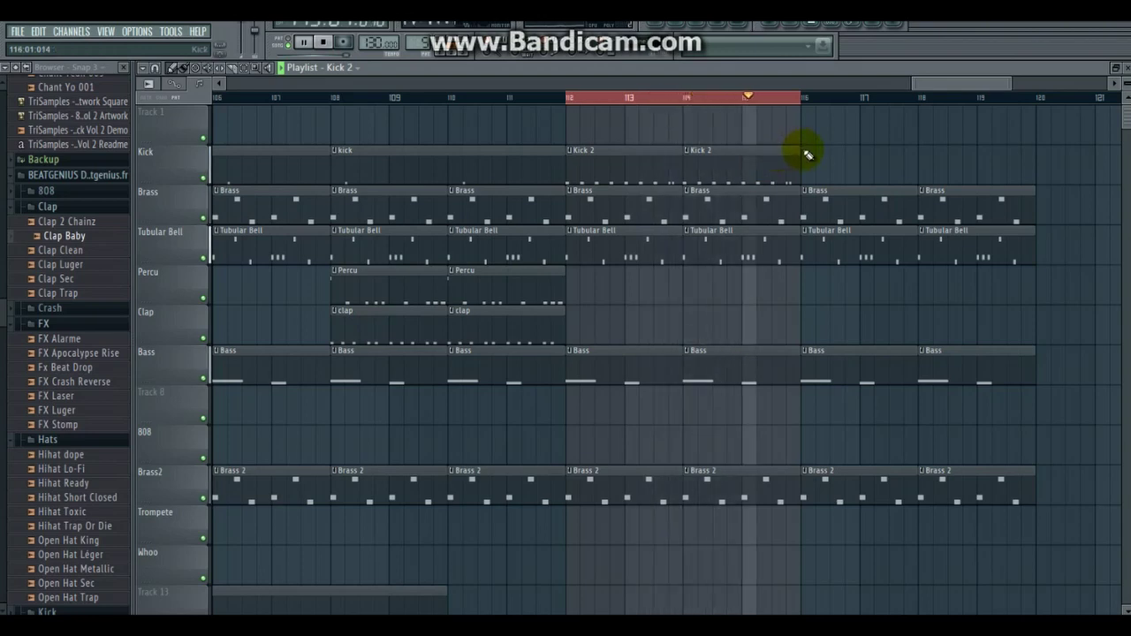
key("space")
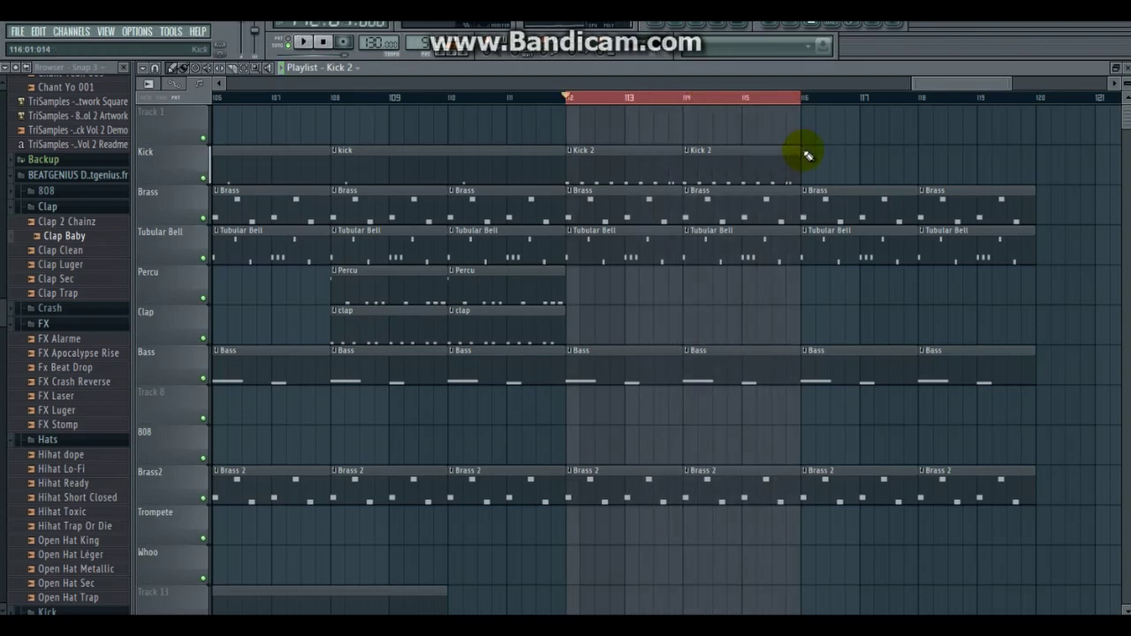
Switch to the Baterie pattern, audition the C5 key and examine its Clap 013 Traditional Blend notes.
left_click(359, 69)
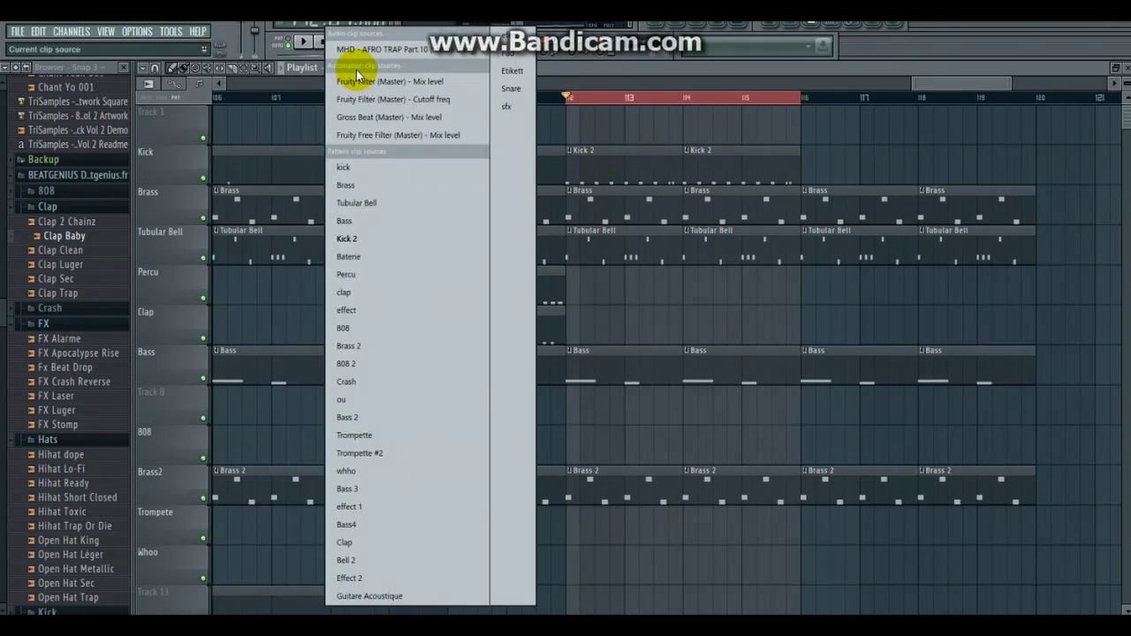
left_click(396, 256)
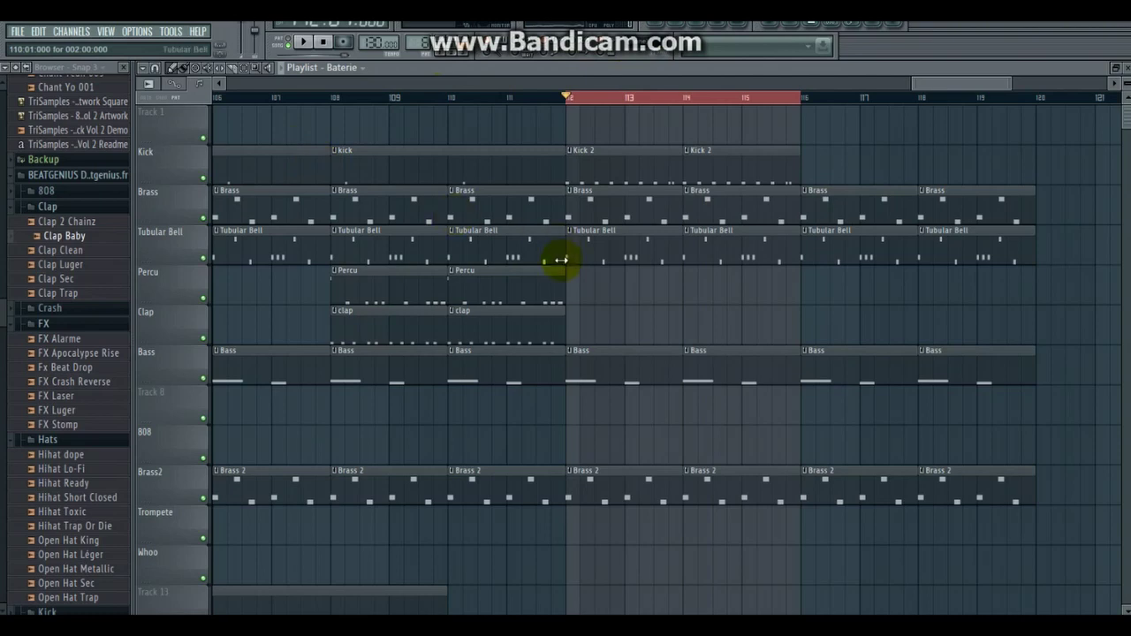
key("F7")
left_click(161, 237)
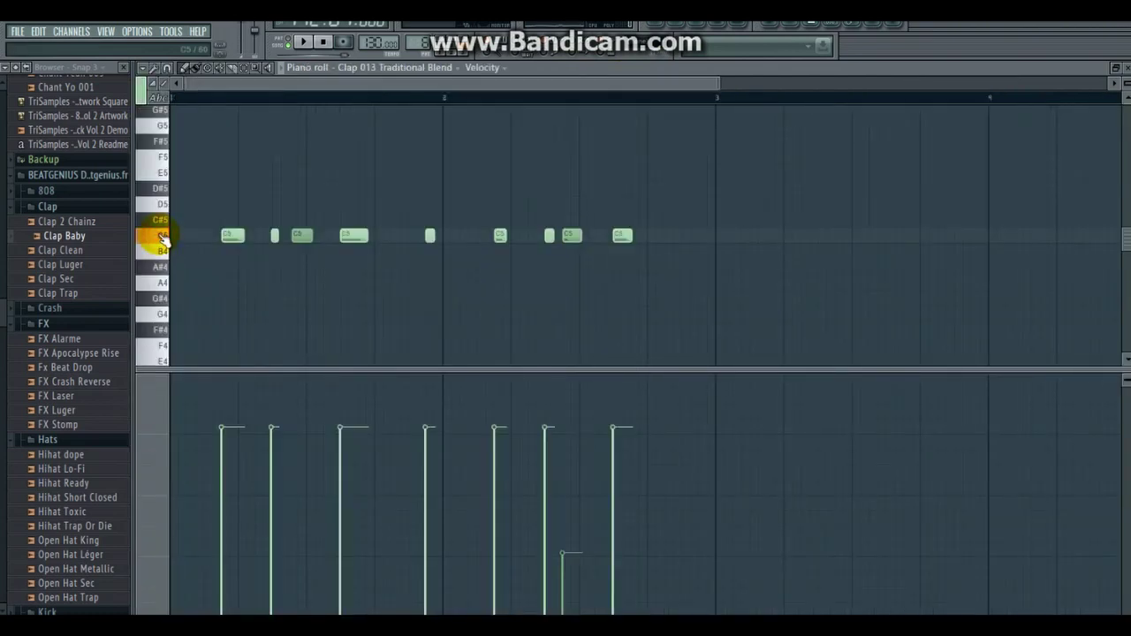
key("F5")
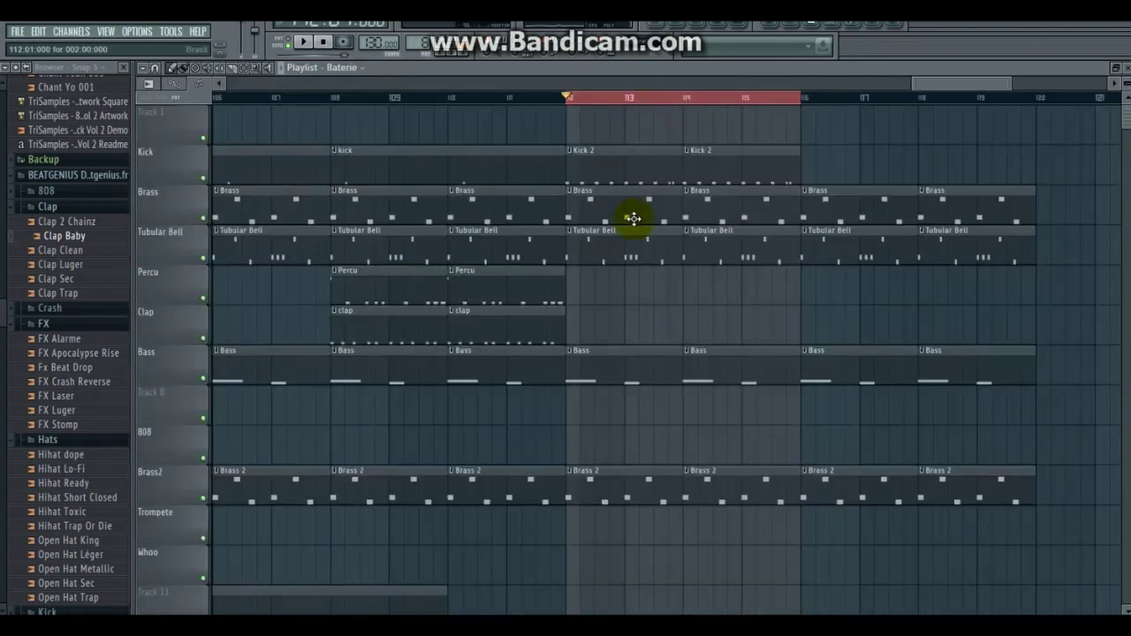
Place two consecutive Baterie clips on the Percu track at bars 112 and 114, checking their notes during looped playback.
left_click(576, 292)
key("space")
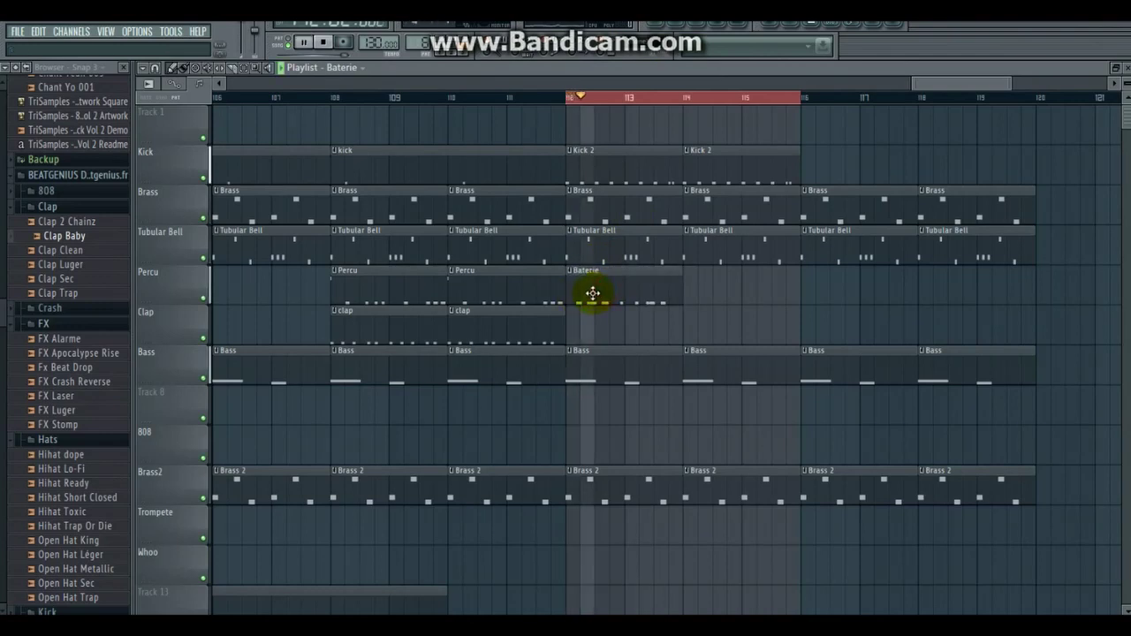
key("F7")
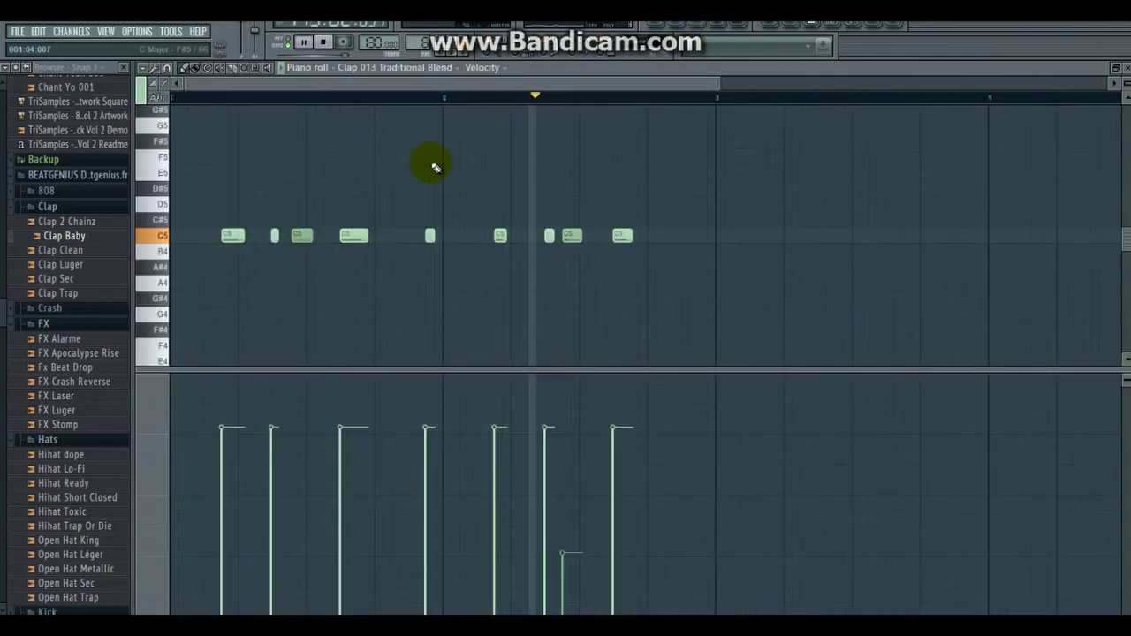
left_click(722, 82)
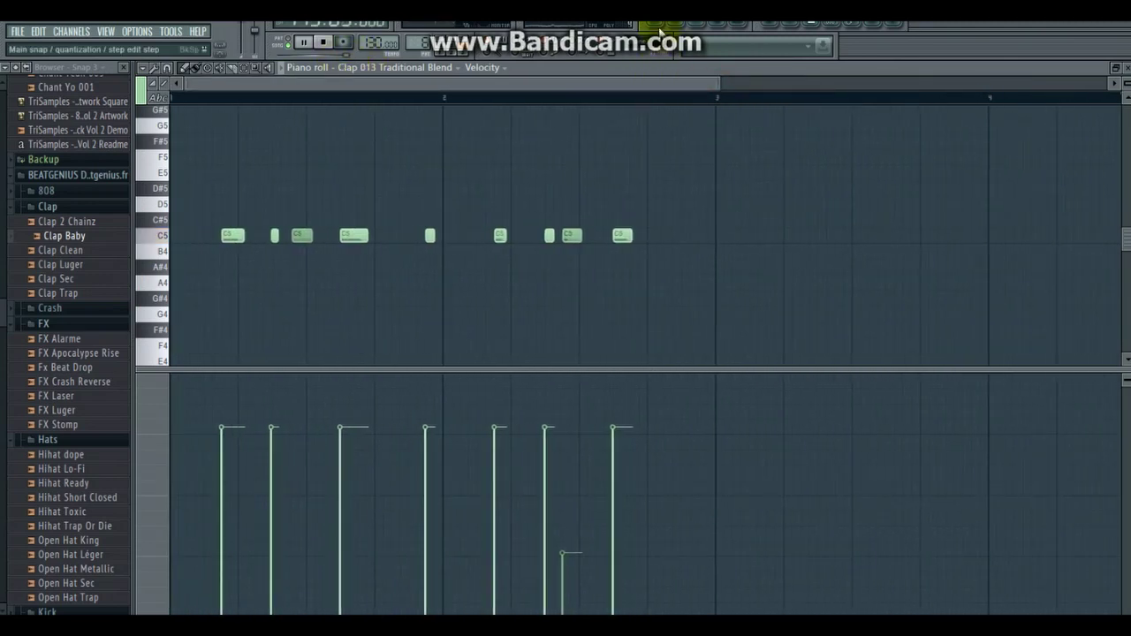
left_click(654, 31)
left_click(687, 291)
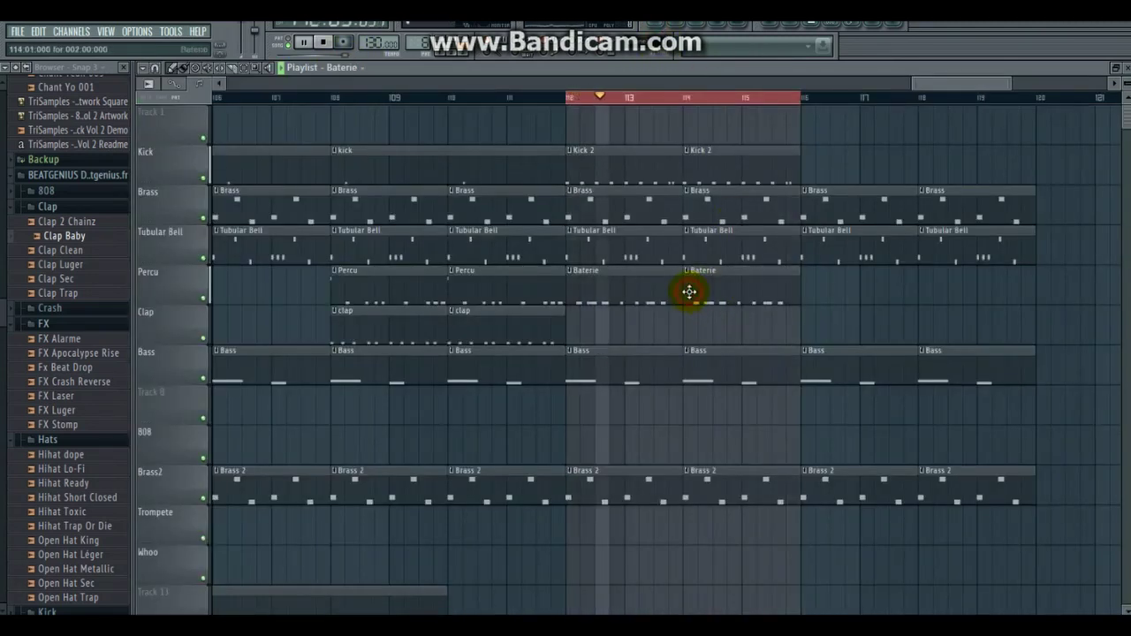
left_click(706, 30)
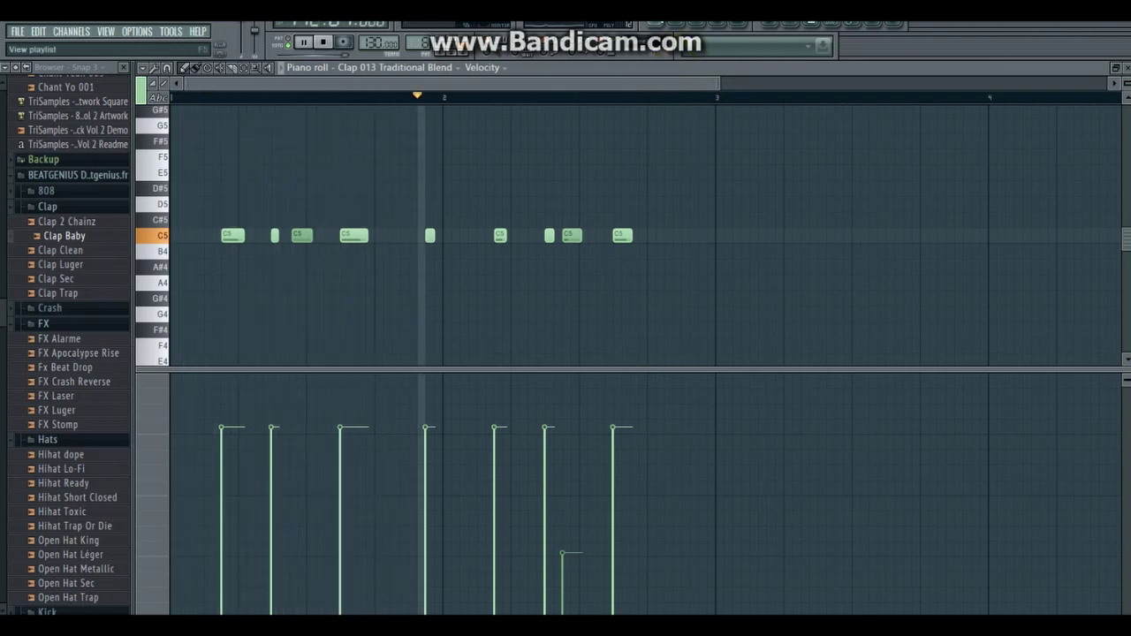
left_click(663, 23)
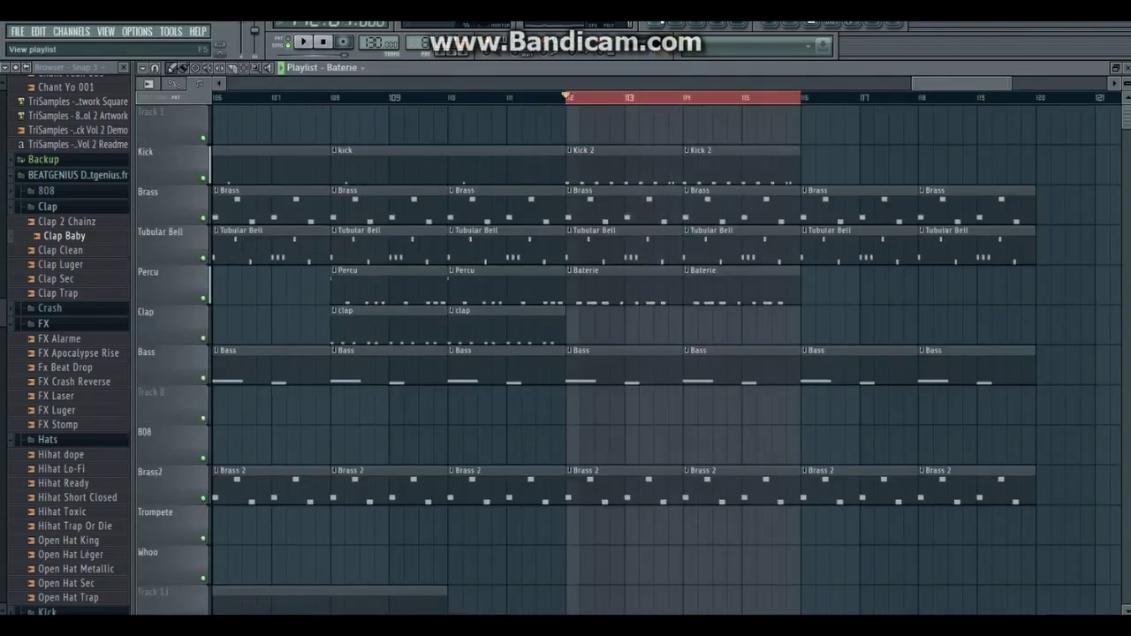
Repeat the Kick 2 and Baterie clips at bars 116 and 118 and remove the Tubular Bell and Bass clips from bar 112 onward.
left_click_drag(939, 86, 959, 83)
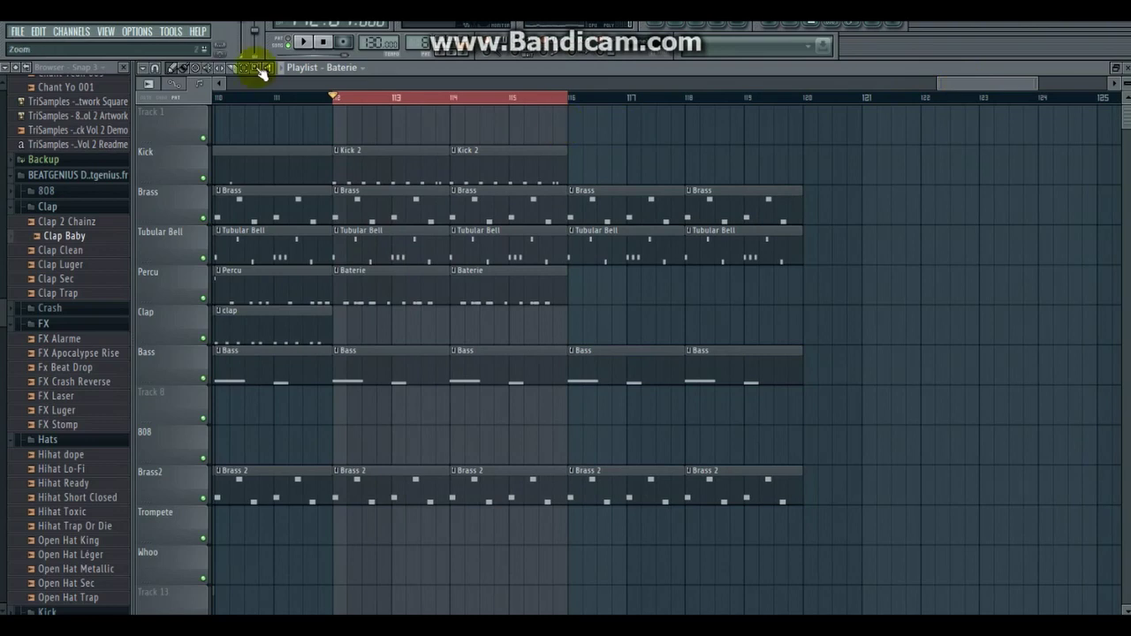
left_click(253, 71)
left_click_drag(377, 148, 445, 207)
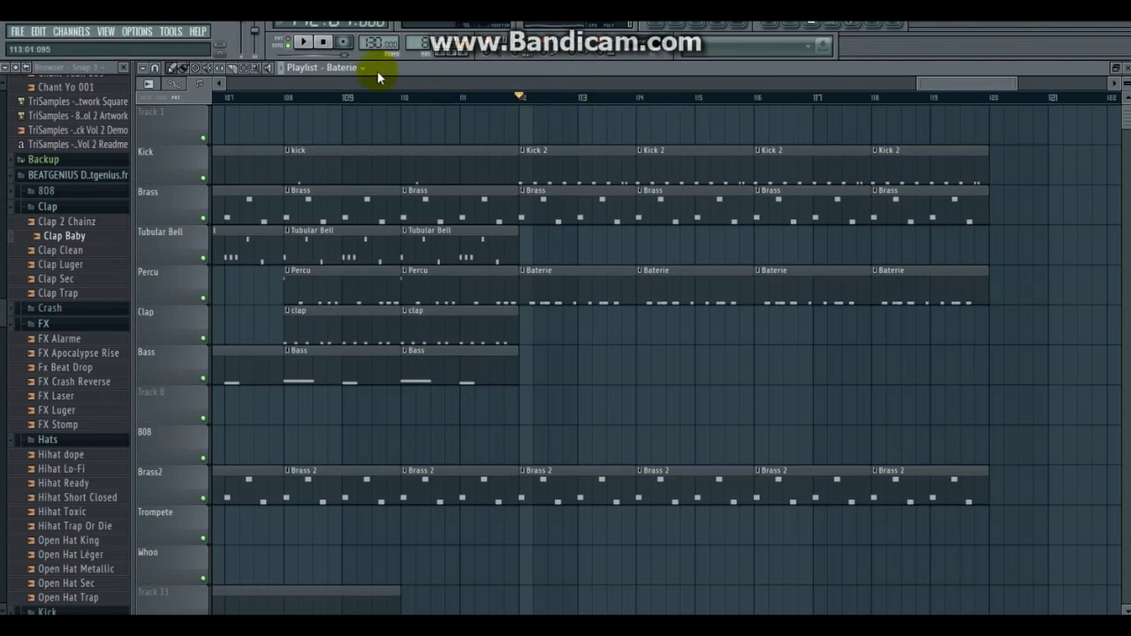
Place an effect 1 clip on Track 8 at bar 110 and an Effect 2 clip on the 808 track at bar 111, both ending midway through bar 112.
left_click(363, 69)
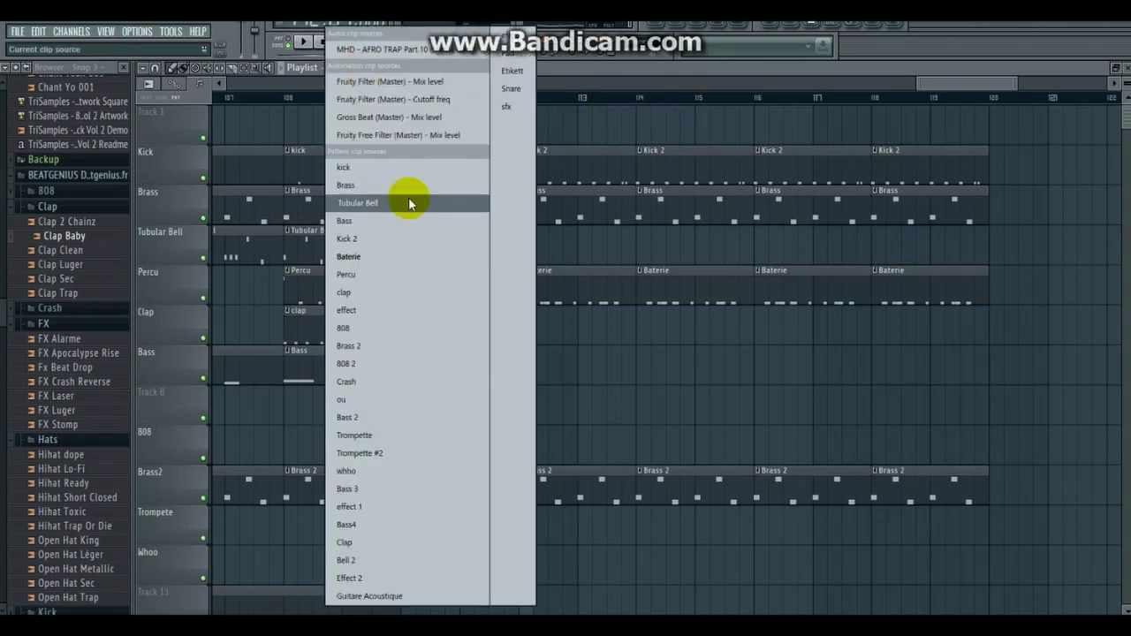
left_click(362, 506)
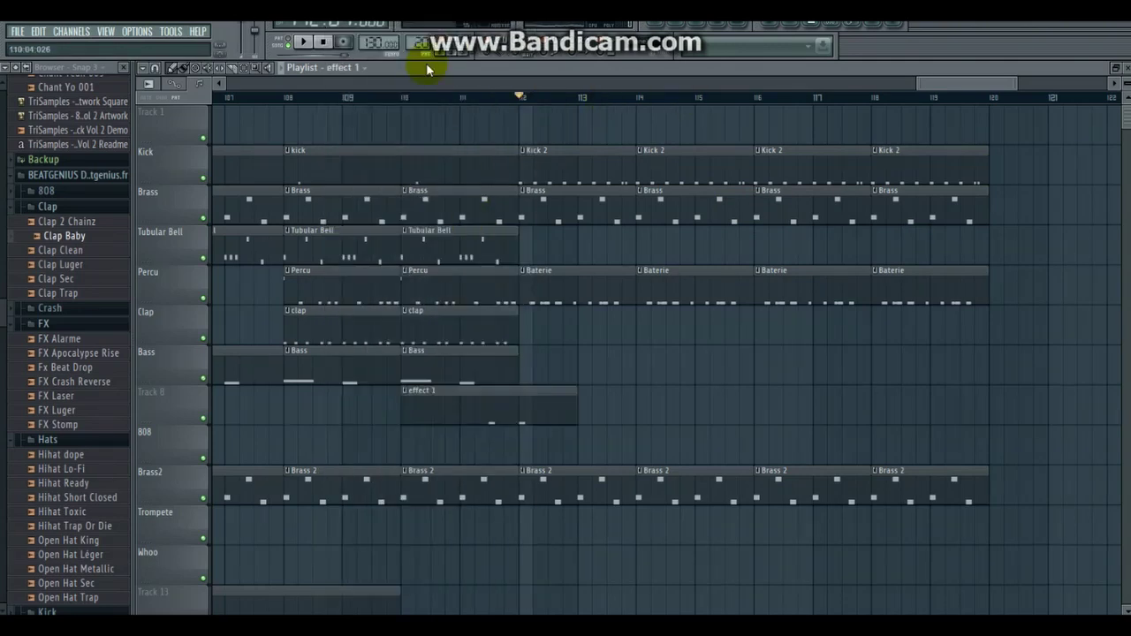
left_click(368, 66)
left_click(354, 578)
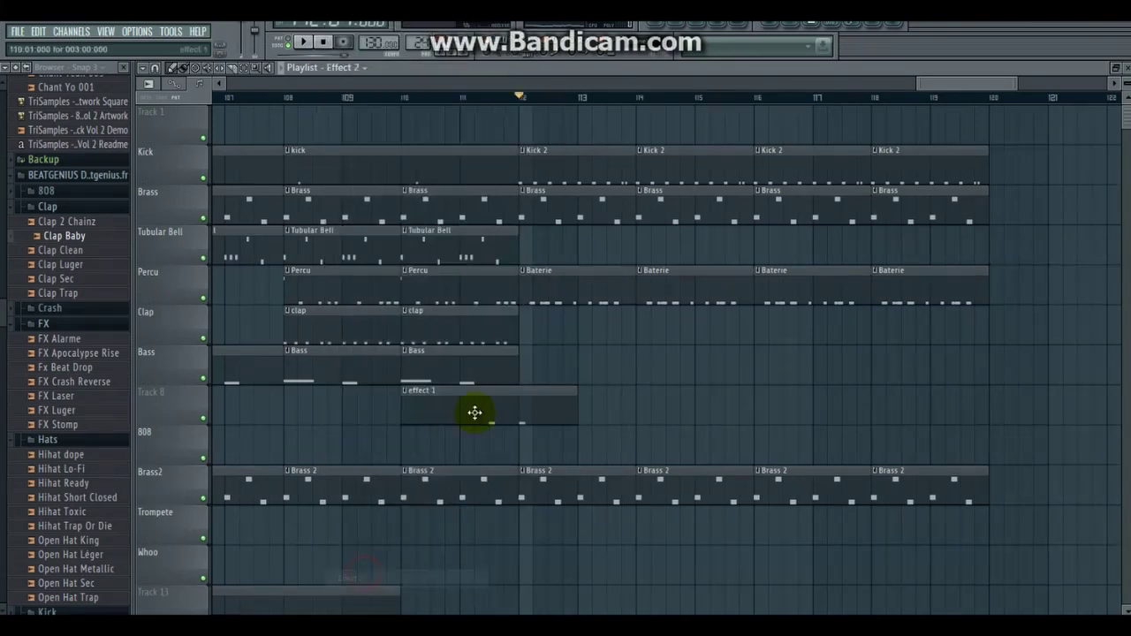
left_click(475, 397)
mouse_move(689, 417)
left_mouse_down()
mouse_move(542, 416)
mouse_move(521, 451)
left_mouse_up()
Play the arrangement from bar 108 to listen to the transition into the Kick 2 section.
left_click(455, 99)
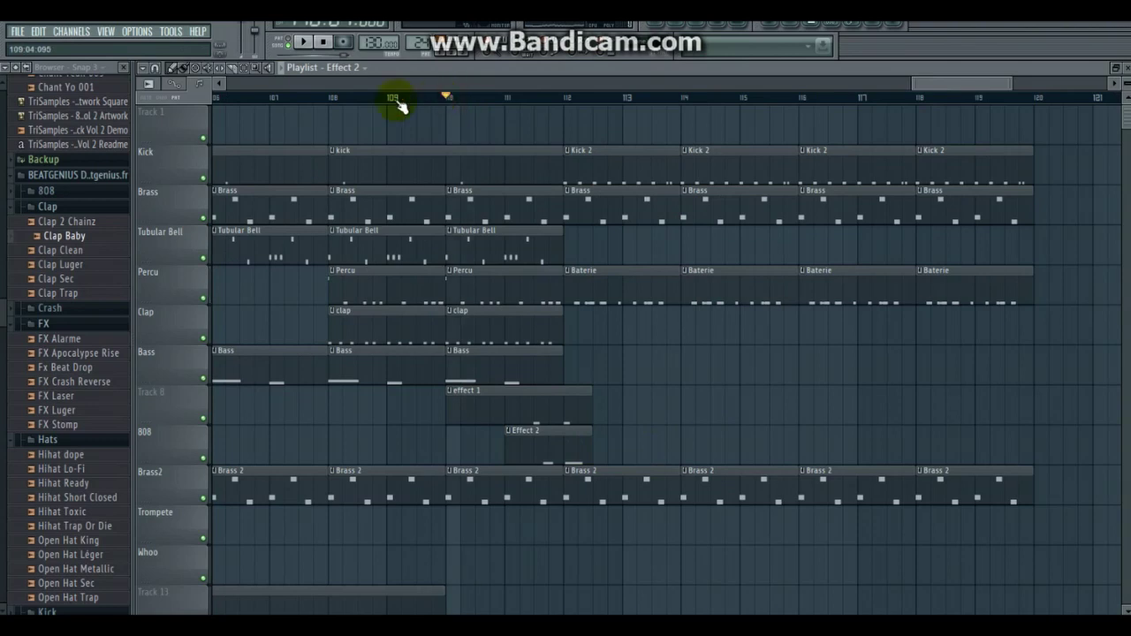
left_click(331, 106)
key("space")
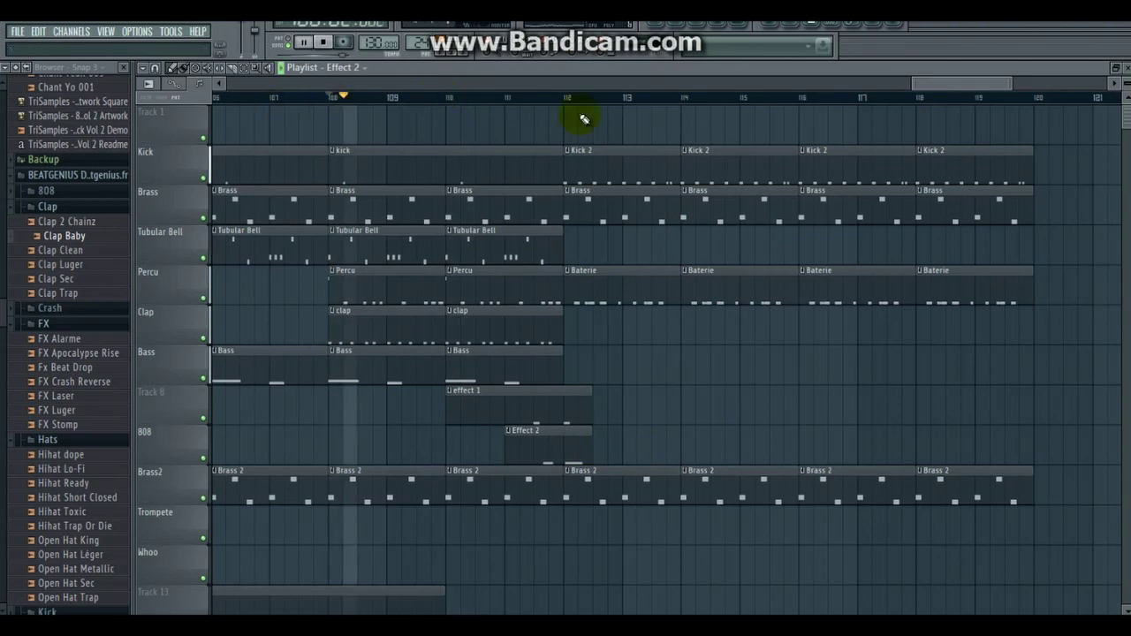
left_click_drag(982, 83, 962, 87)
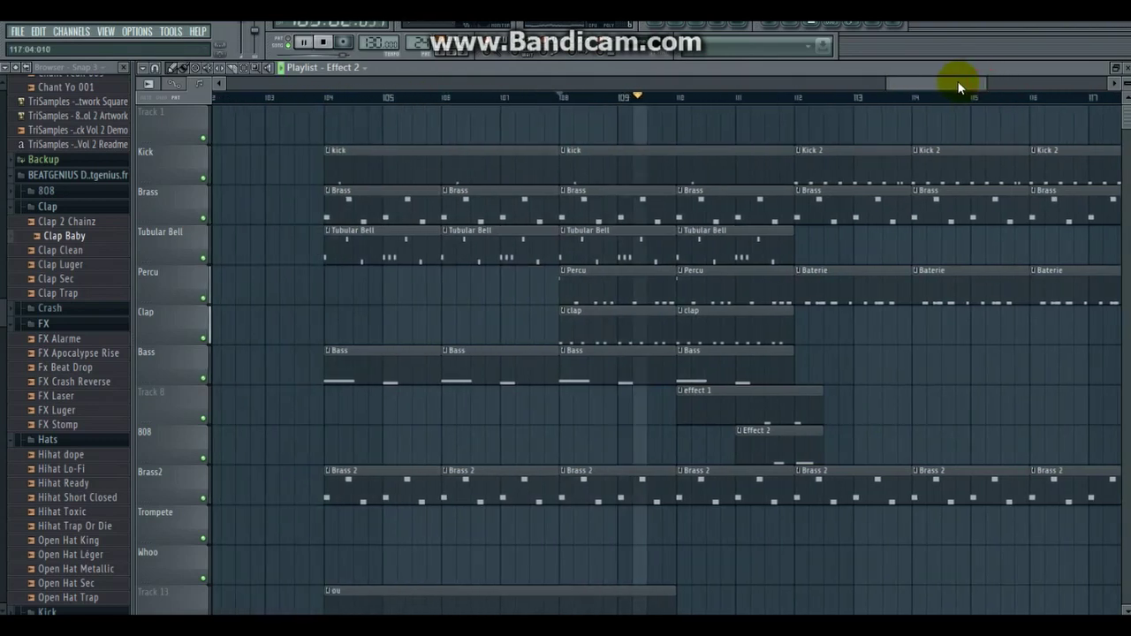
Open the Purity #7 instrument of the Trompette pattern and examine its lead synth presets.
left_click_drag(957, 81, 978, 79)
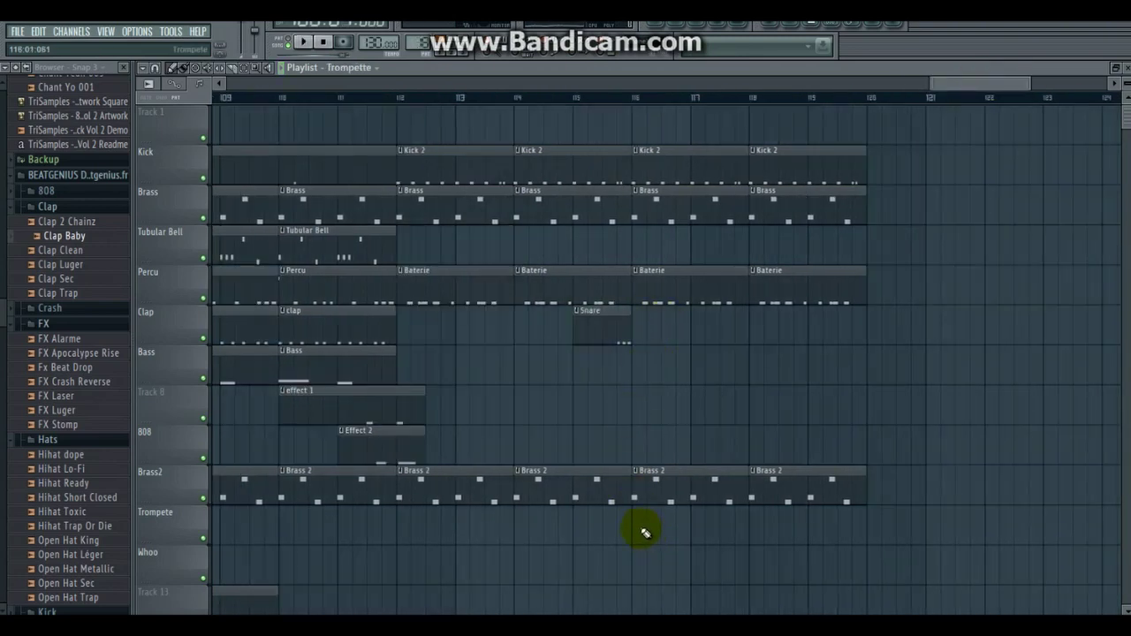
left_click(685, 27)
left_click(563, 143)
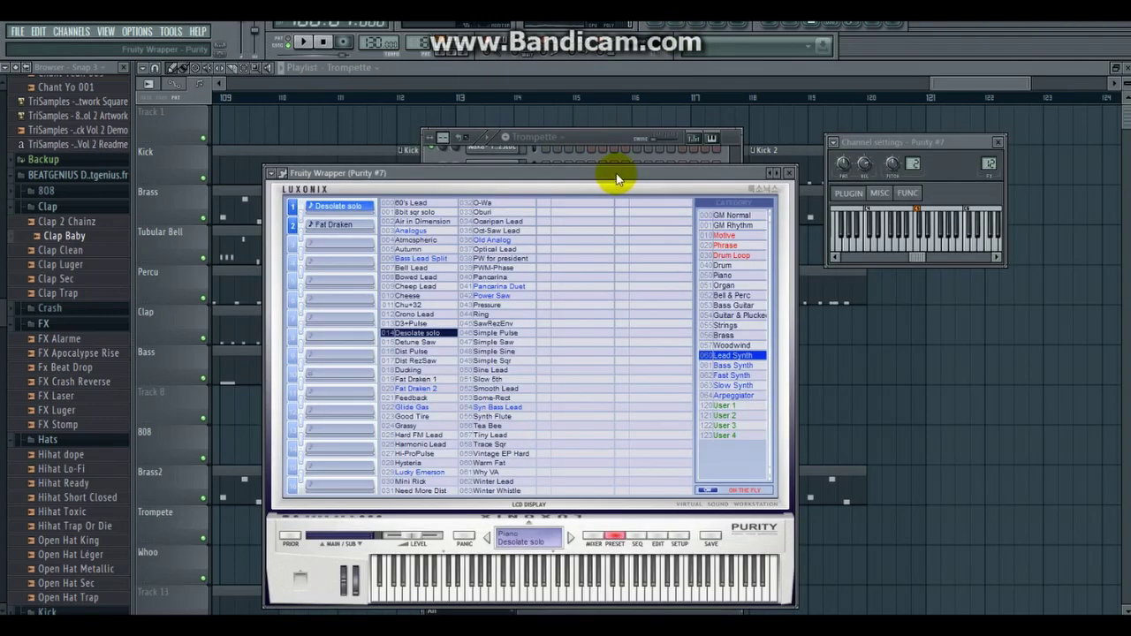
left_click_drag(617, 179, 622, 175)
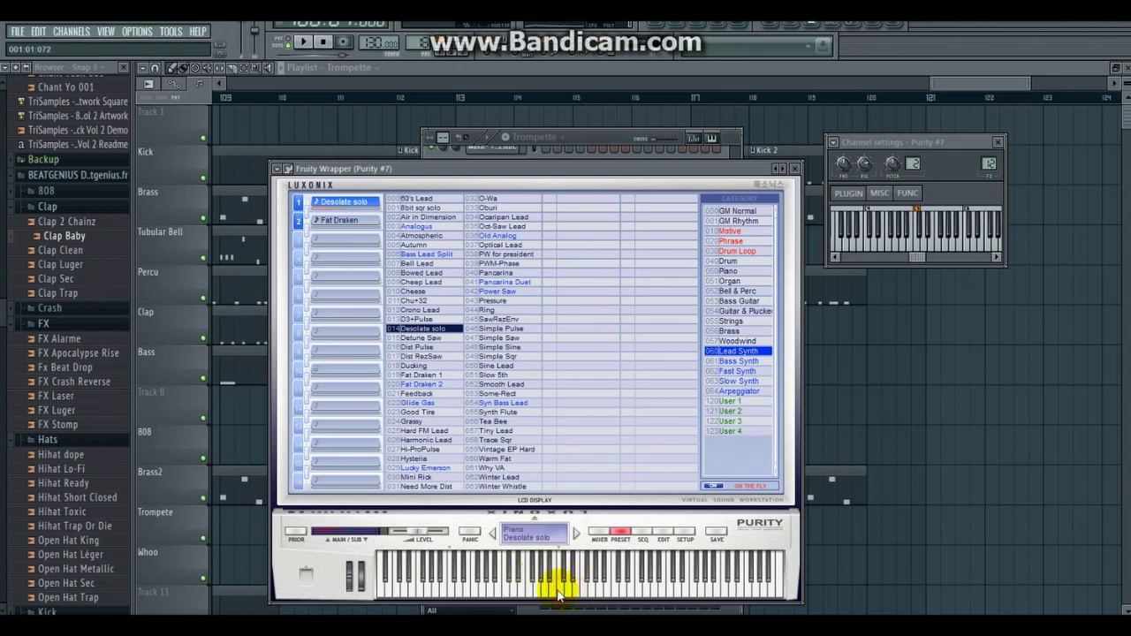
Examine the Purity #7 notes of the Trompette pattern in the piano roll, auditioning F5 and playing the pattern.
left_click(595, 146)
left_click(595, 291)
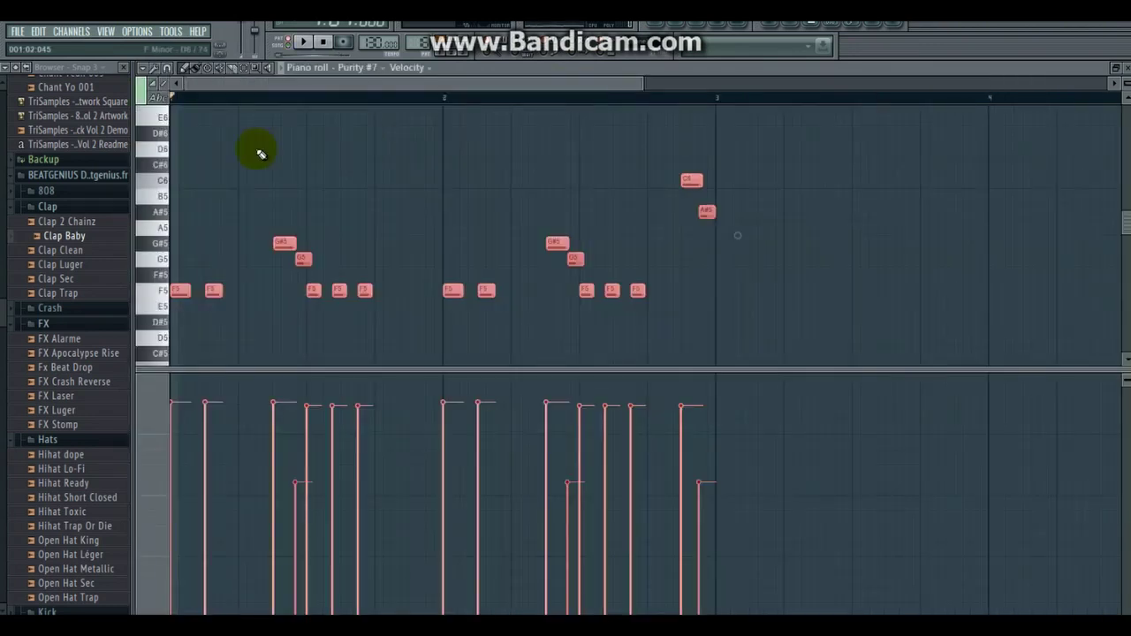
left_click(166, 291)
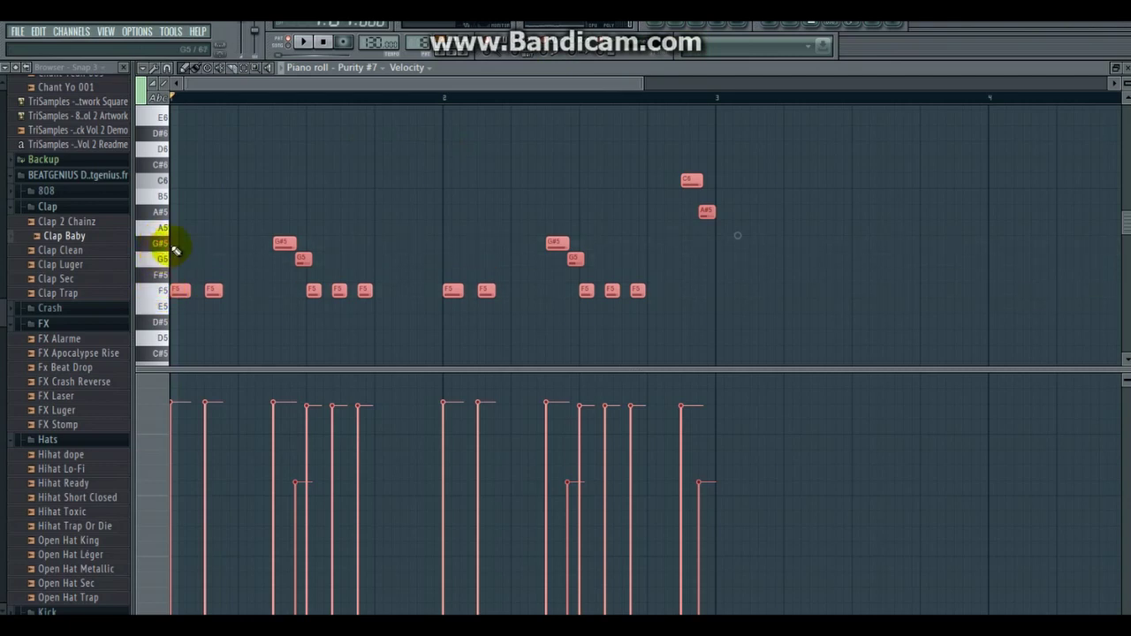
left_click(301, 42)
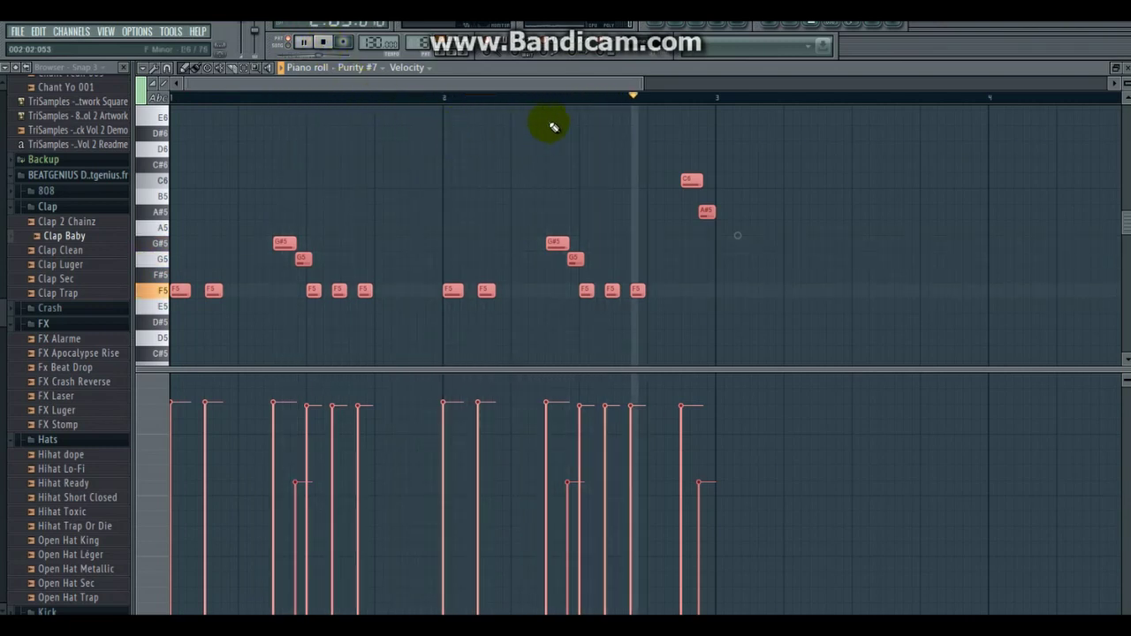
left_click(321, 41)
Find the Purity #10 channel used by the Trompette pattern and examine its lead synth preset.
key("F6")
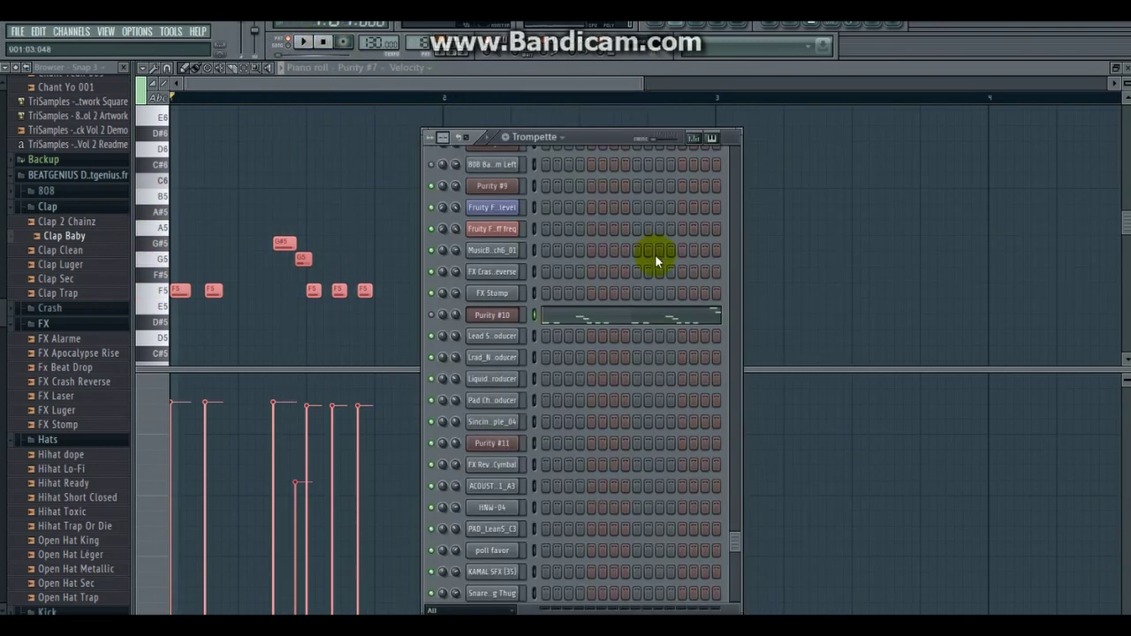
scroll(731, 523, "down", 1)
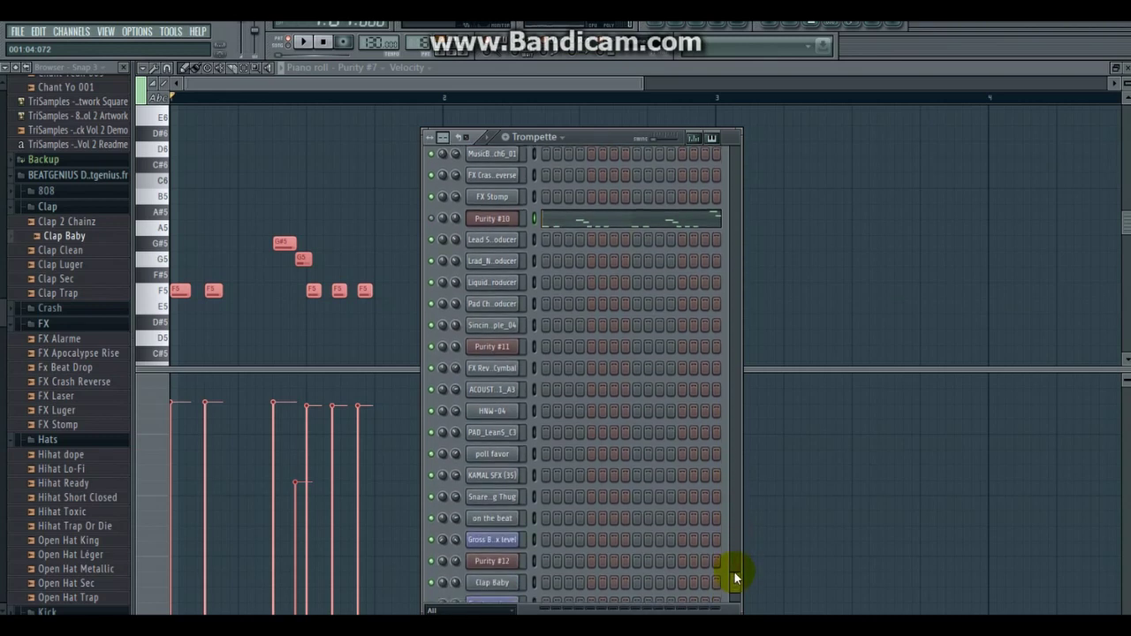
scroll(729, 533, "up", 1)
left_click(508, 315)
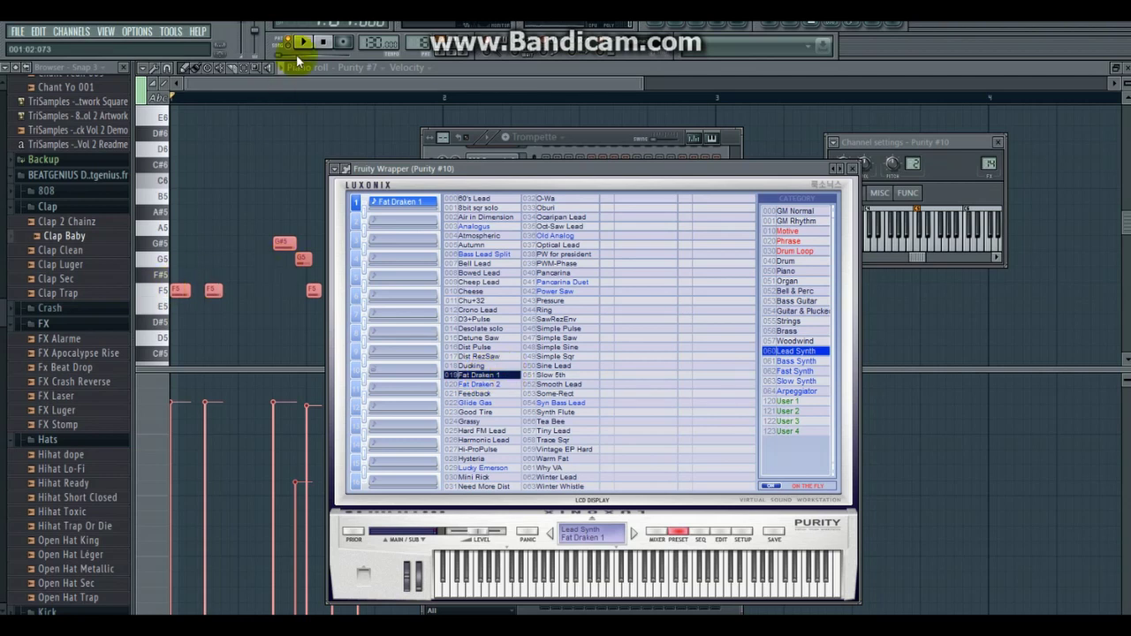
left_click(583, 141)
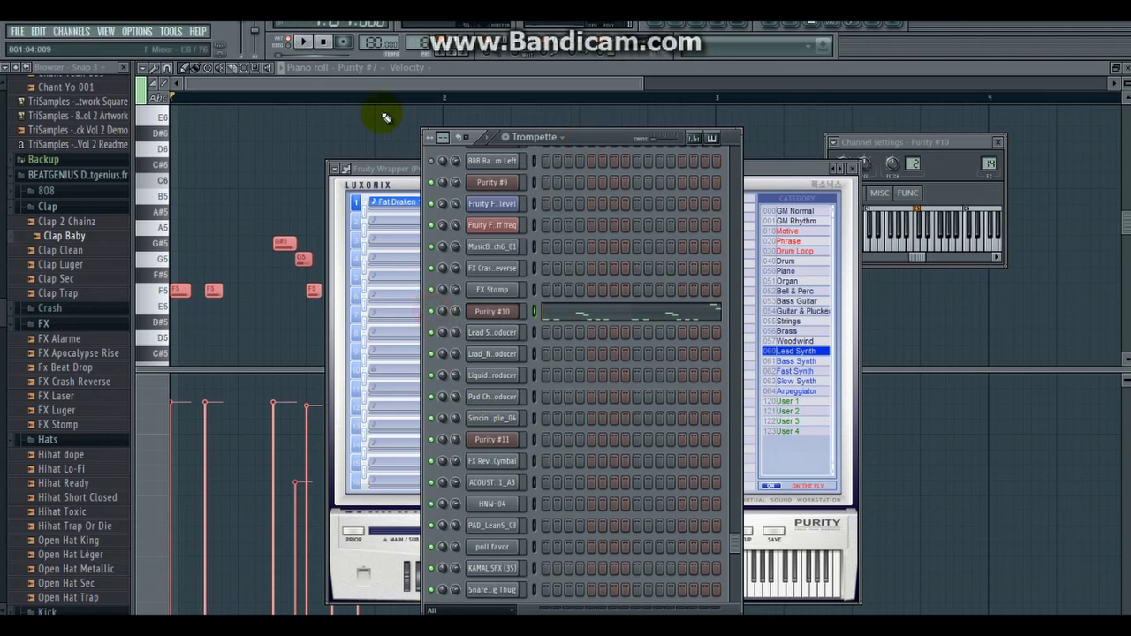
Play the Trompette pattern alongside its Purity #7 notes, stopping playback back in the playlist.
left_click(302, 41)
left_click(344, 89)
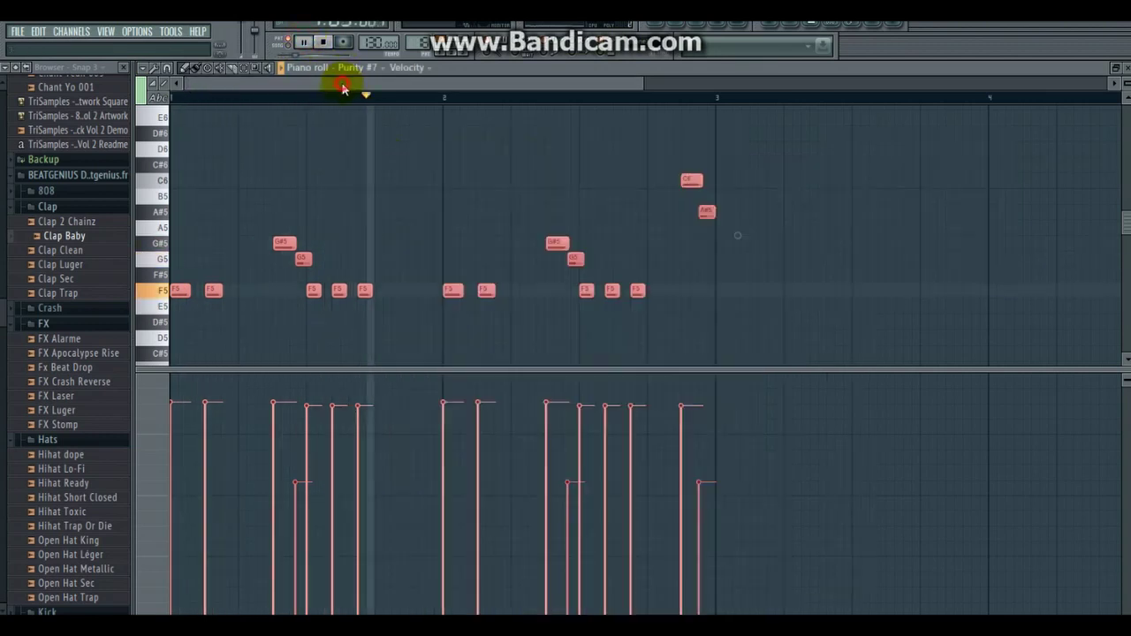
left_click(656, 29)
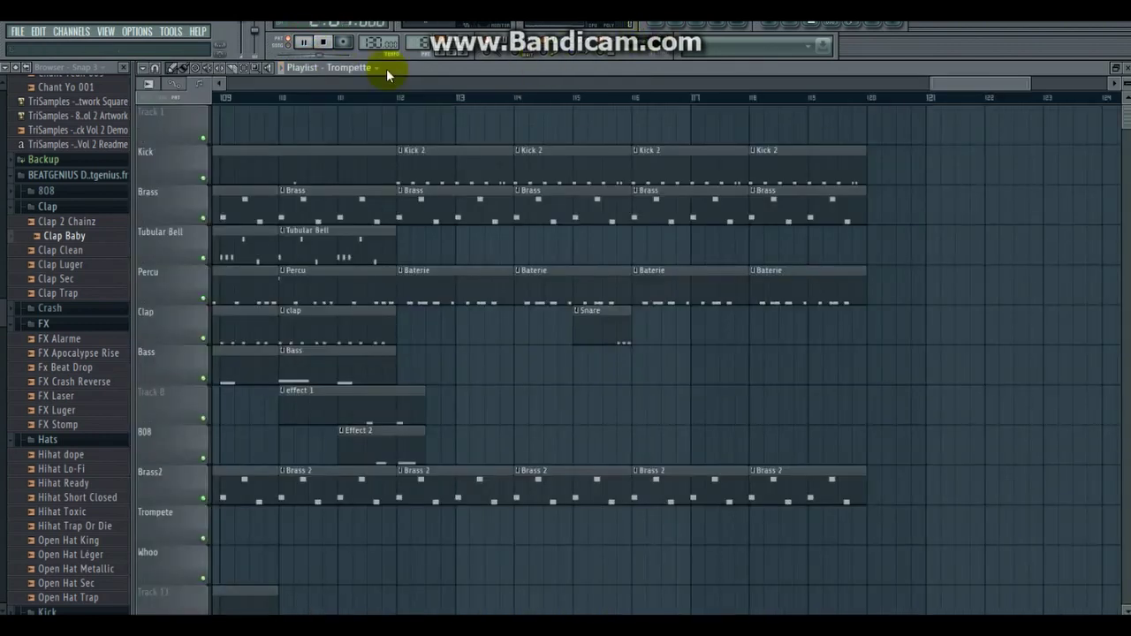
left_click(305, 42)
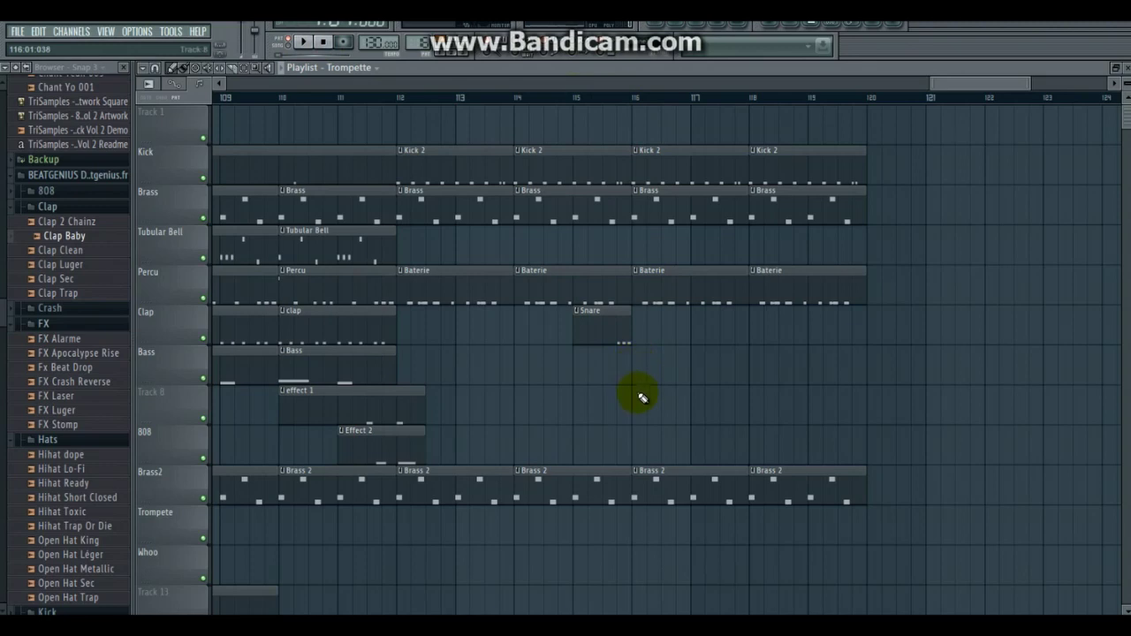
Place two consecutive Trompette clips on the Trompete track at bars 116 and 118, listening from late in bar 114.
left_click(638, 533)
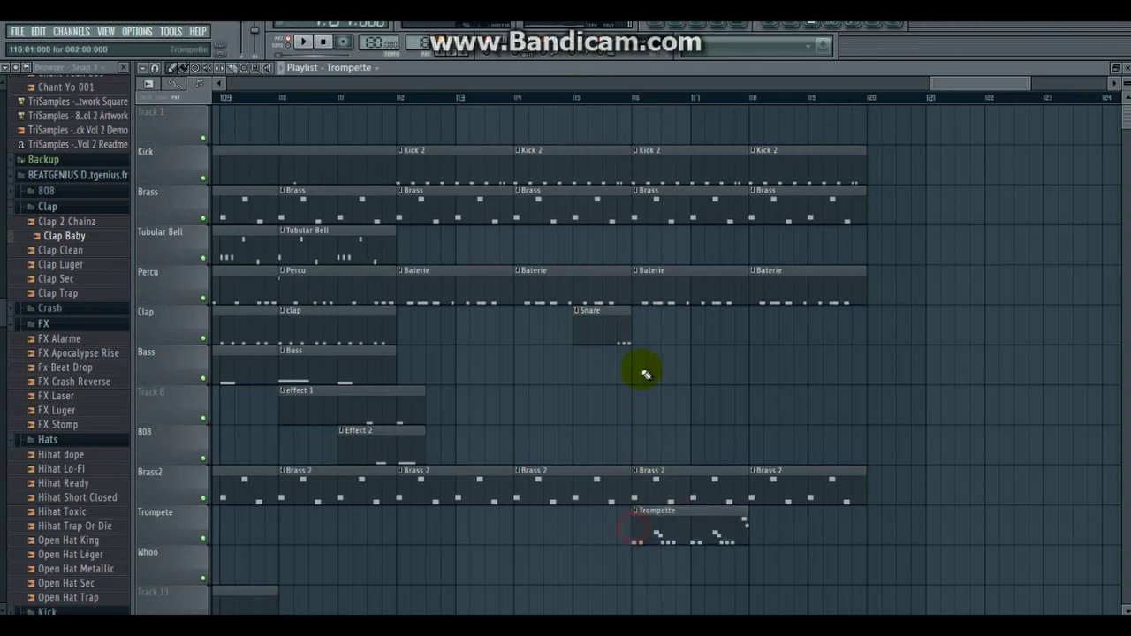
left_click(557, 98)
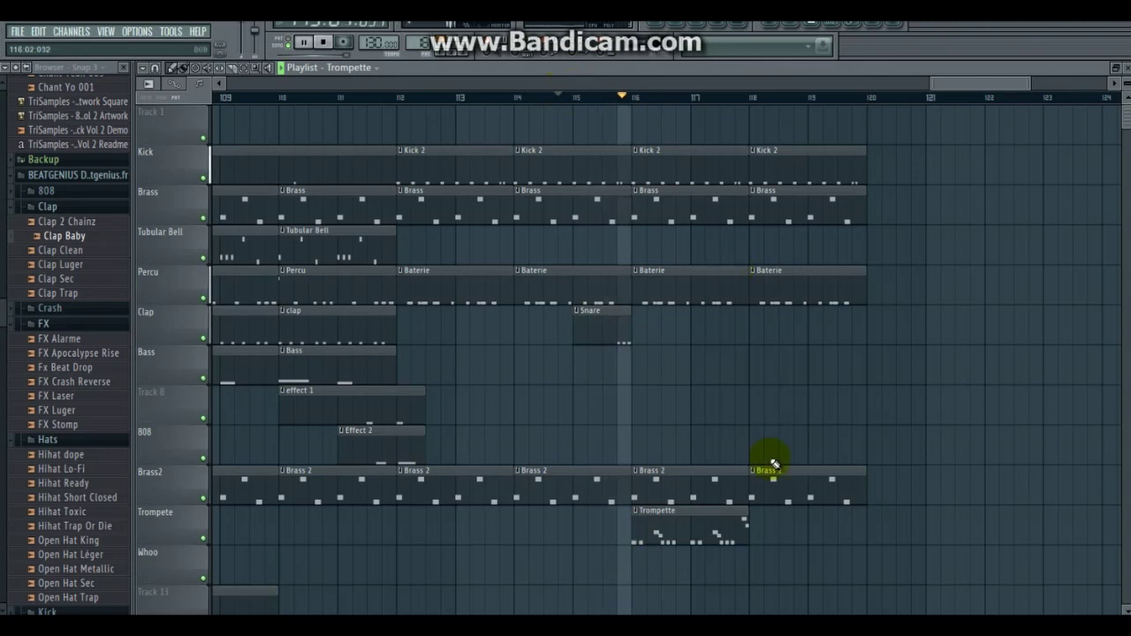
left_click(751, 526)
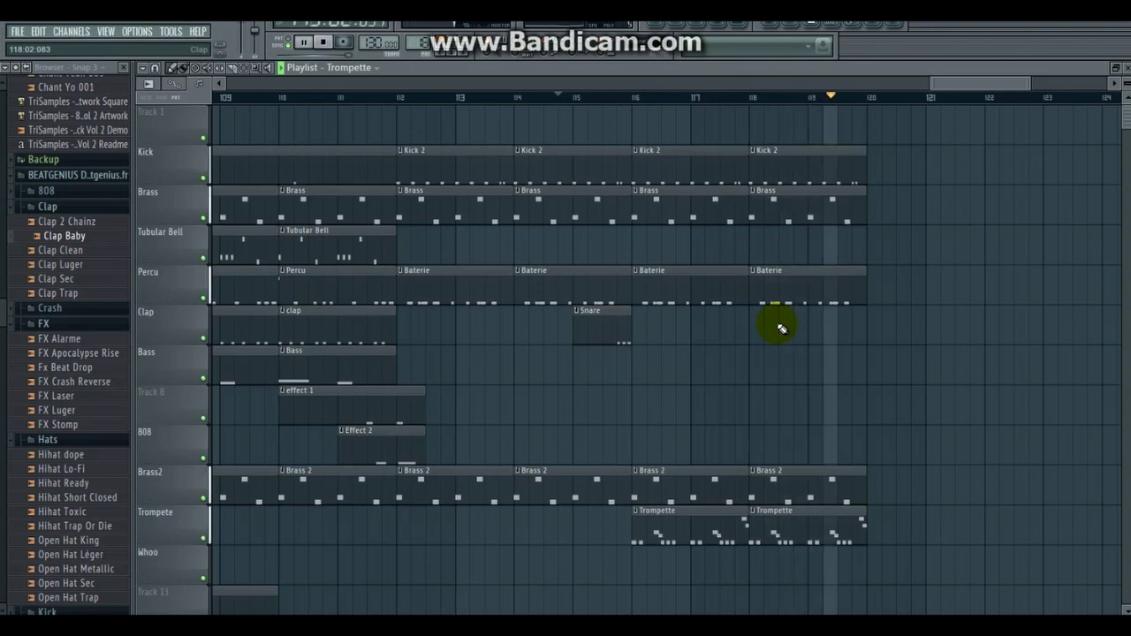
key("space")
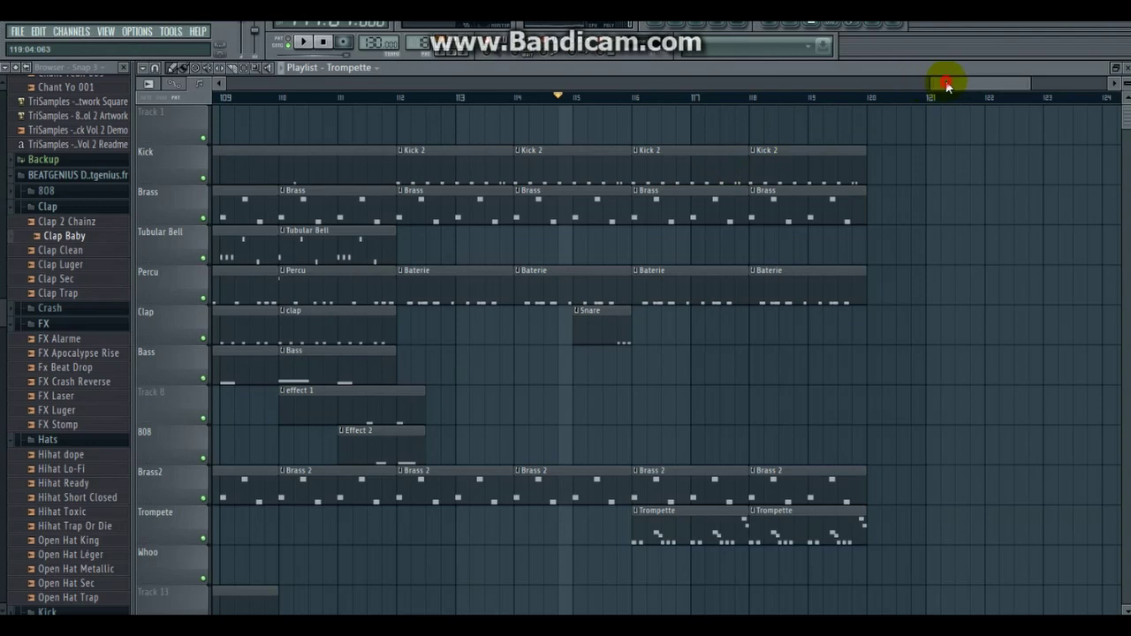
Examine the Bass 2 pattern's Purity #9 bass synth preset and its piano roll notes, auditioning the C#3 key.
left_click_drag(946, 85, 884, 85)
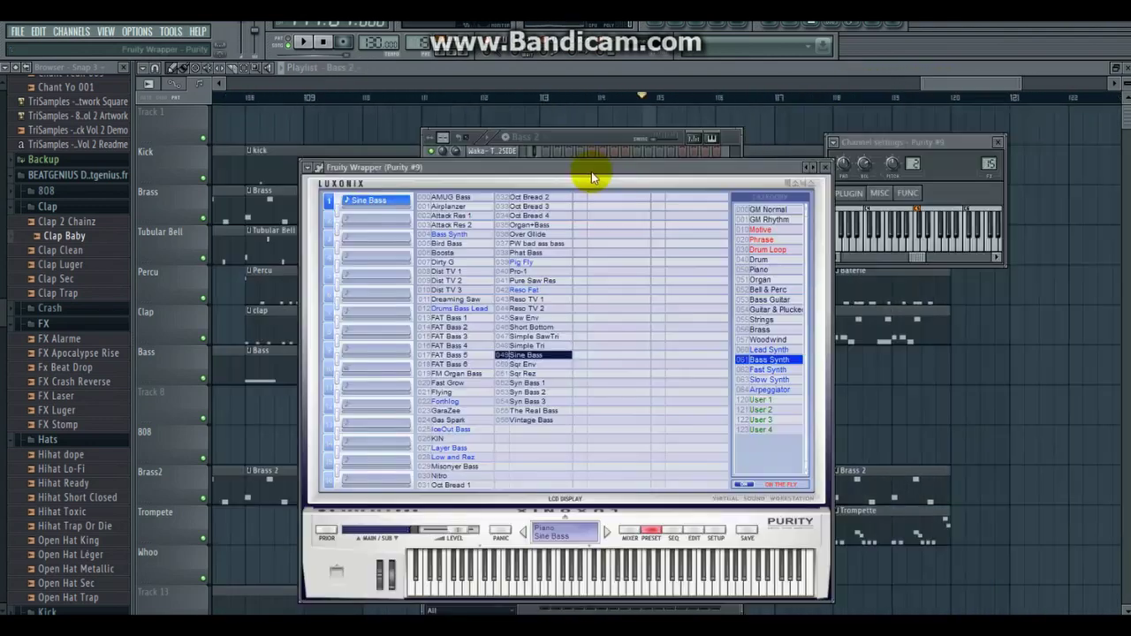
left_click_drag(591, 171, 592, 151)
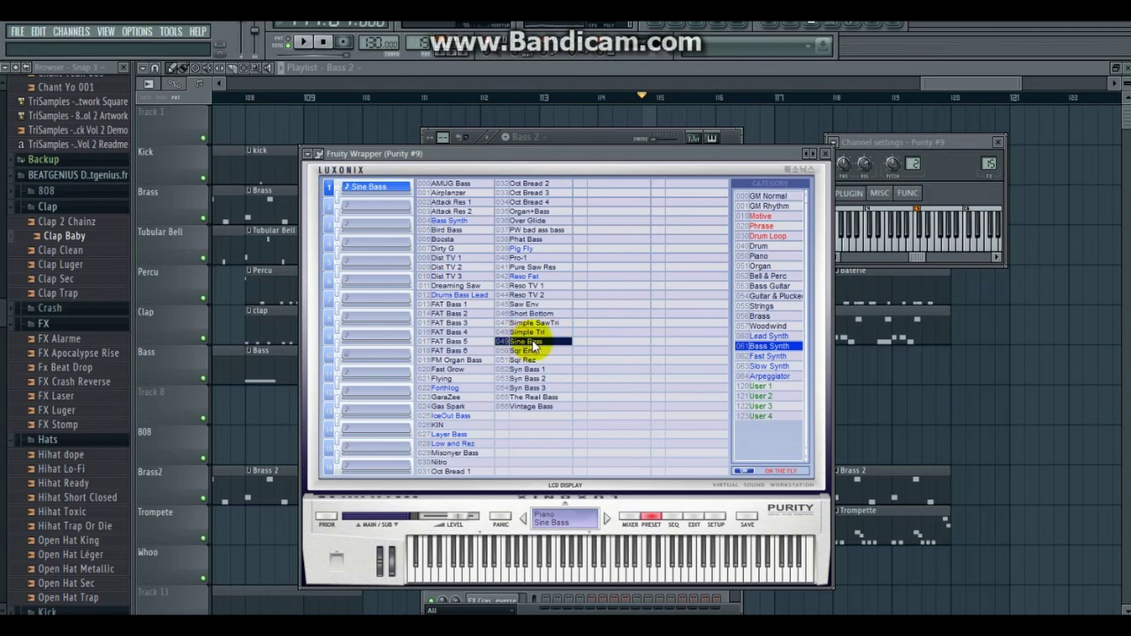
left_click(592, 145)
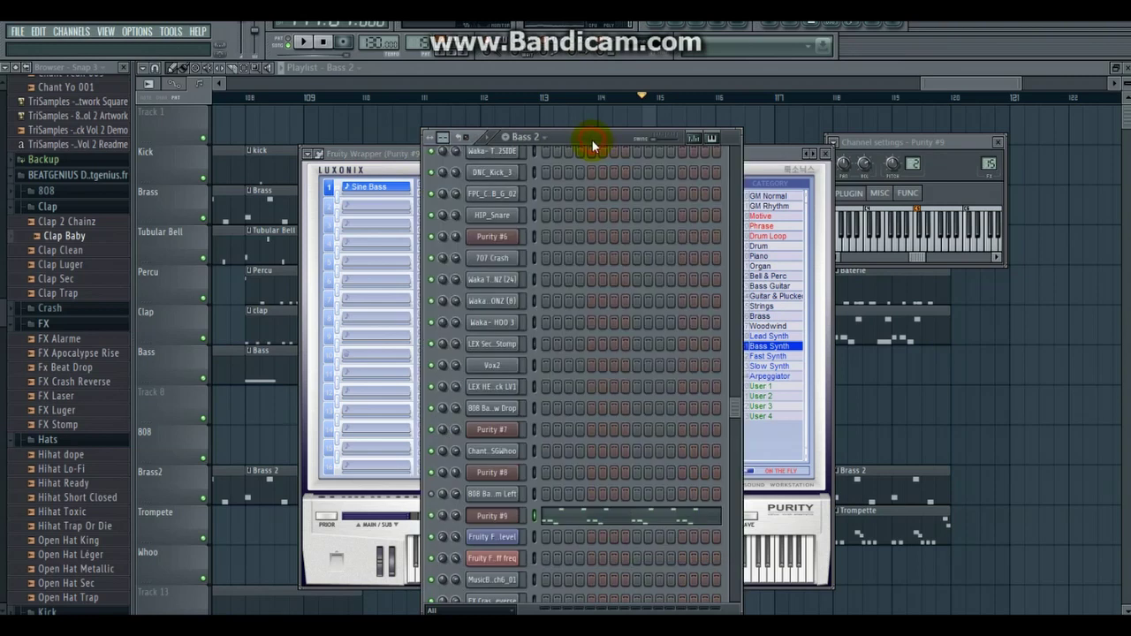
left_click(619, 517)
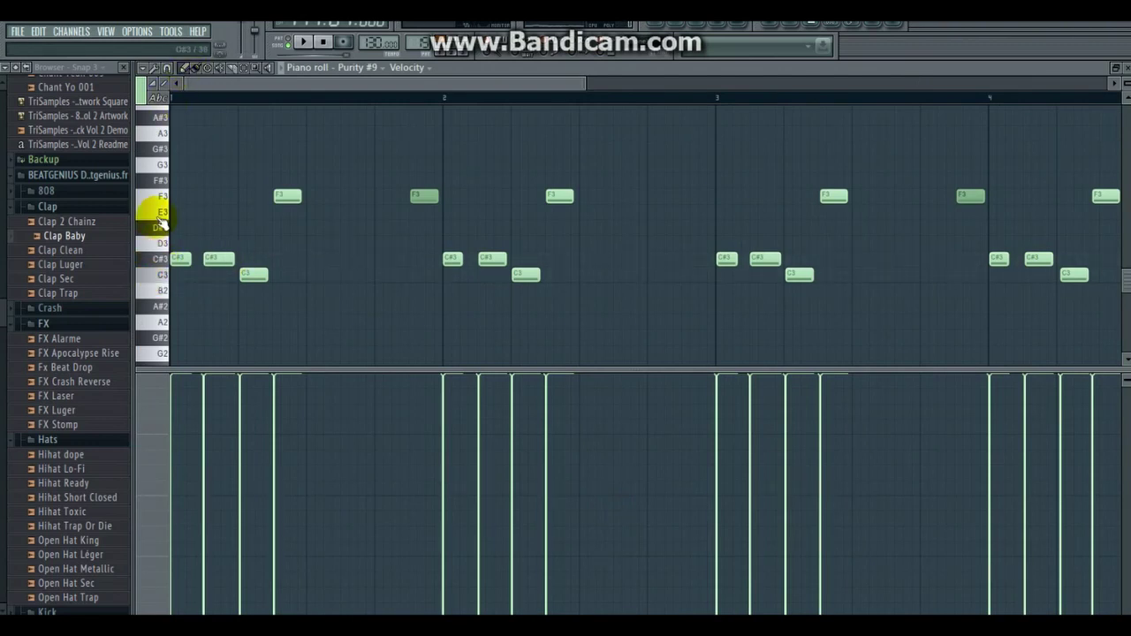
left_click(161, 258)
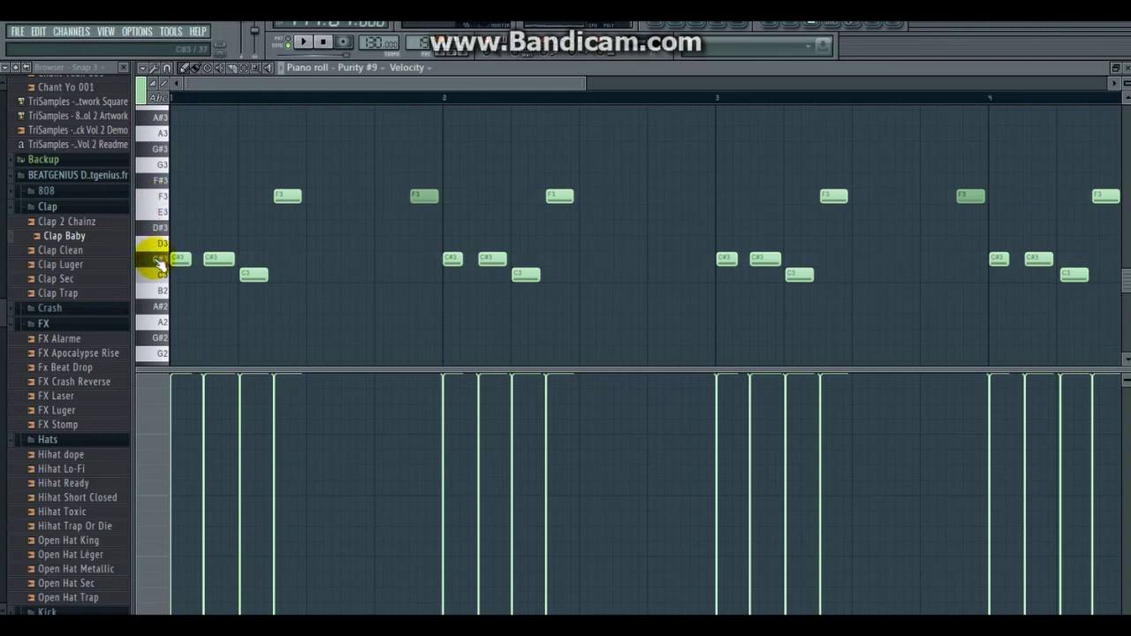
Locate the Purity #4 channel used by the Bass 2 pattern and start playing the pattern alone.
left_click(299, 42)
left_click(677, 19)
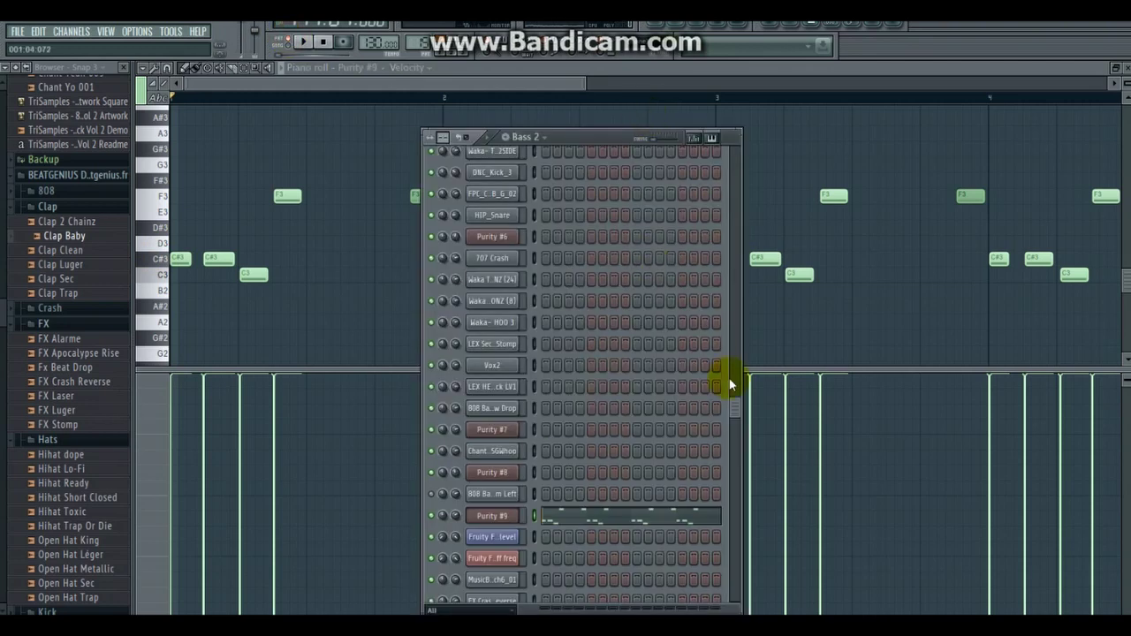
left_click_drag(733, 402, 716, 217)
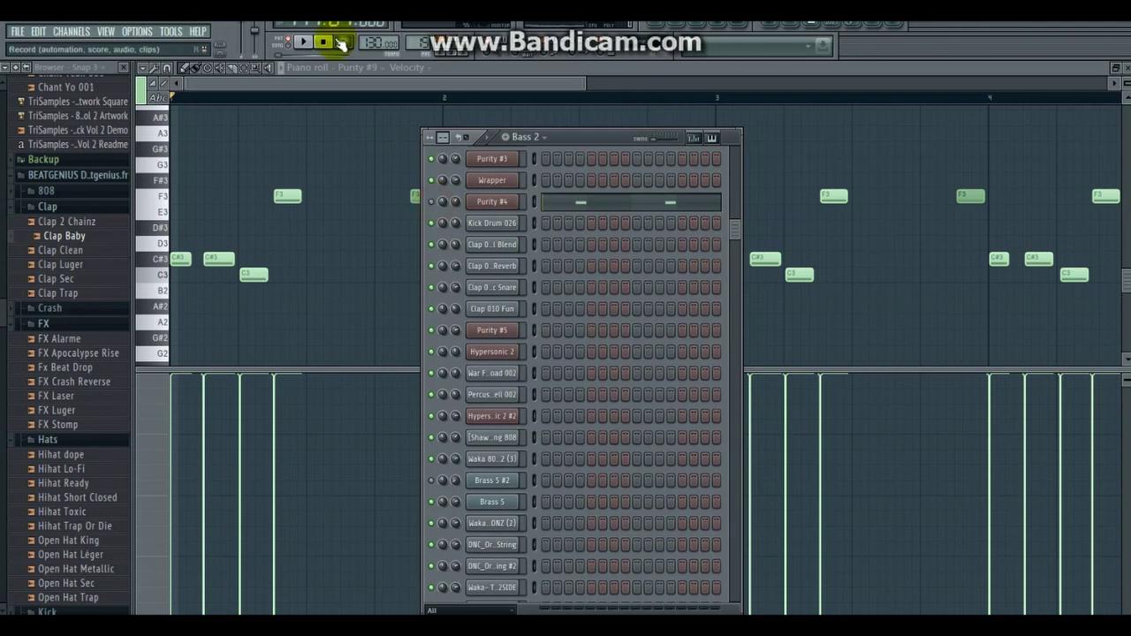
left_click(302, 42)
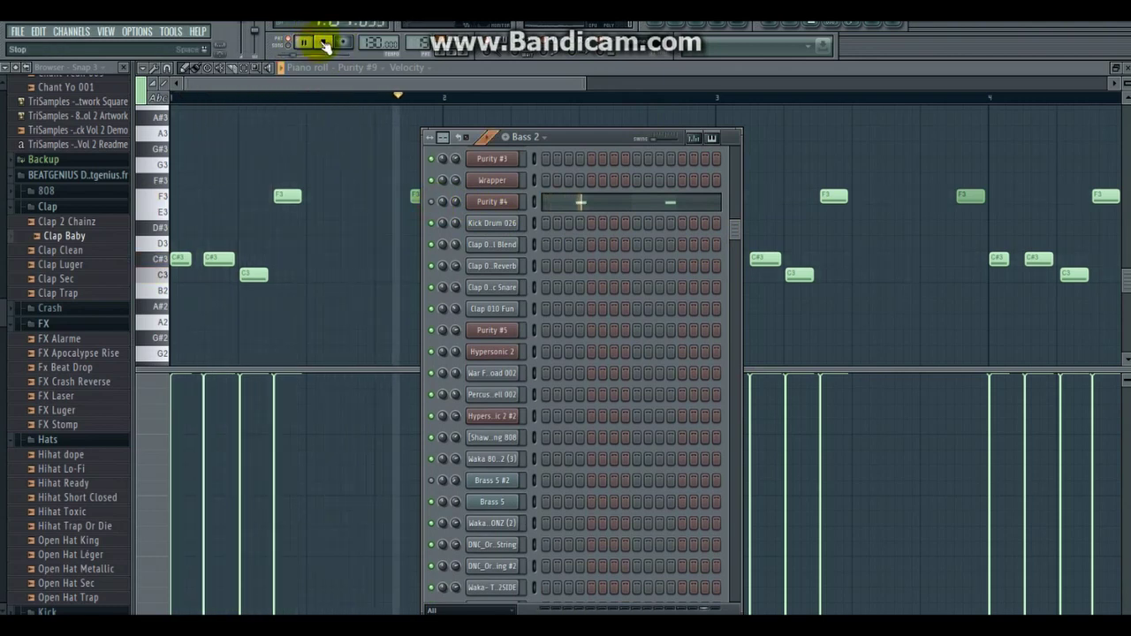
Follow the Purity #9 notes through all four bars of the Bass 2 pattern in the piano roll during playback.
left_click(333, 84)
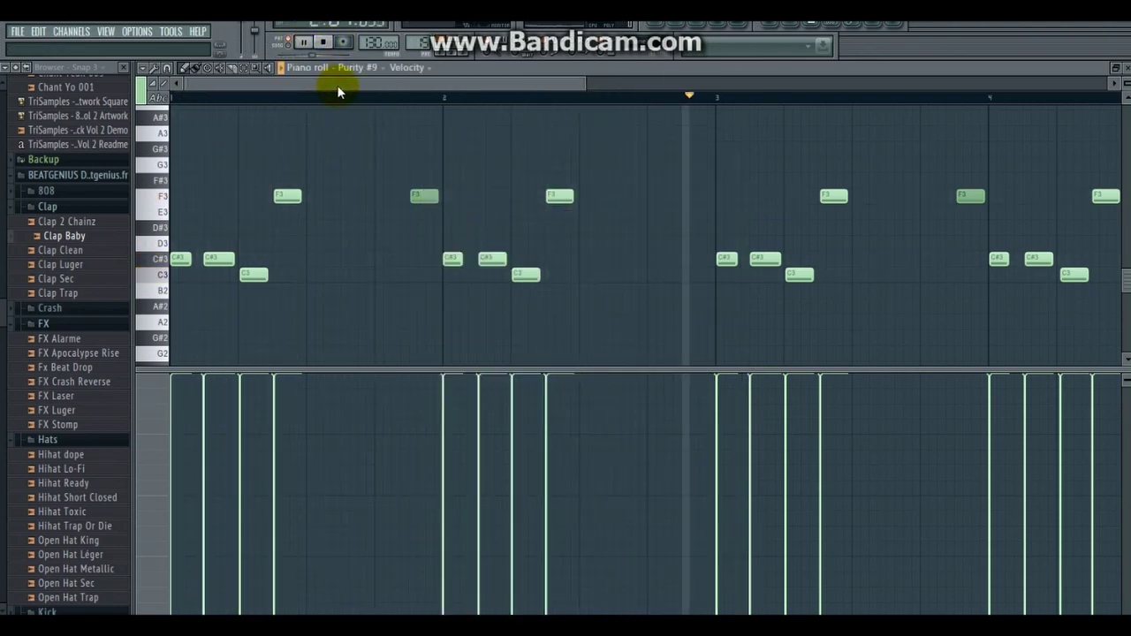
left_click_drag(337, 85, 293, 88)
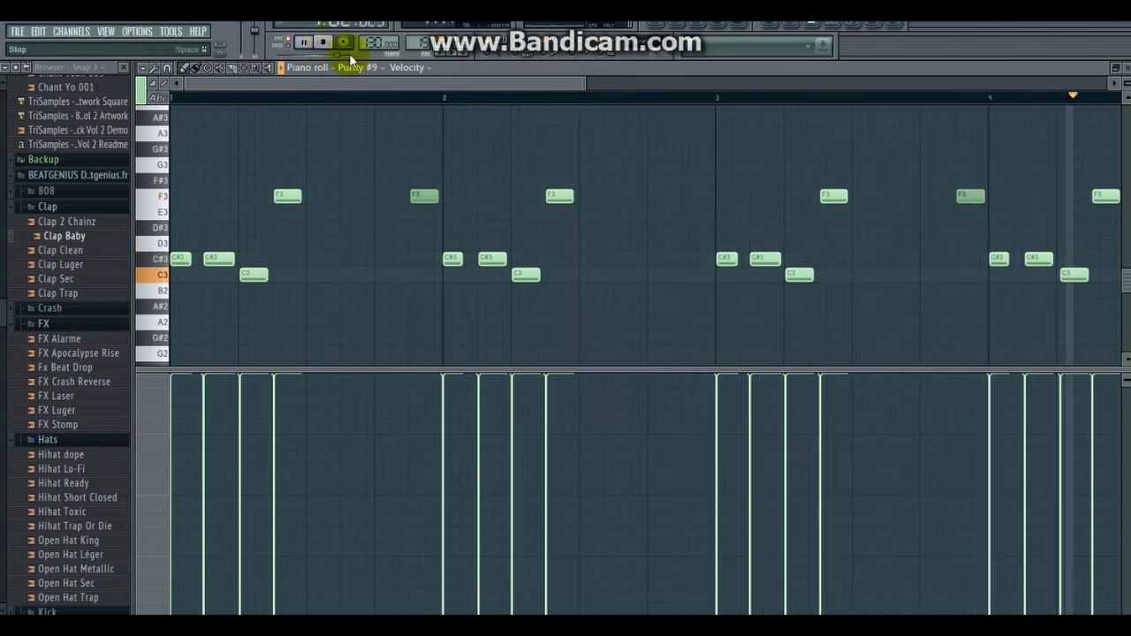
key("space")
left_click(371, 81)
key("space")
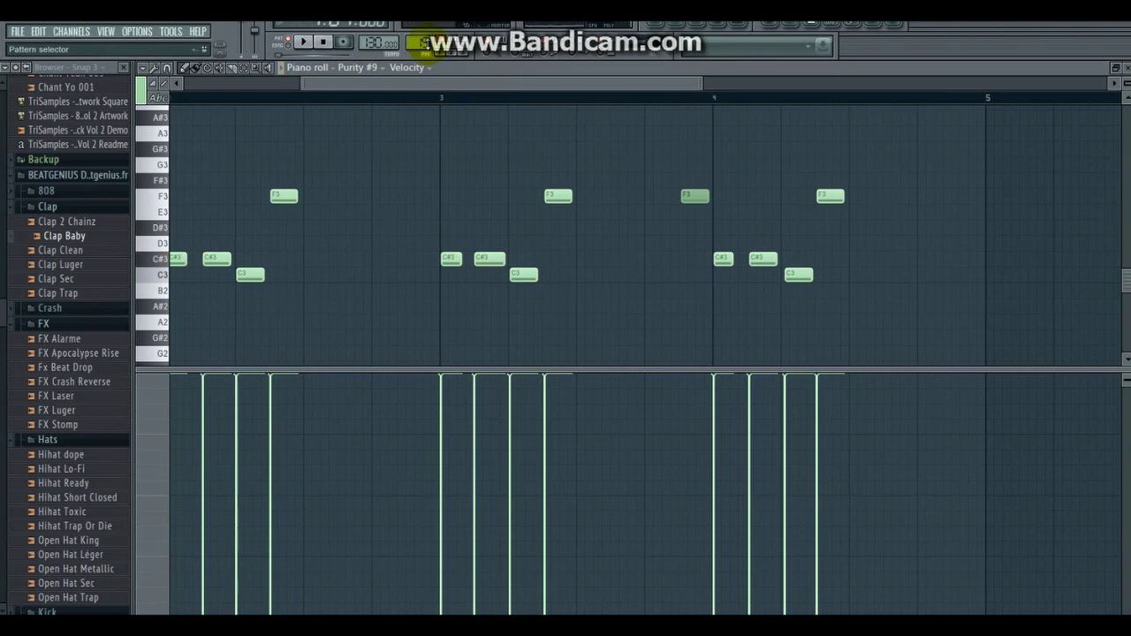
Examine the Purity #4 instrument's Bass Guitar presets and its notes in the Bass 2 pattern.
left_click(758, 292)
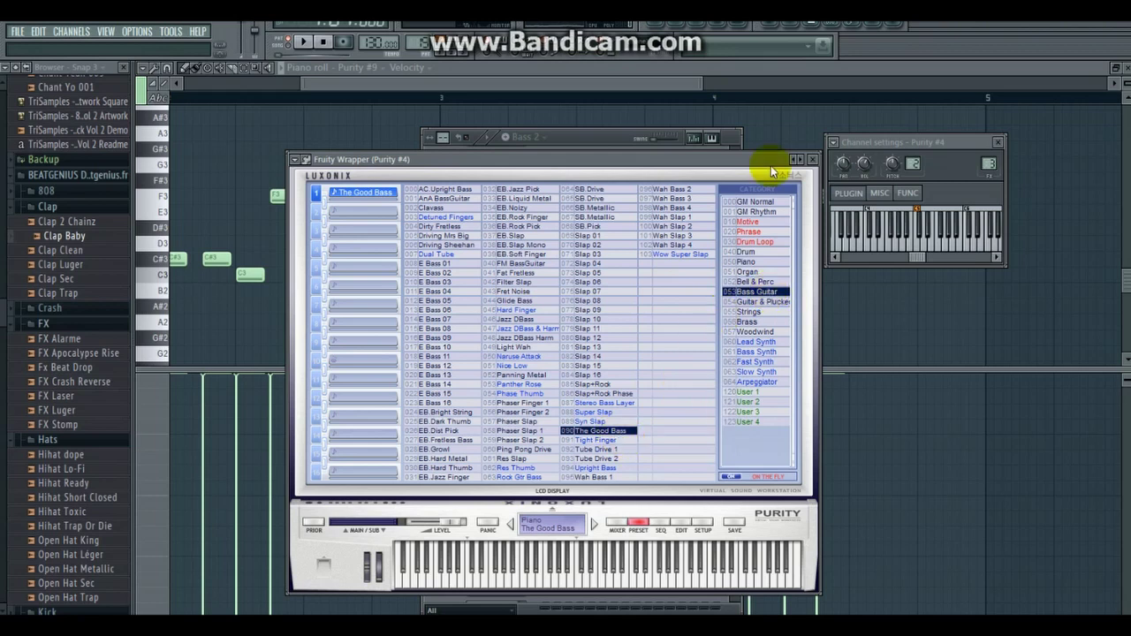
left_click(814, 162)
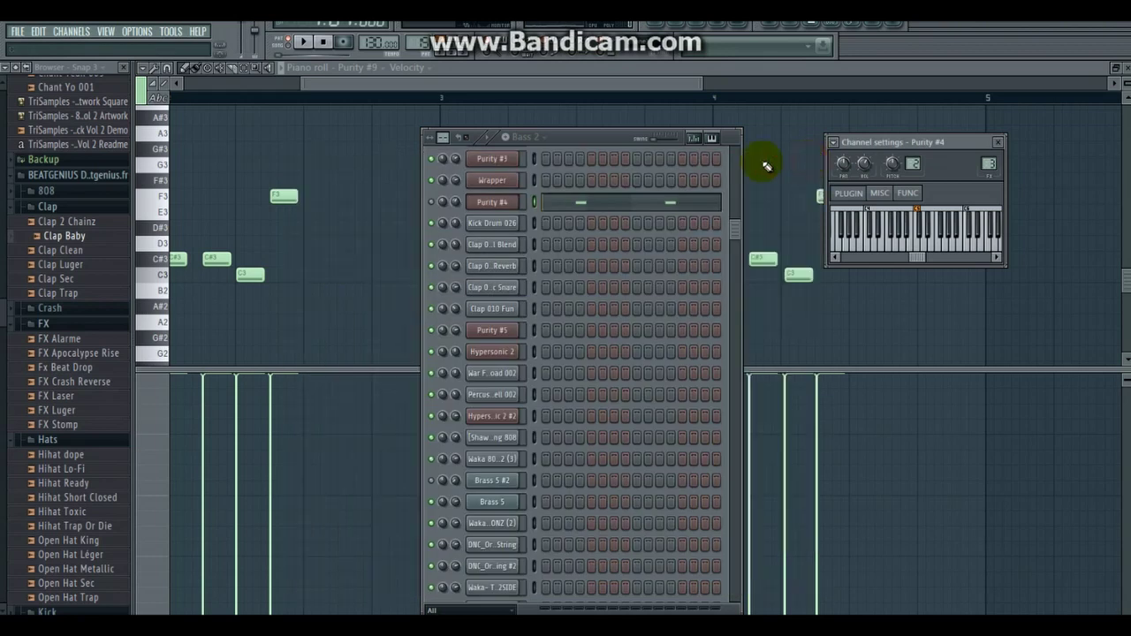
right_click(507, 203)
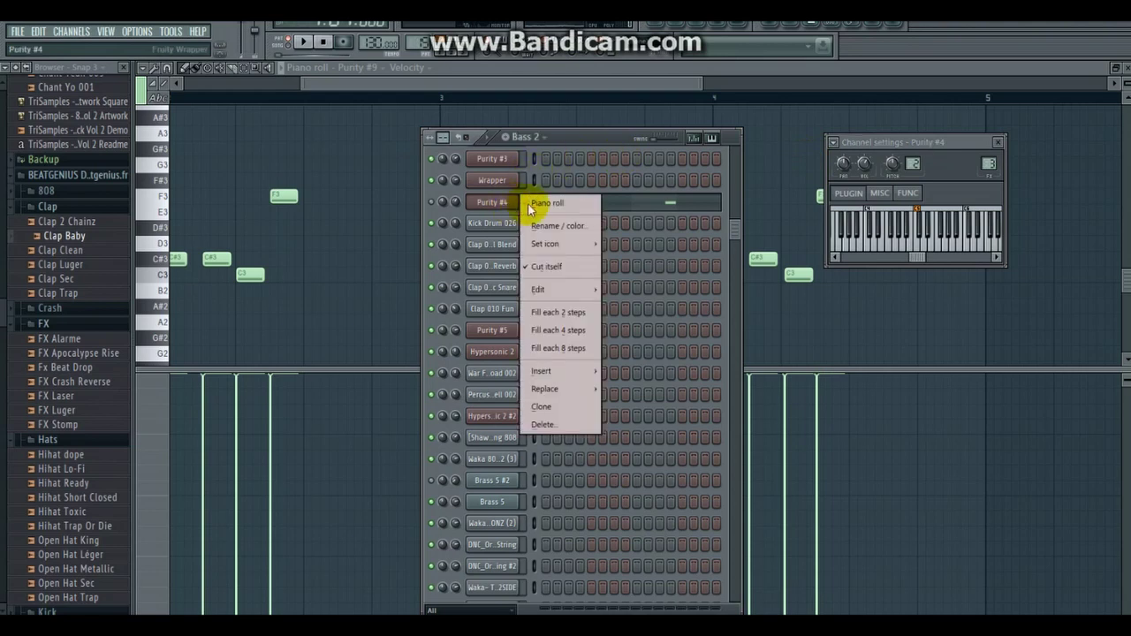
left_click(541, 203)
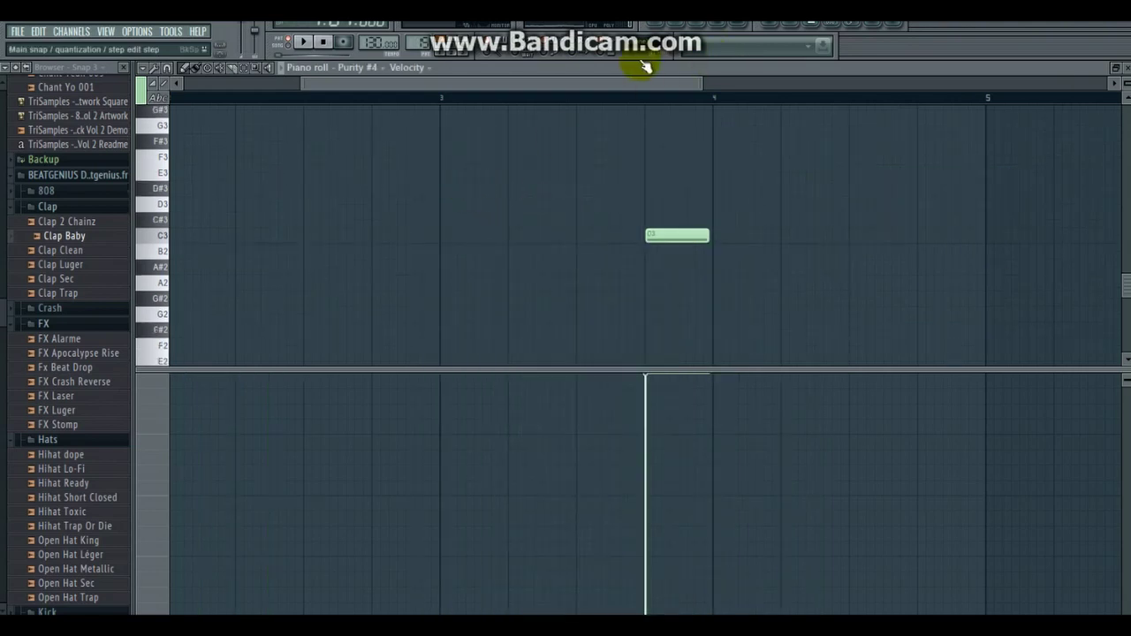
left_click_drag(498, 84, 227, 168)
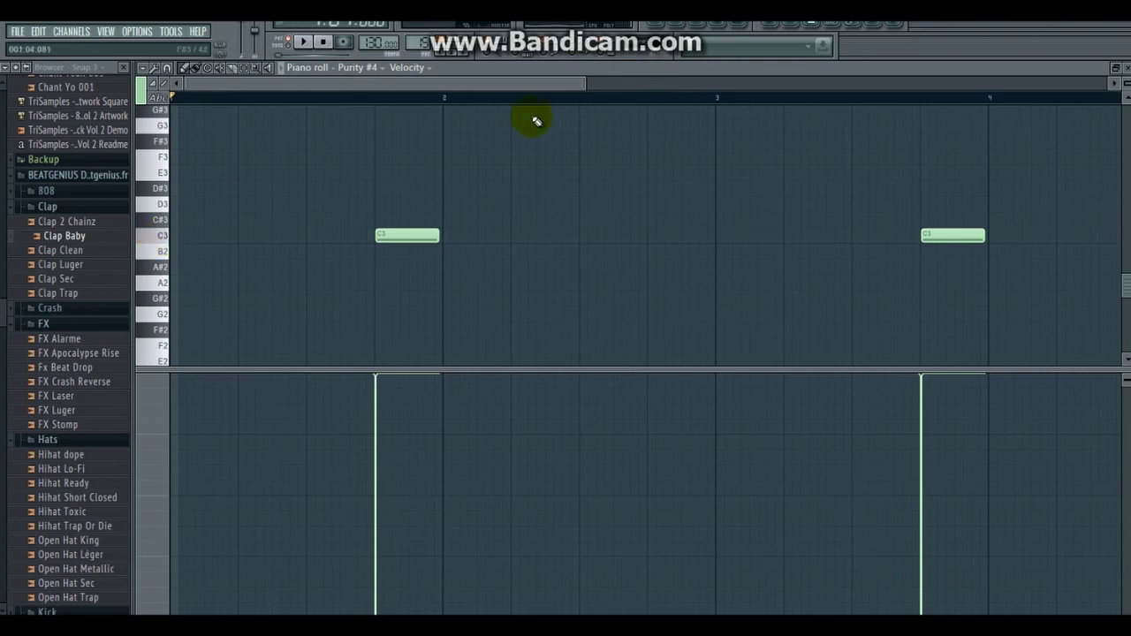
Play the arrangement in the playlist from bar 115 to hear the Bass 2 and Trompette clips together.
left_click(656, 24)
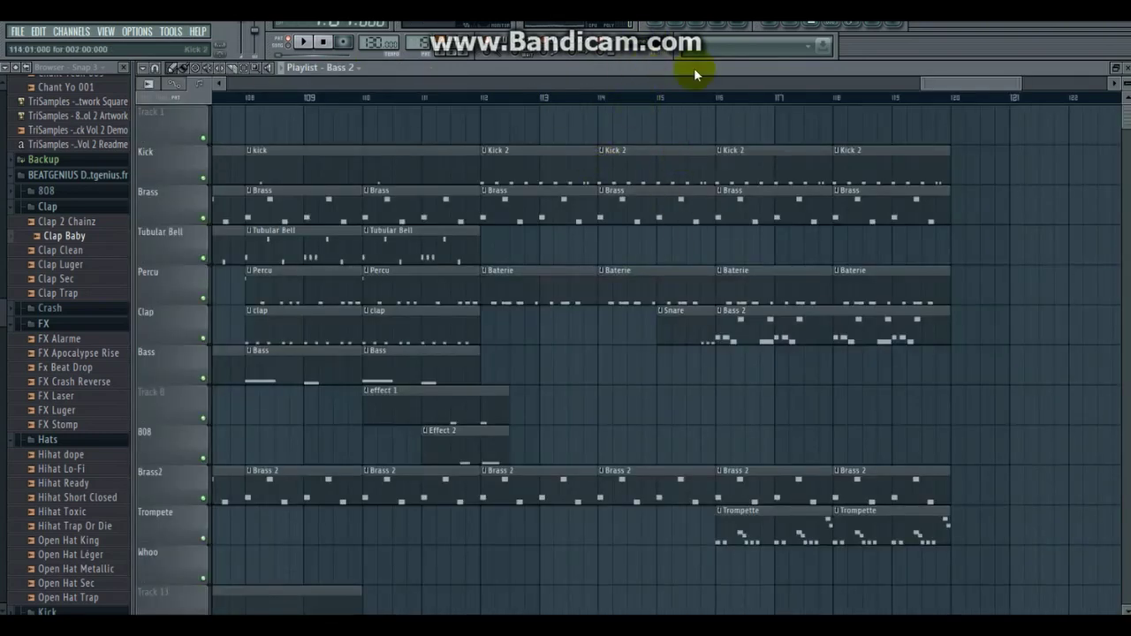
left_click(657, 100)
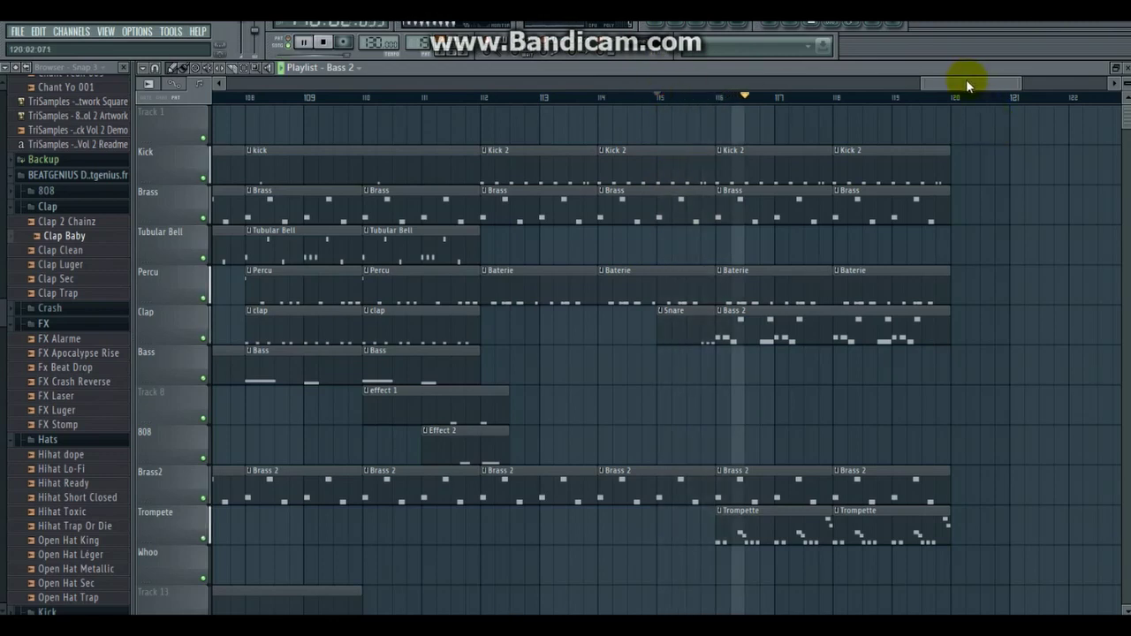
Stop playback, duplicate the Kick 2, Brass, Baterie and Brass 2 clips of bars 116–119 to bar 120, and add Bass 3 there.
left_click_drag(966, 79, 975, 82)
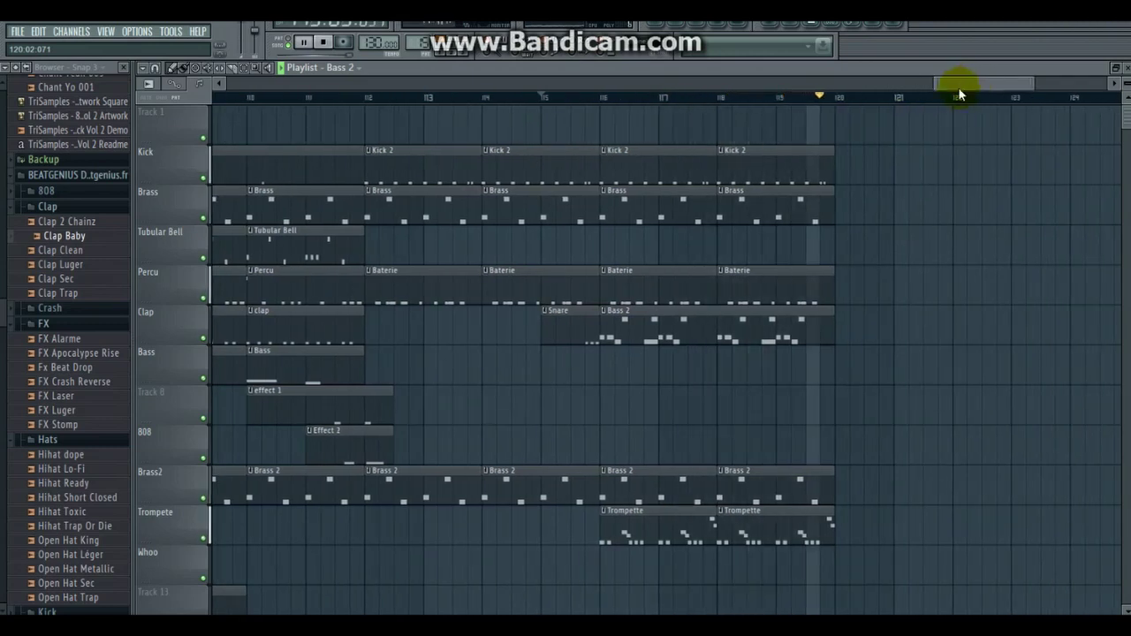
key("space")
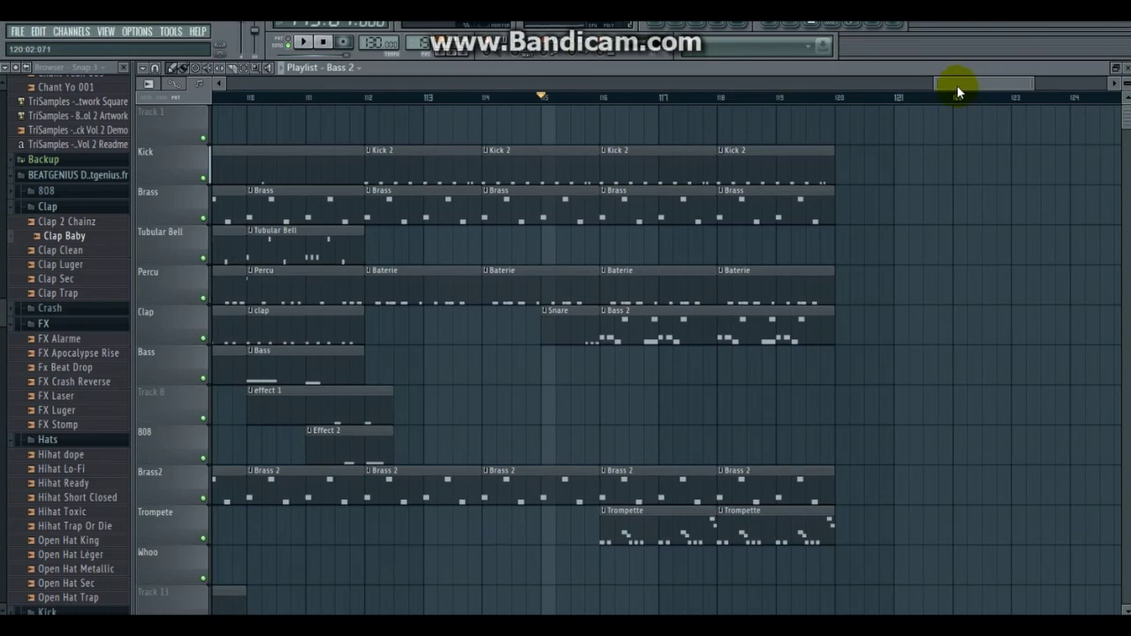
mouse_move(958, 86)
left_mouse_down()
mouse_move(964, 105)
mouse_move(953, 88)
left_mouse_up()
left_click(244, 71)
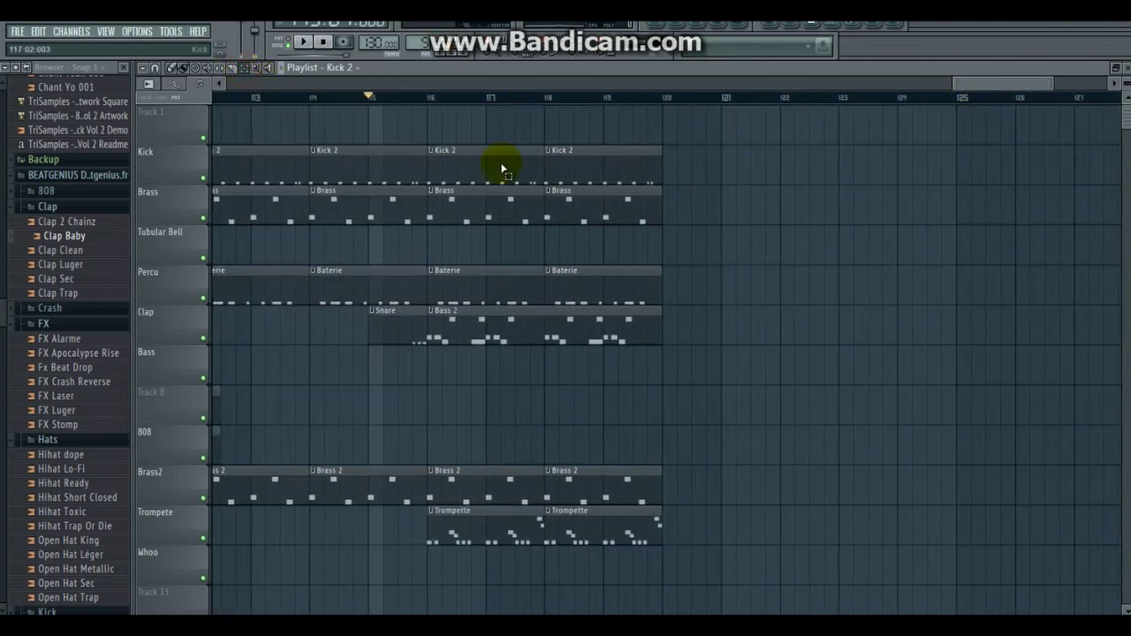
left_click_drag(468, 166, 644, 281)
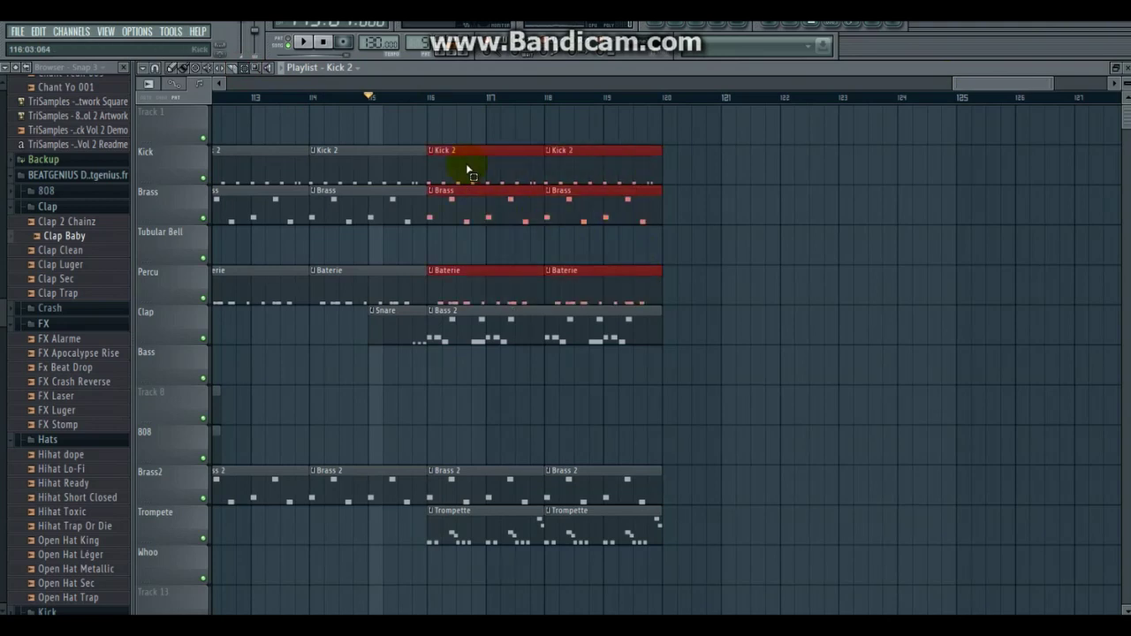
left_click(143, 68)
mouse_move(176, 83)
left_click(376, 138)
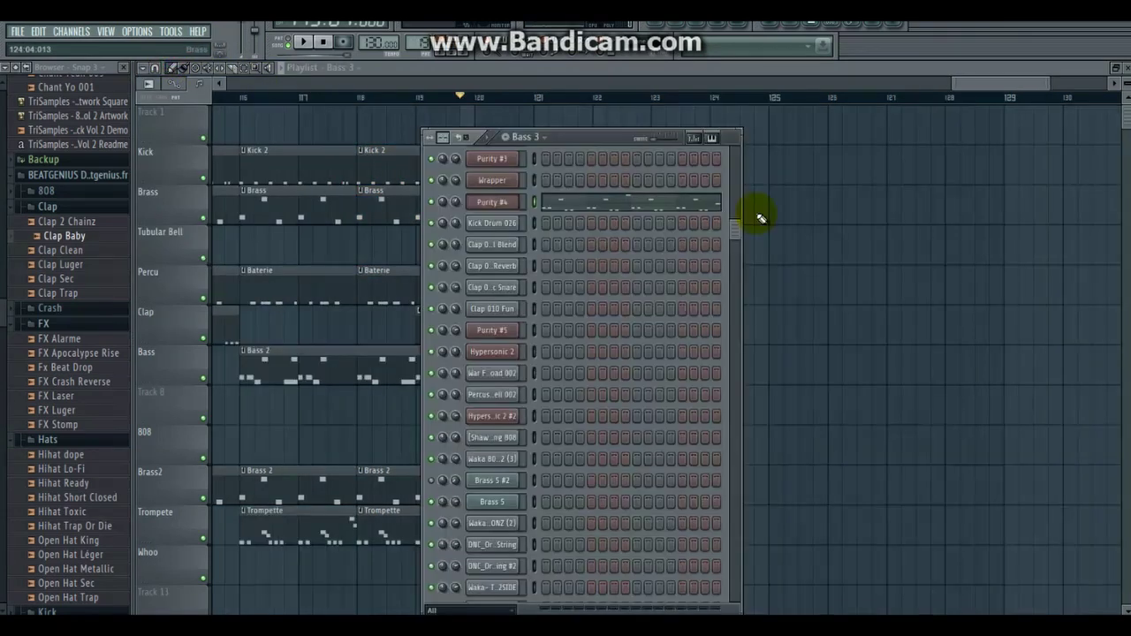
Examine the Purity #4 instrument's Bass Guitar preset and its notes in the Bass 3 pattern.
left_click_drag(731, 216, 725, 145)
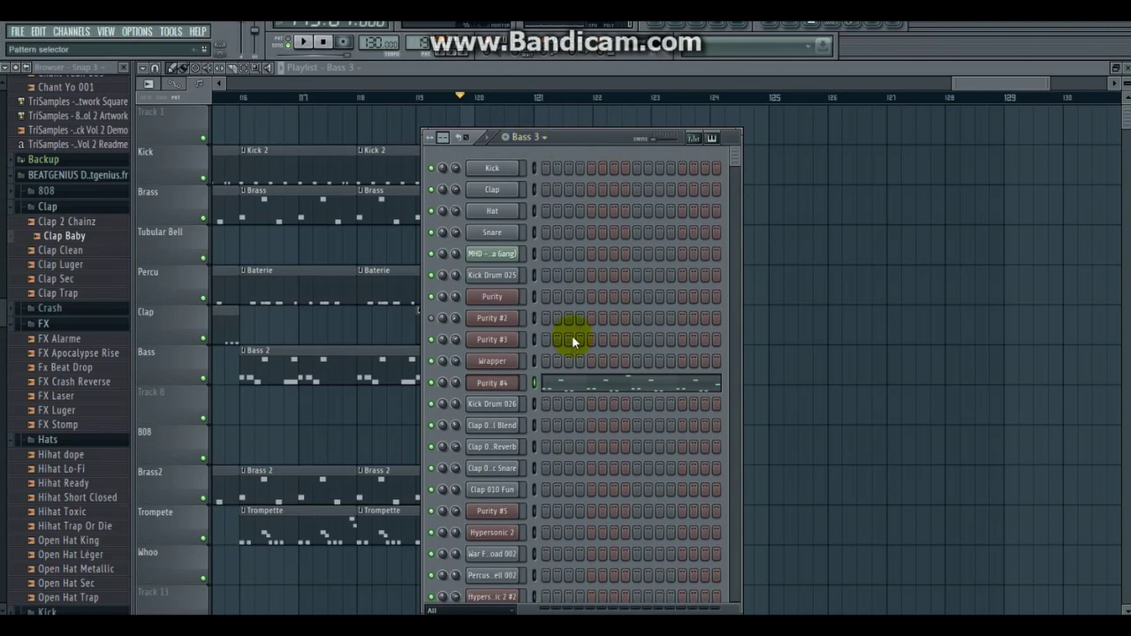
left_click(505, 386)
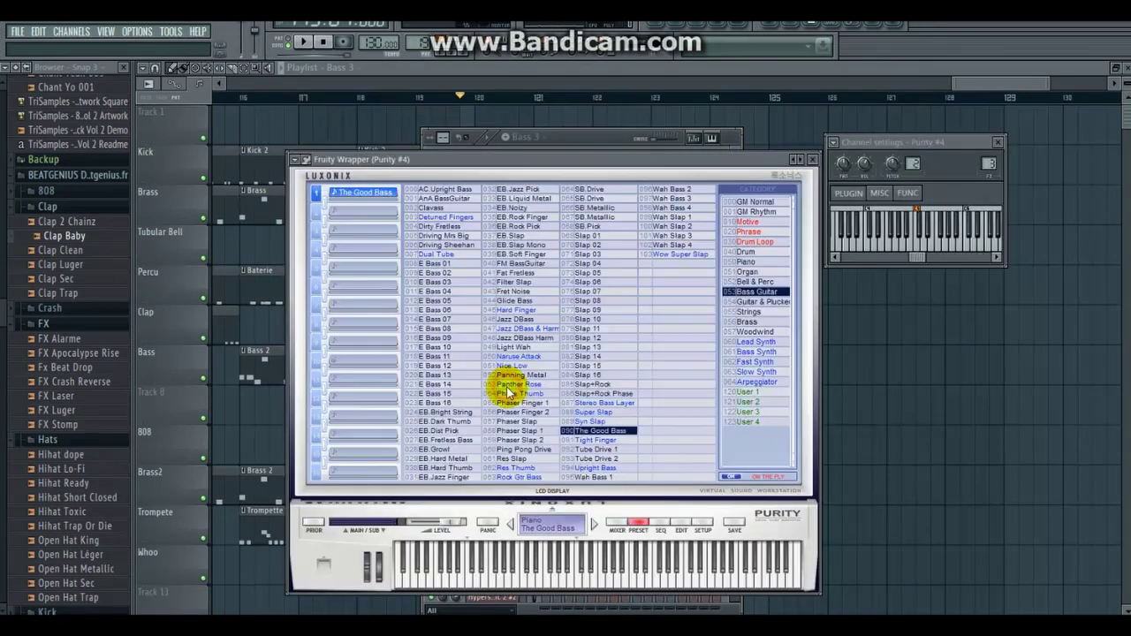
left_click(597, 144)
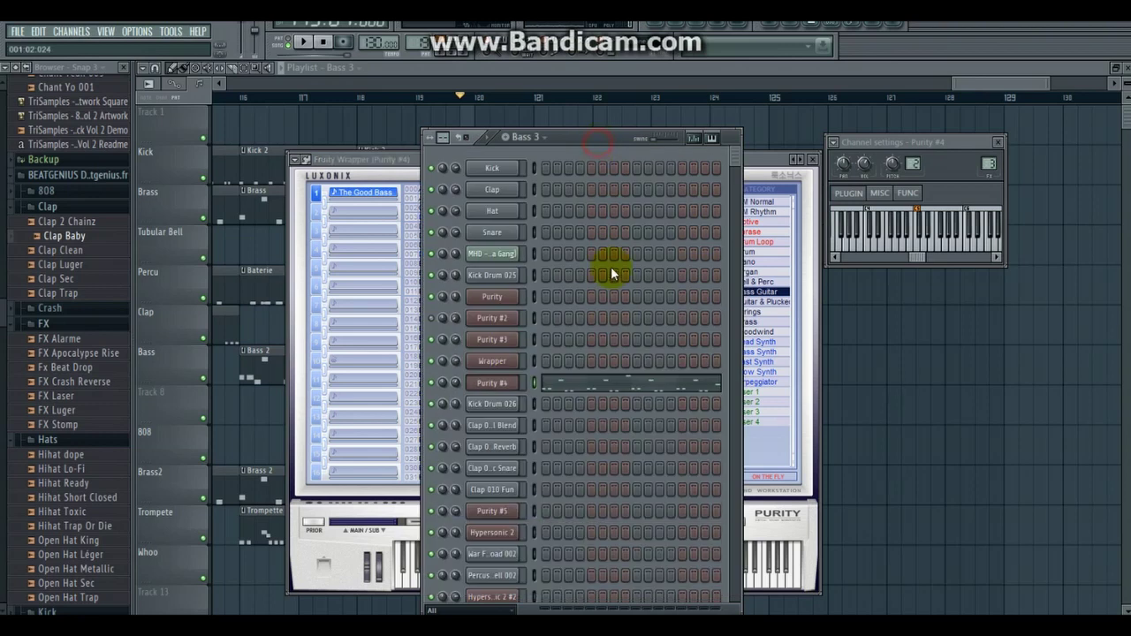
left_click(630, 390)
left_click_drag(282, 83, 547, 82)
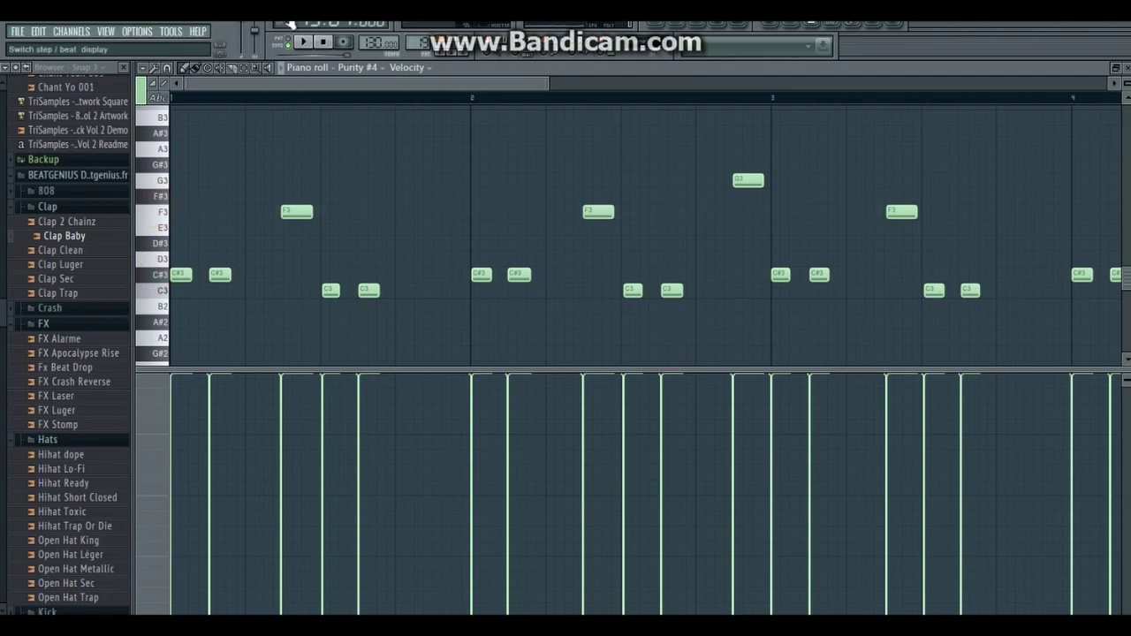
Play the Bass 3 pattern alone and follow the Purity #4 notes across its bars in the piano roll.
left_click(302, 42)
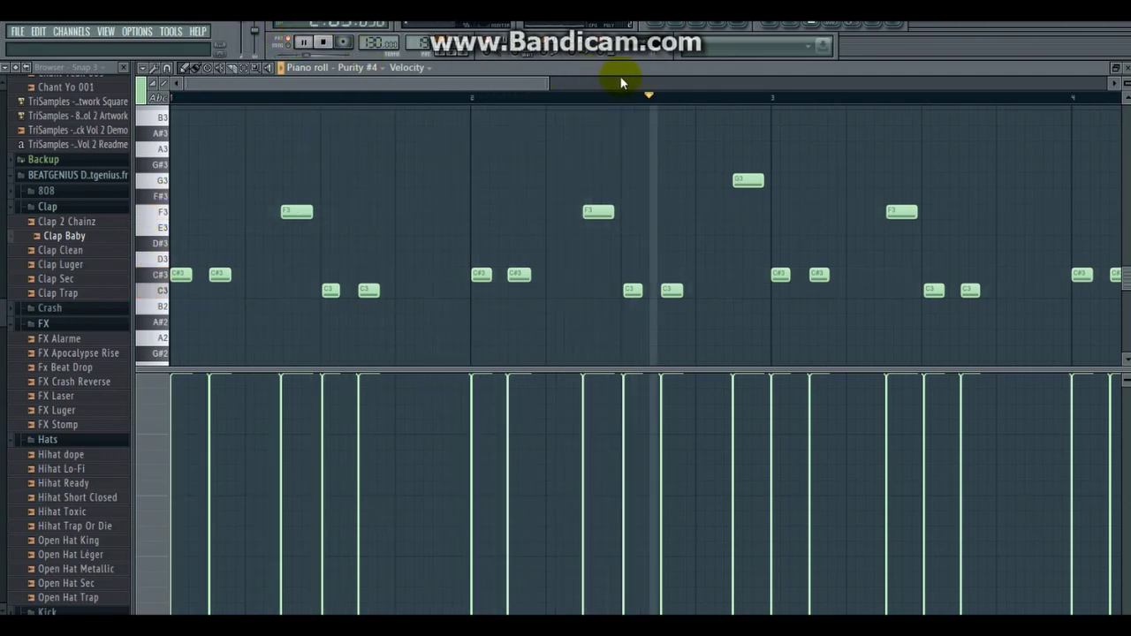
left_click(517, 87)
left_click_drag(516, 87, 767, 94)
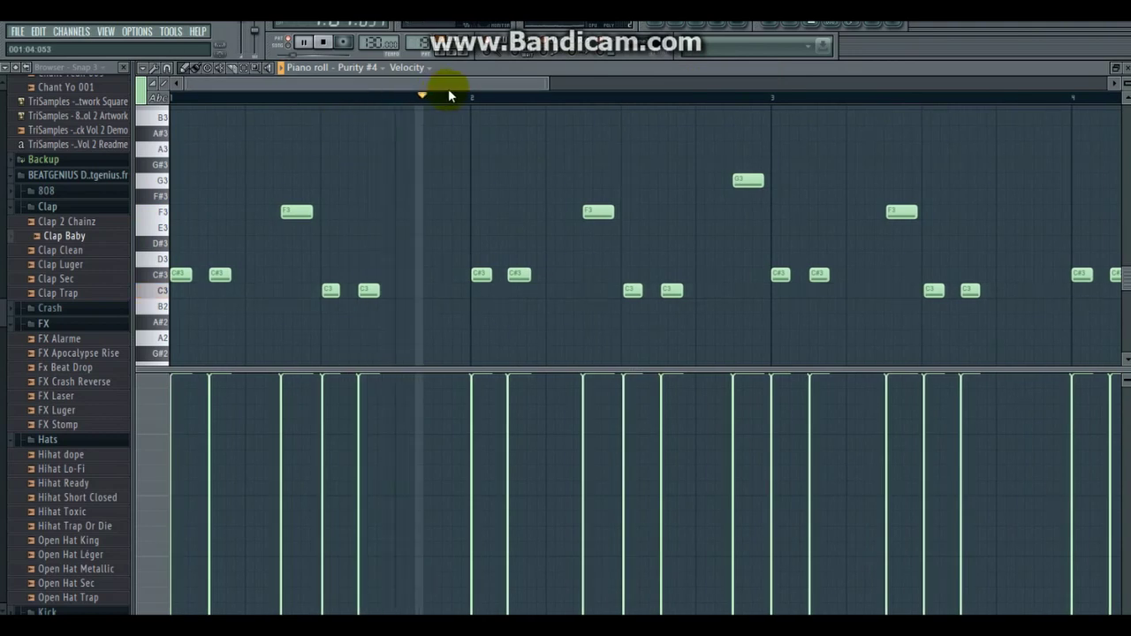
left_click(483, 88)
left_click_drag(483, 88, 661, 81)
left_click(674, 28)
Extend the Baterie and Bass 3 clips through bar 127 and play the arrangement from bar 120 while viewing the Bass 3 channels.
key("F5")
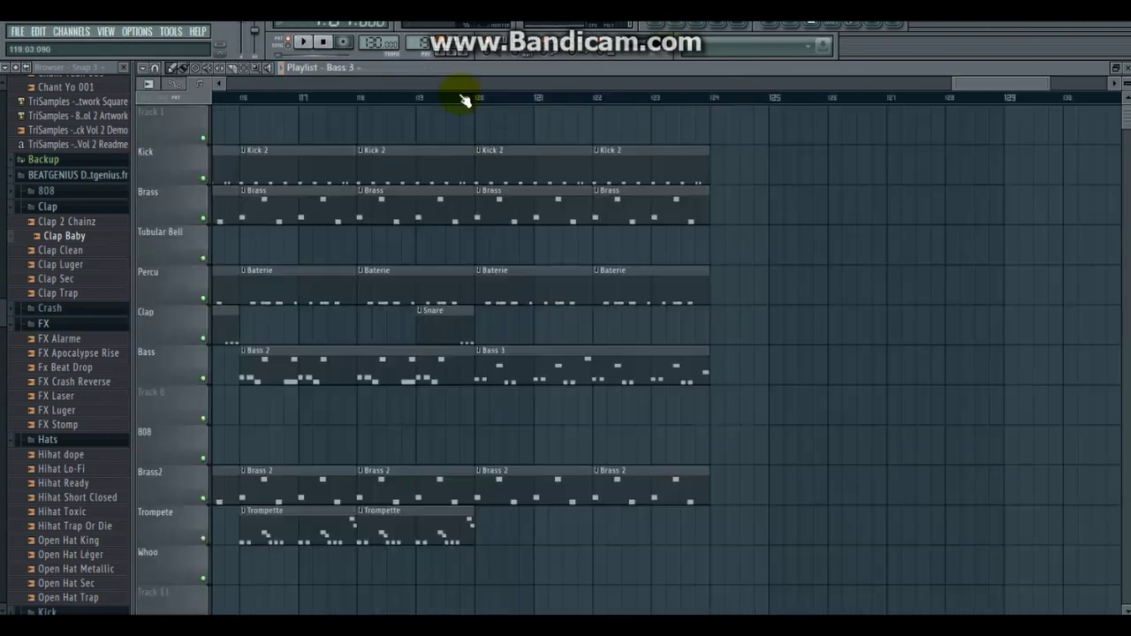
left_click(359, 98)
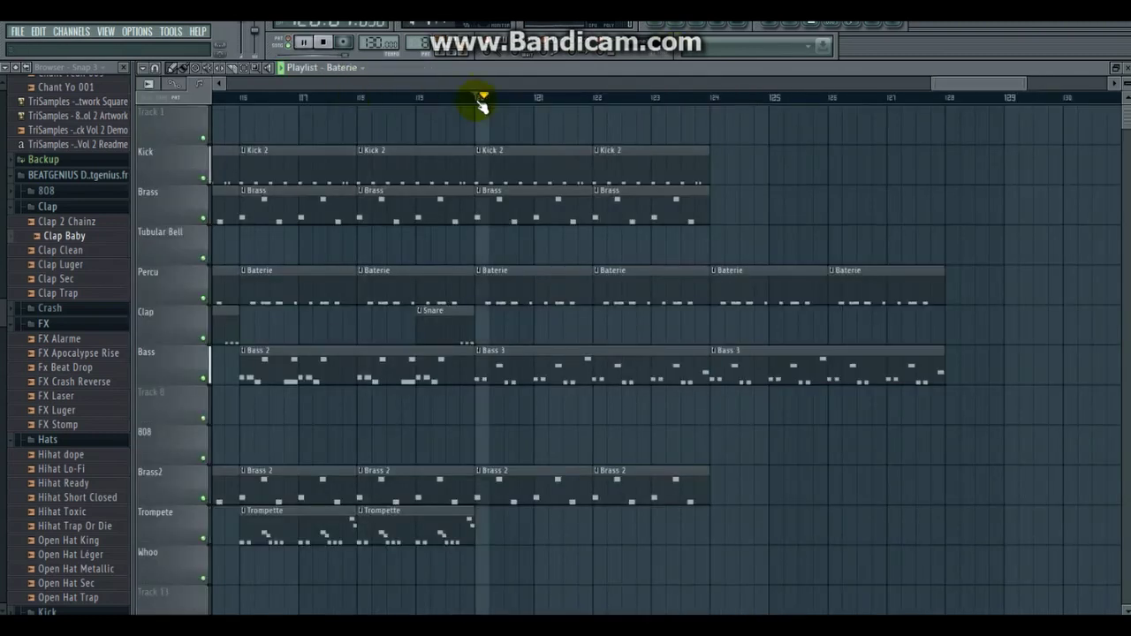
left_click(685, 29)
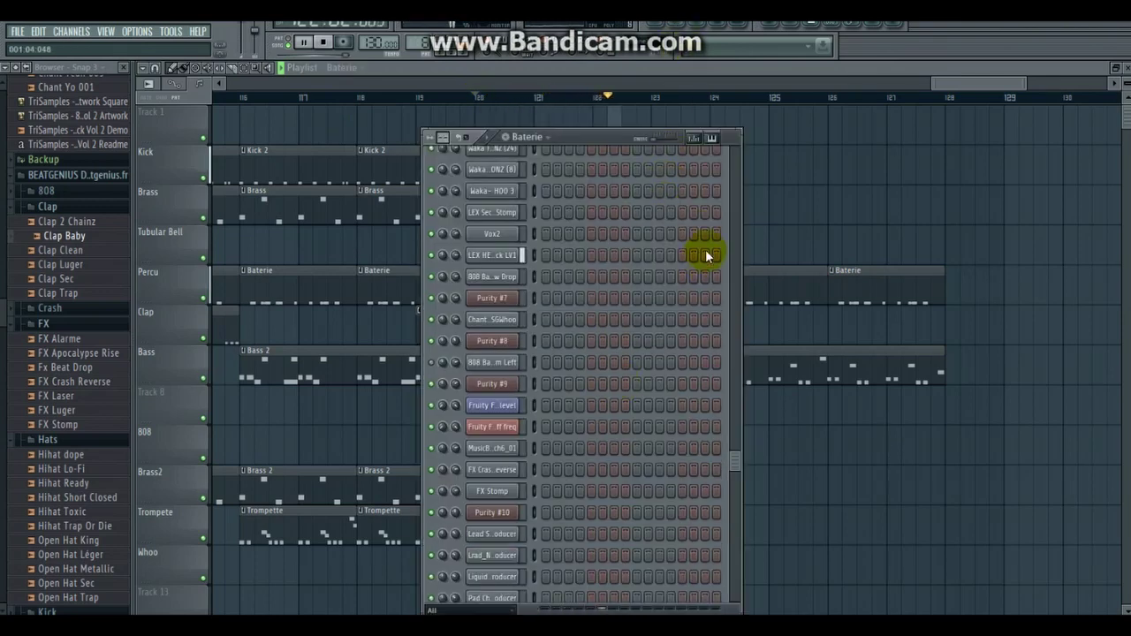
left_click(783, 354)
left_click(687, 22)
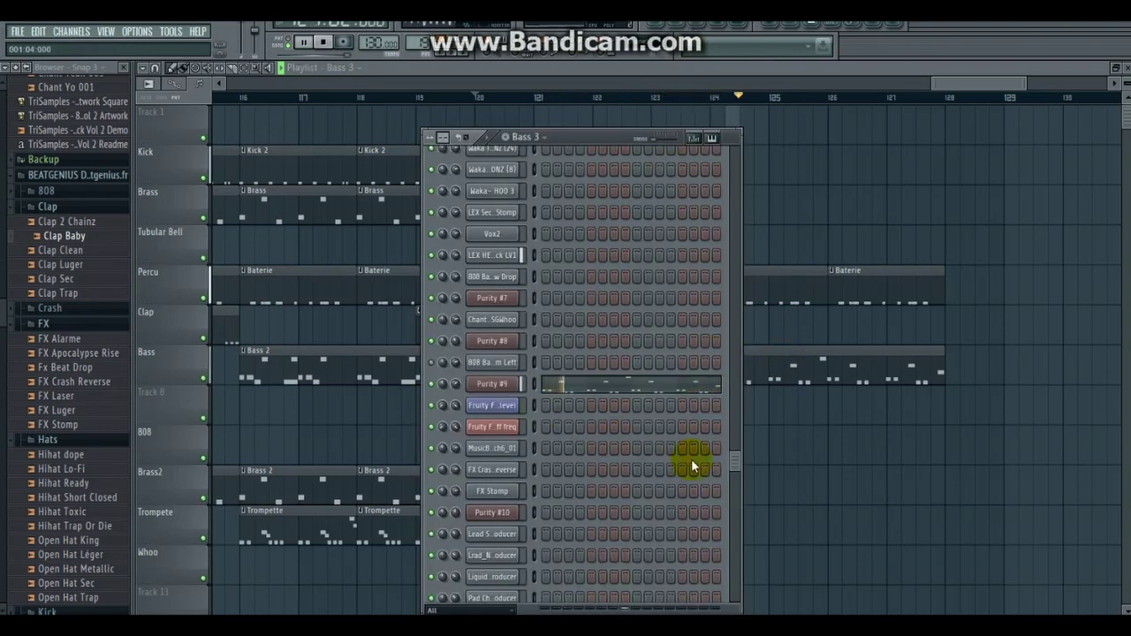
Continue the Kick 2, Brass, Baterie and Brass 2 clips through bar 133 with only the kick in bars 128–129, and select Bass4.
left_click(729, 477)
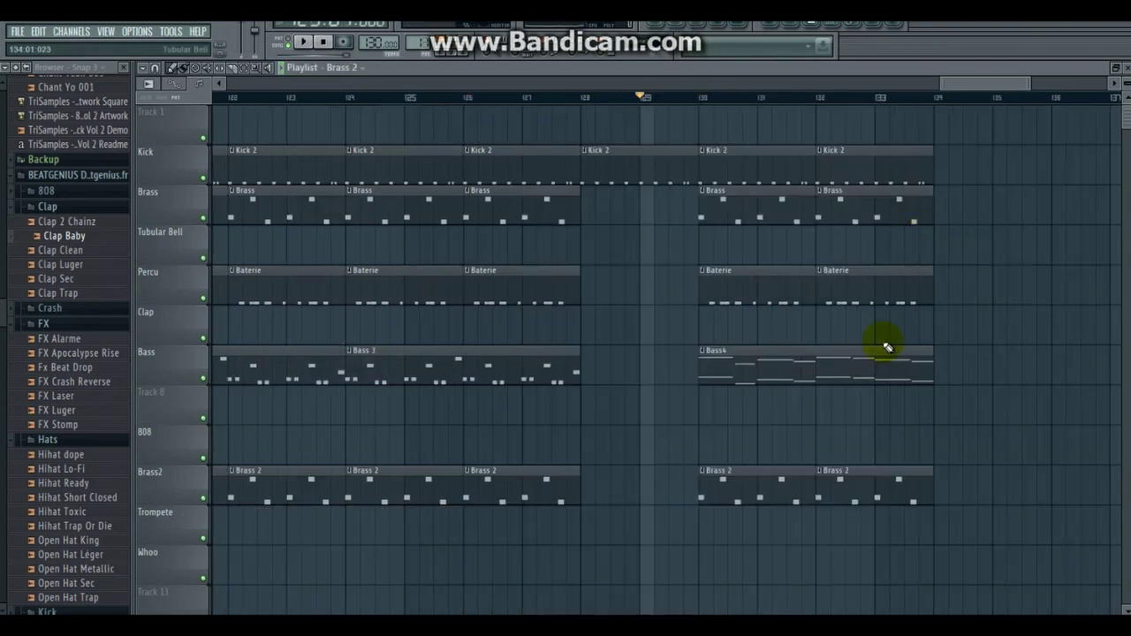
left_click(829, 354)
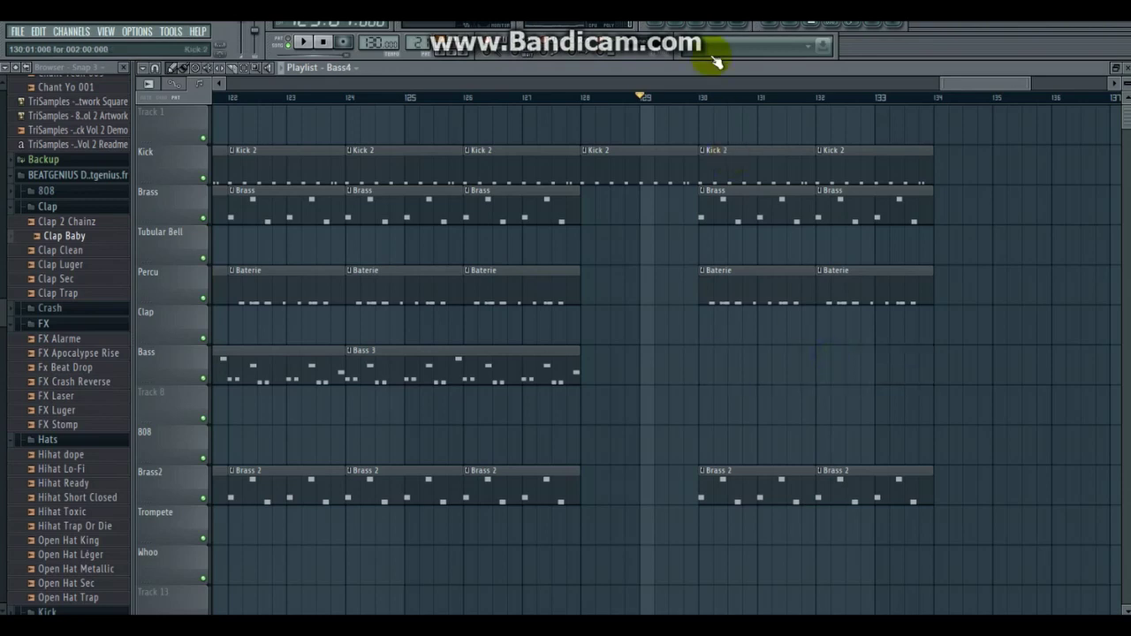
Examine the Purity #9 instrument's Bass Synth preset and its notes in the Bass4 pattern.
left_click(685, 33)
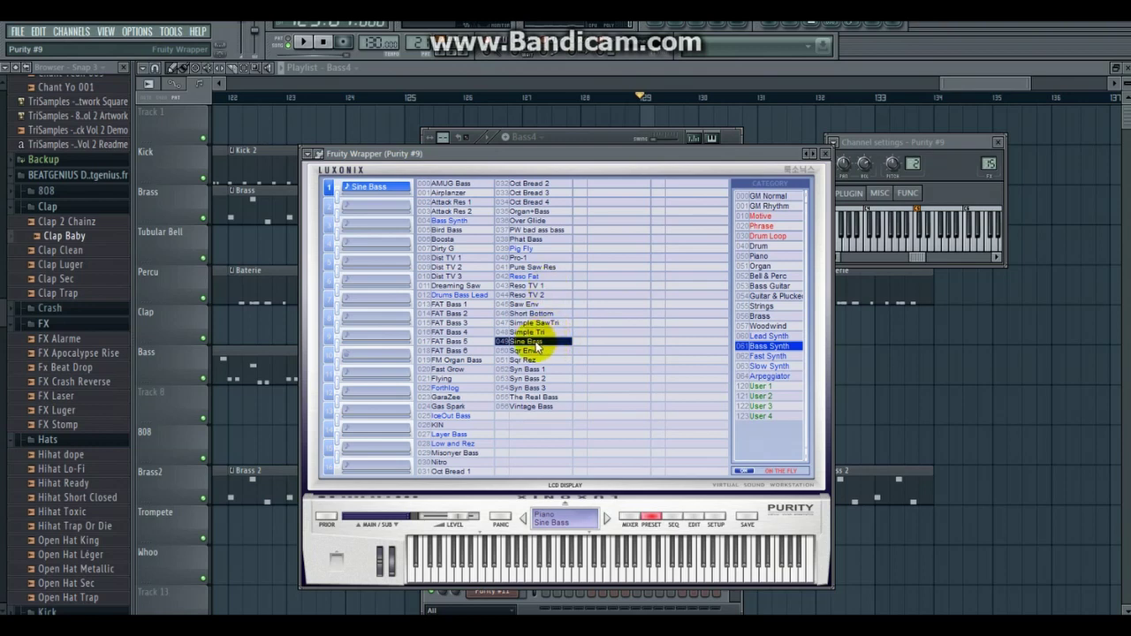
left_click(570, 140)
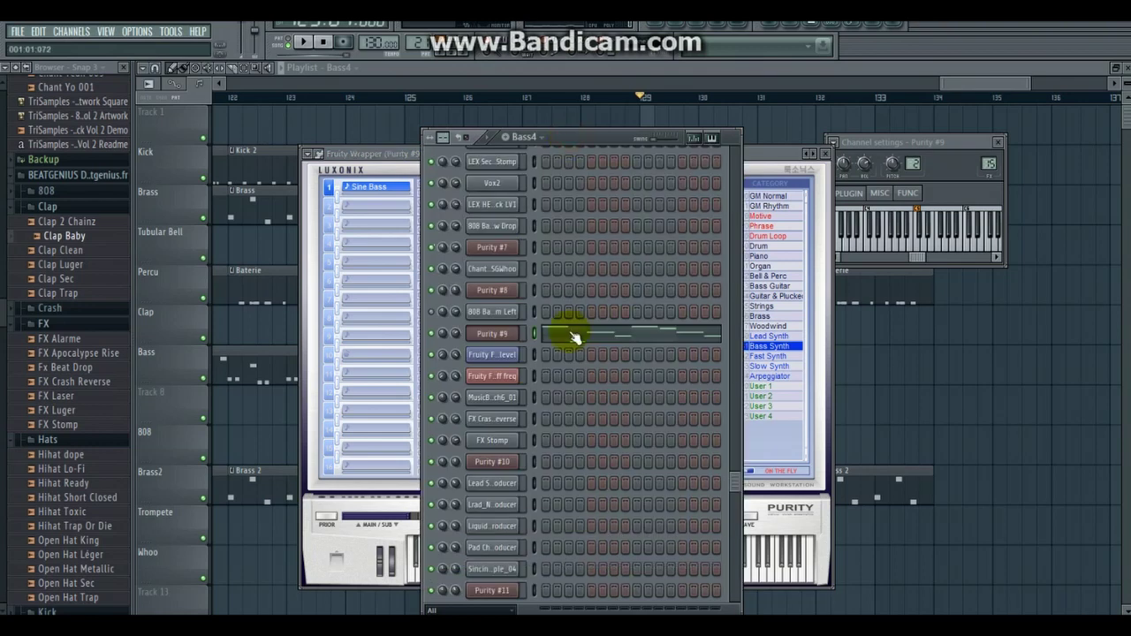
scroll(674, 404, "up", 3)
left_click(671, 405)
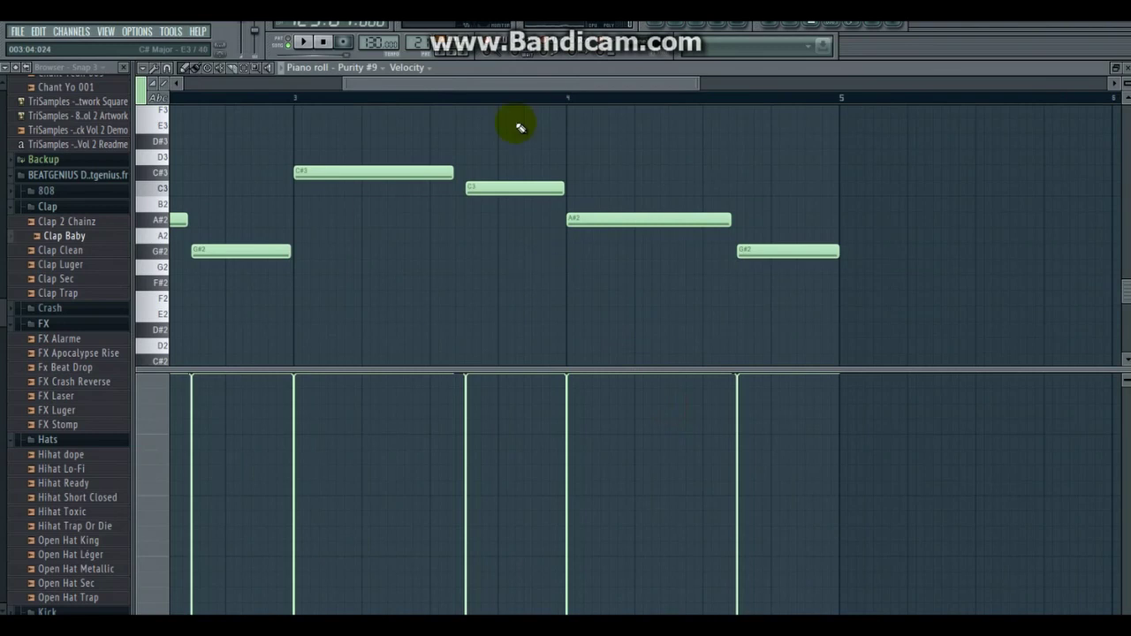
Play the Bass4 pattern alone and follow the Purity #9 notes through all four bars in the piano roll.
left_click_drag(494, 86, 210, 78)
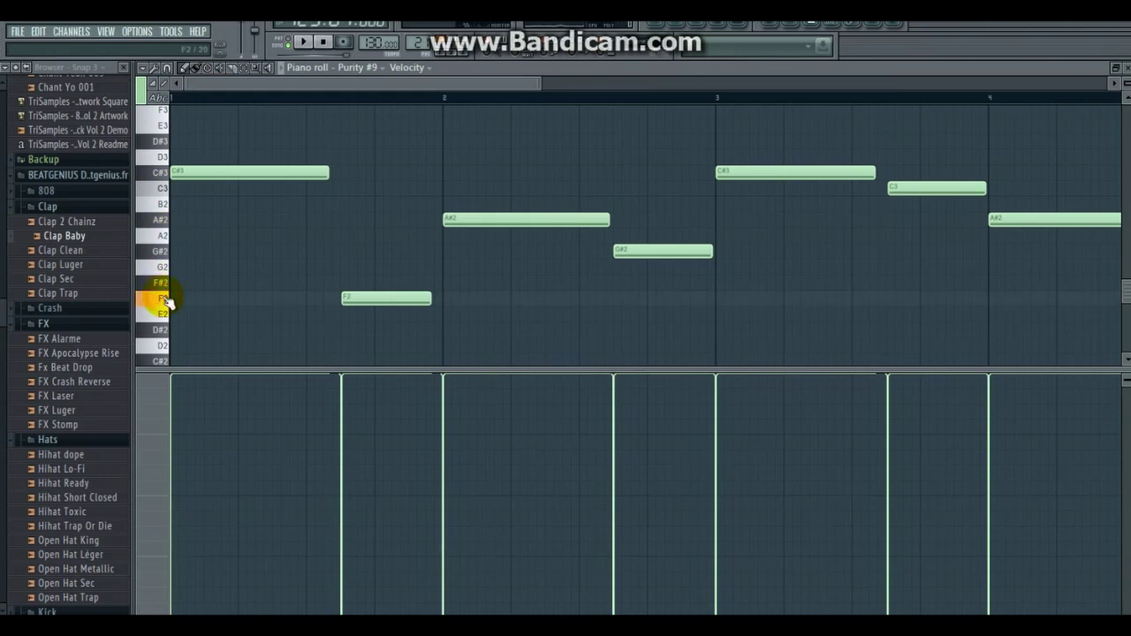
left_click(160, 227)
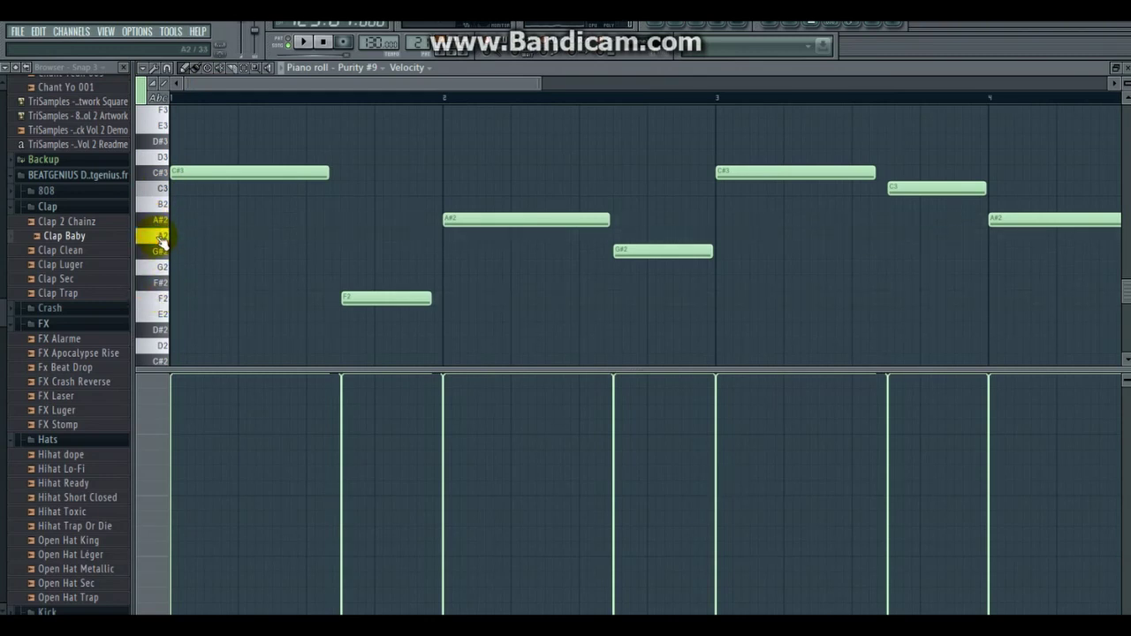
left_click(305, 43)
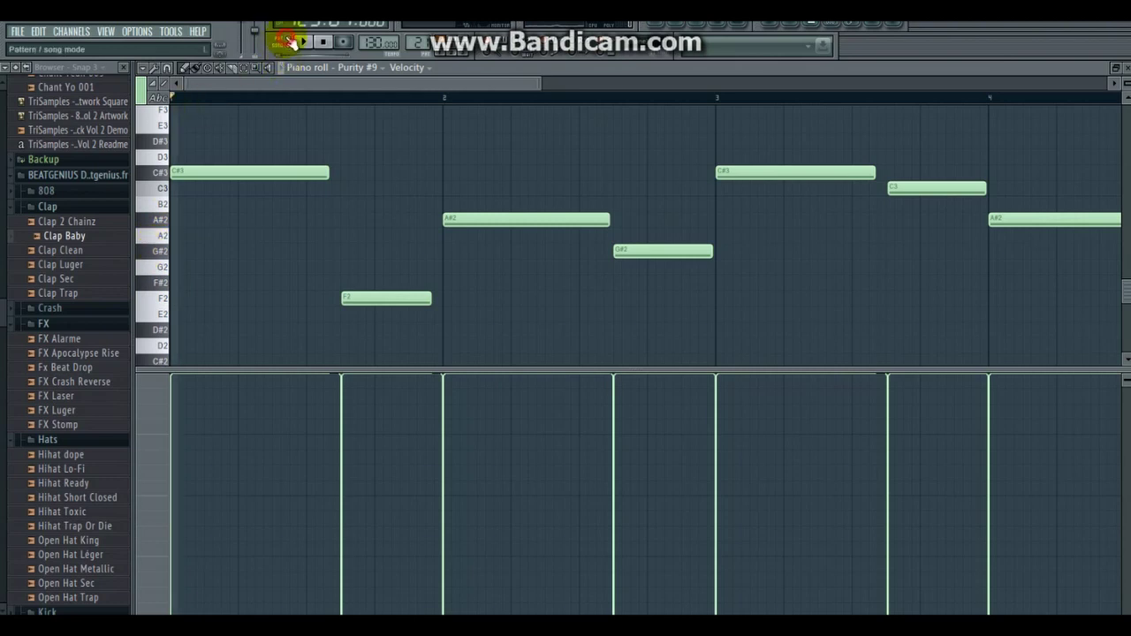
left_click_drag(540, 83, 661, 87)
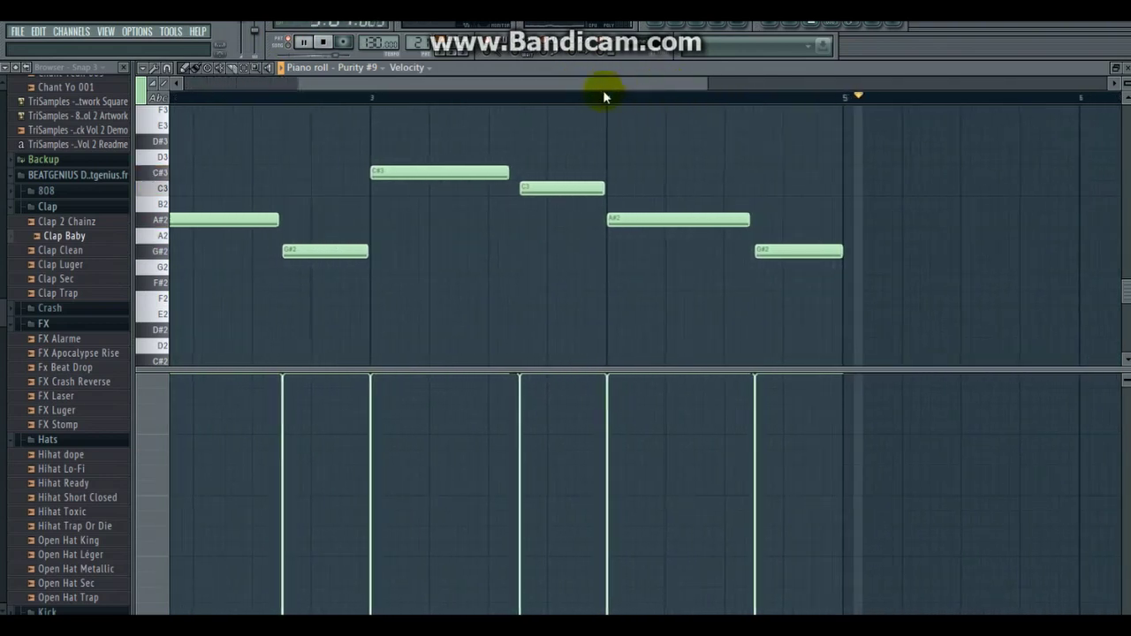
key("space")
Review the Purity #12 instrument's Bass Guitar preset and clear its notes in the Bass4 pattern.
key("F6")
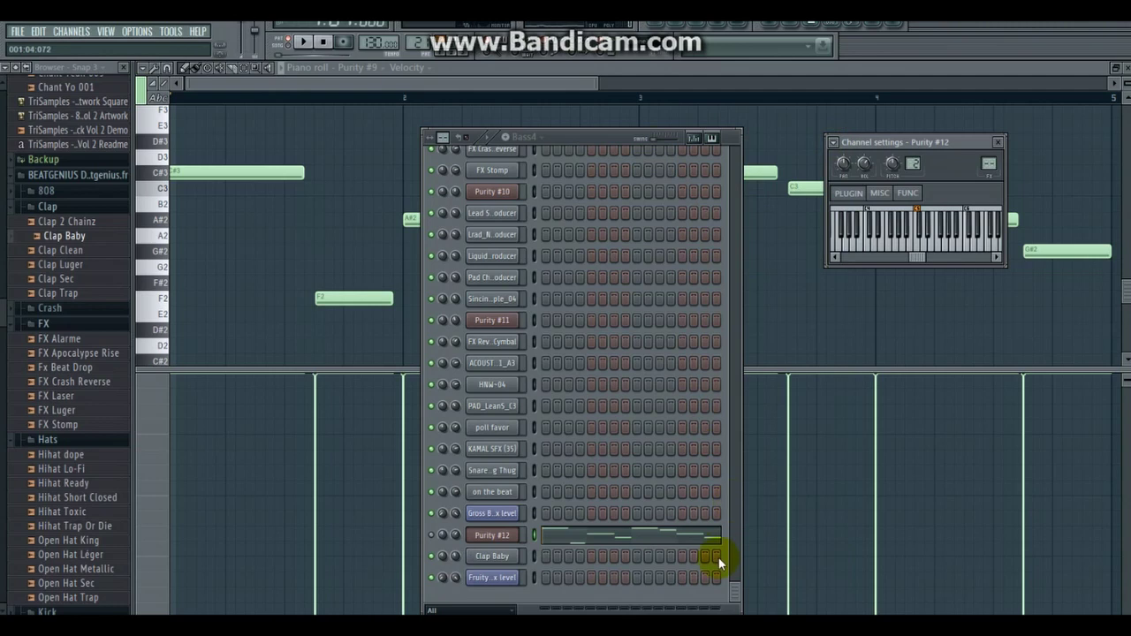
left_click(516, 535)
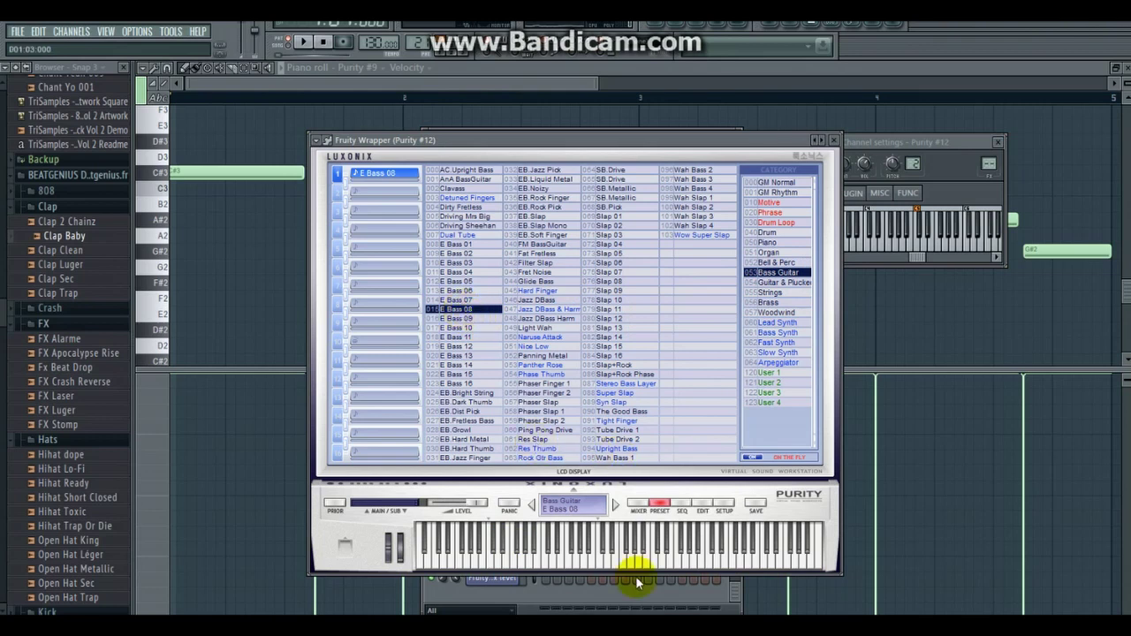
left_click(690, 23)
left_click(526, 535)
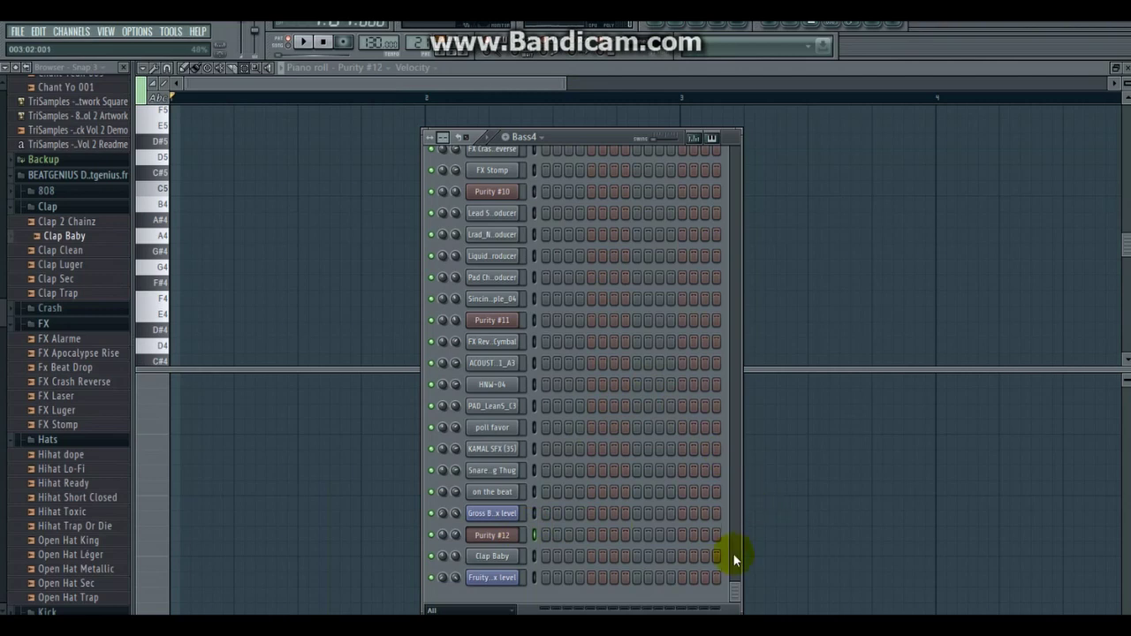
left_click(503, 539)
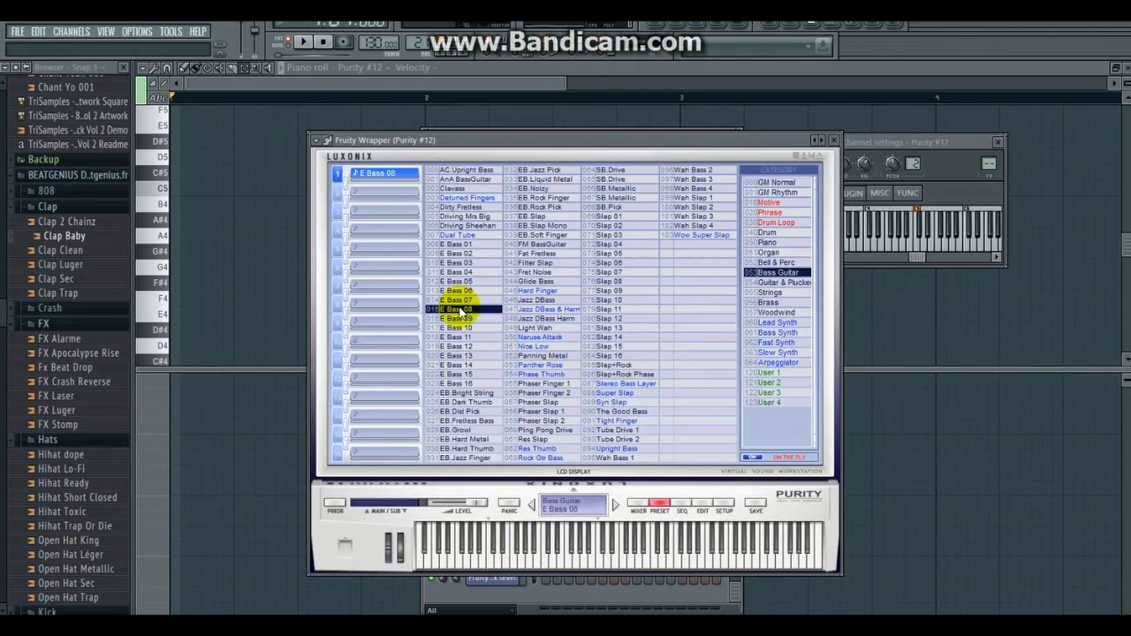
left_click(834, 140)
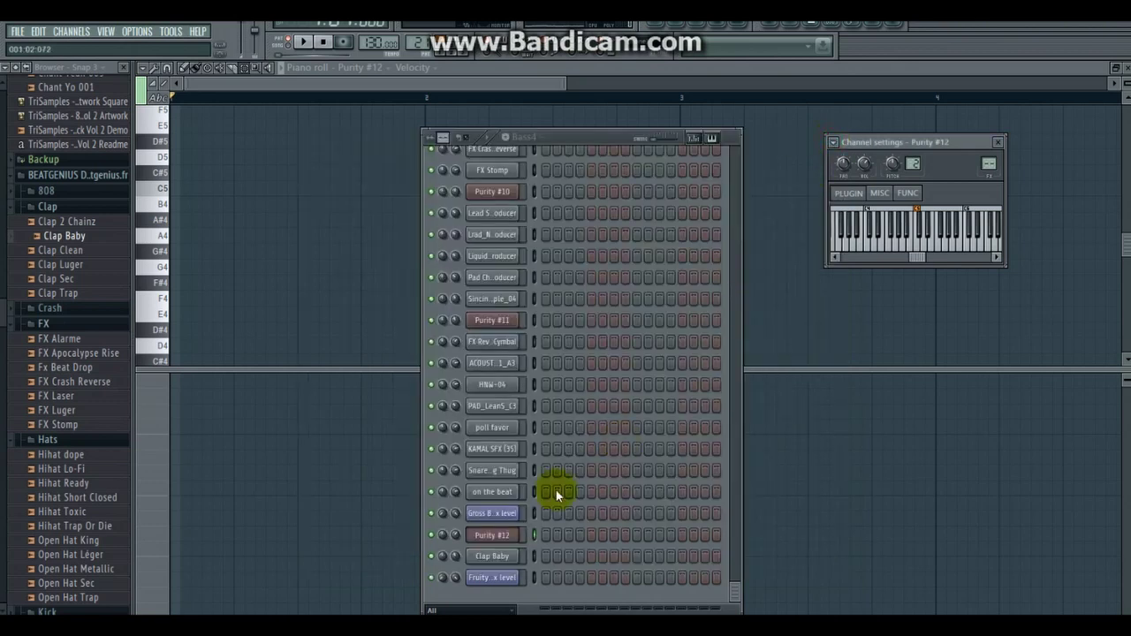
Paste the copied bass notes into the Purity #12 piano roll of the Bass4 pattern.
right_click(501, 535)
left_click(566, 376)
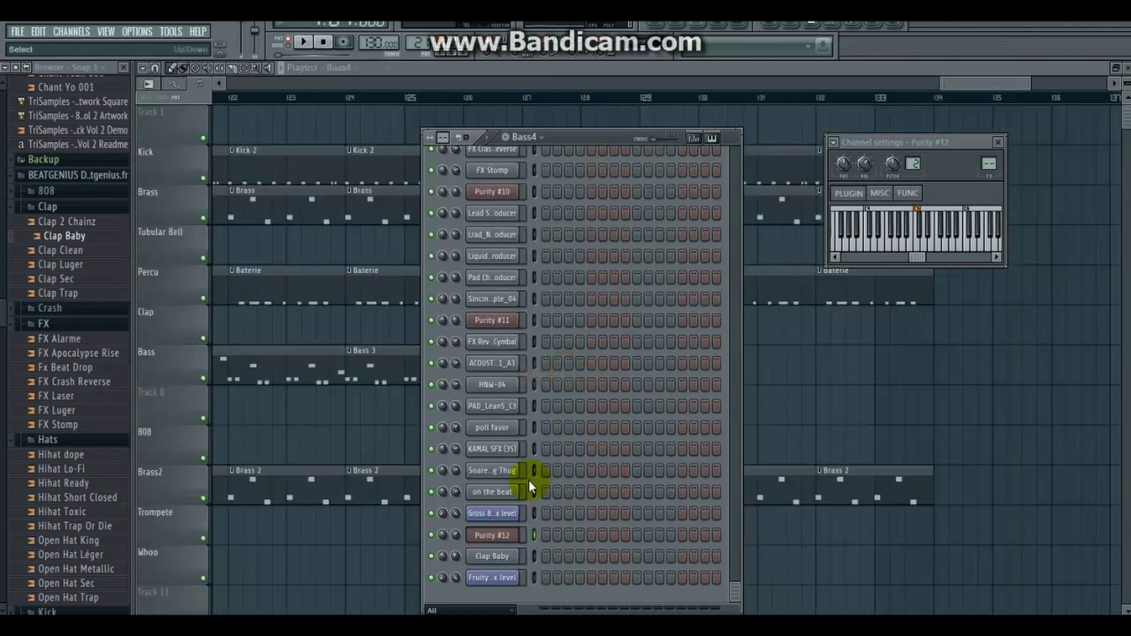
right_click(505, 533)
left_click(548, 378)
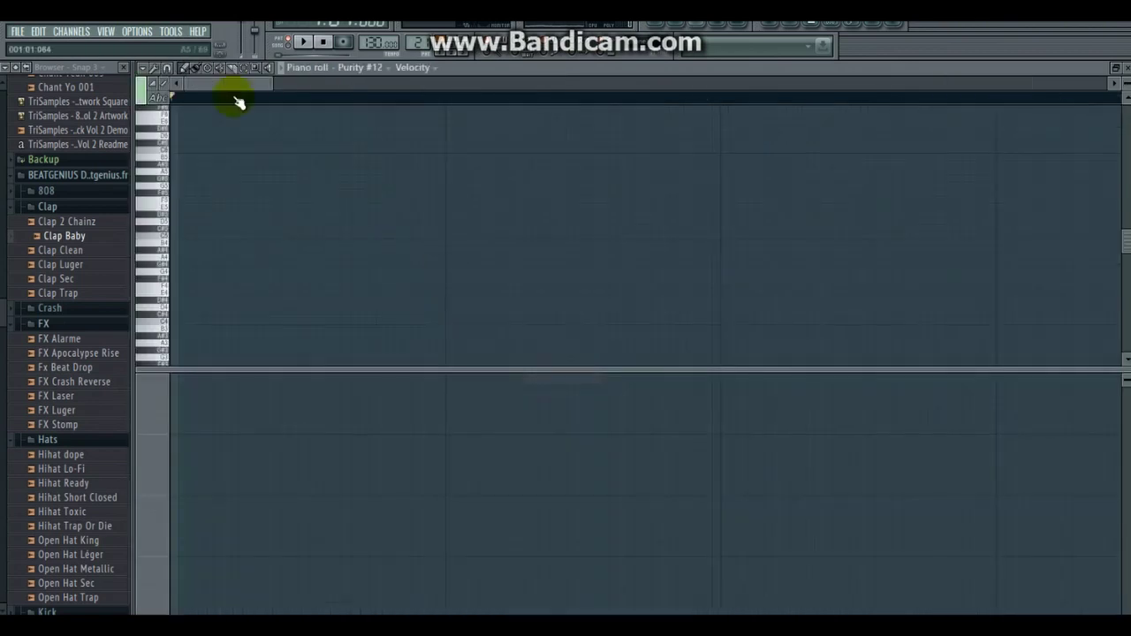
left_click(148, 69)
mouse_move(160, 101)
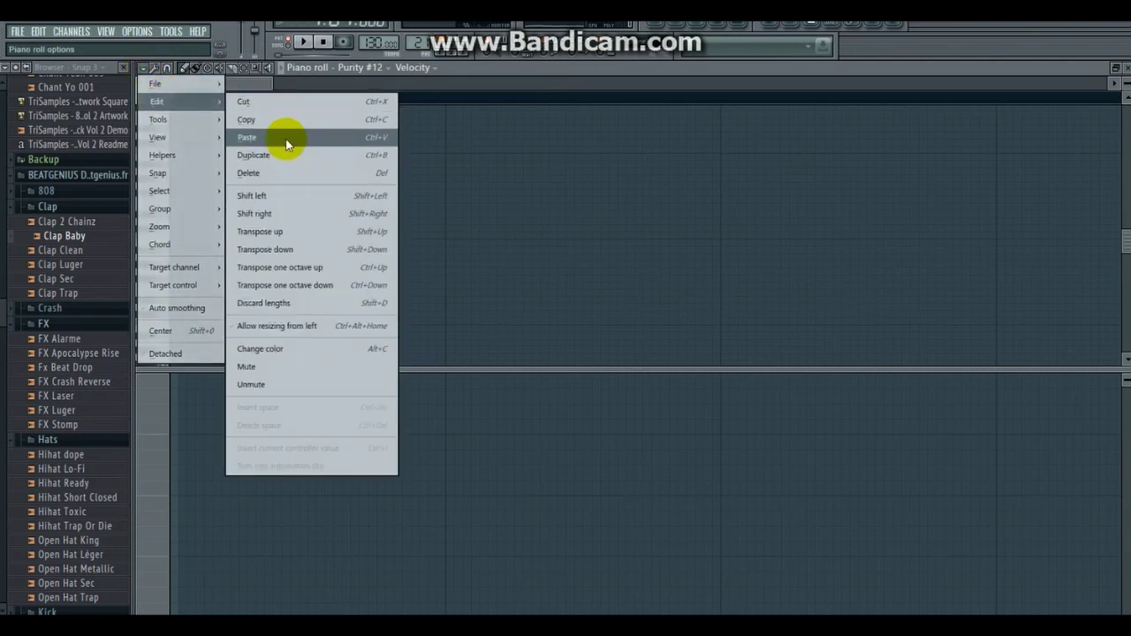
left_click(286, 141)
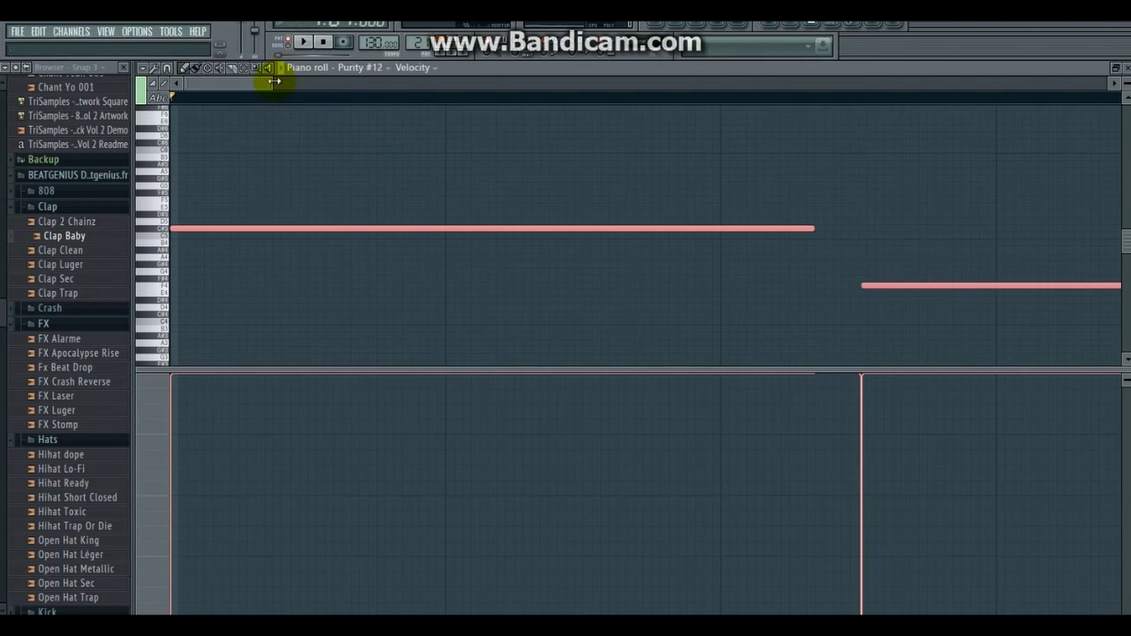
left_click_drag(274, 81, 588, 111)
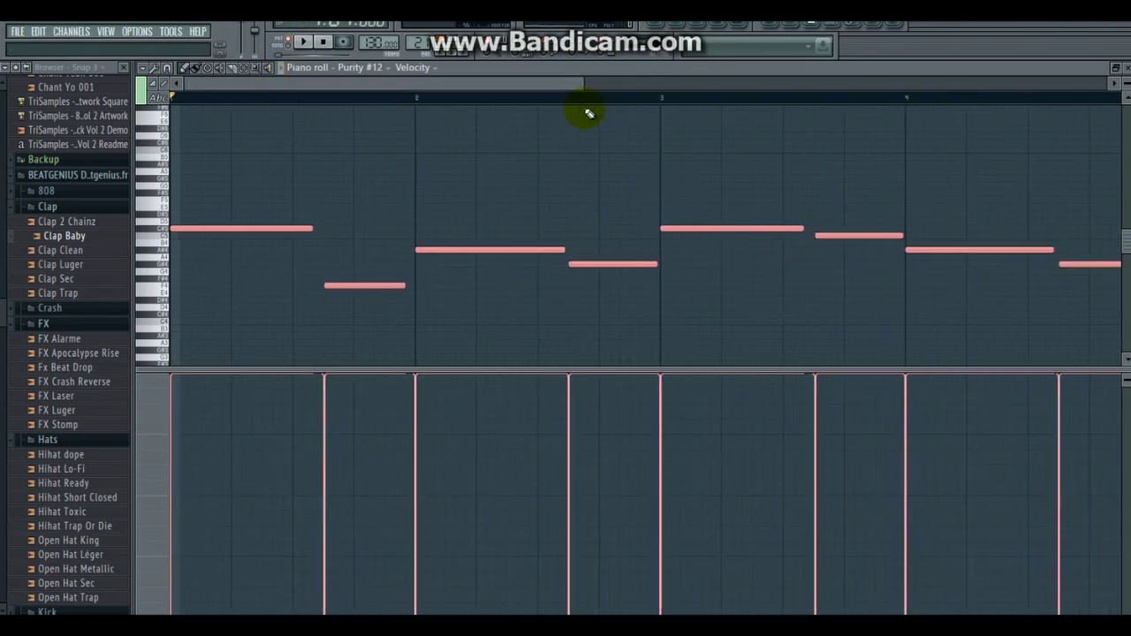
Play the Bass4 pattern and set the Purity #12 channel volume to about 50%.
left_click(302, 43)
left_click(715, 28)
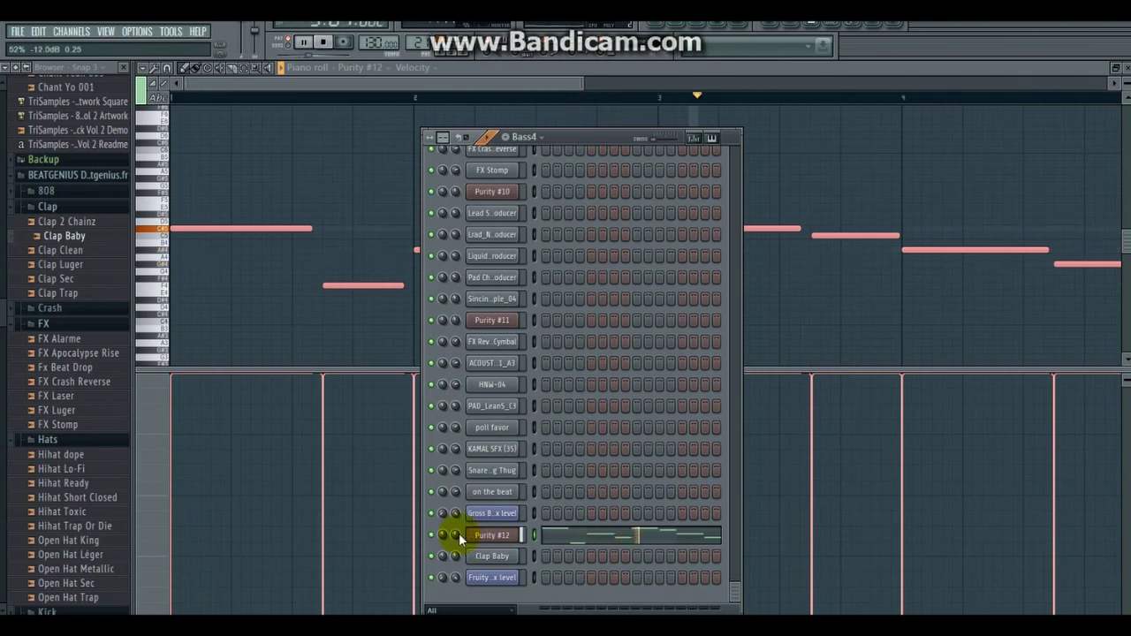
key("space")
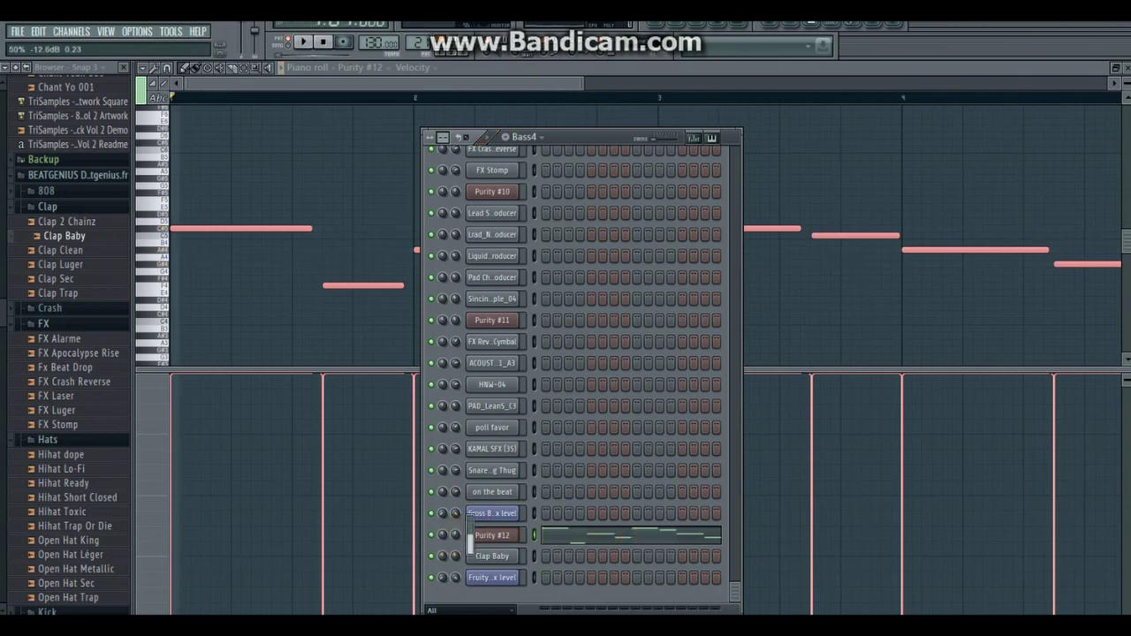
key("space")
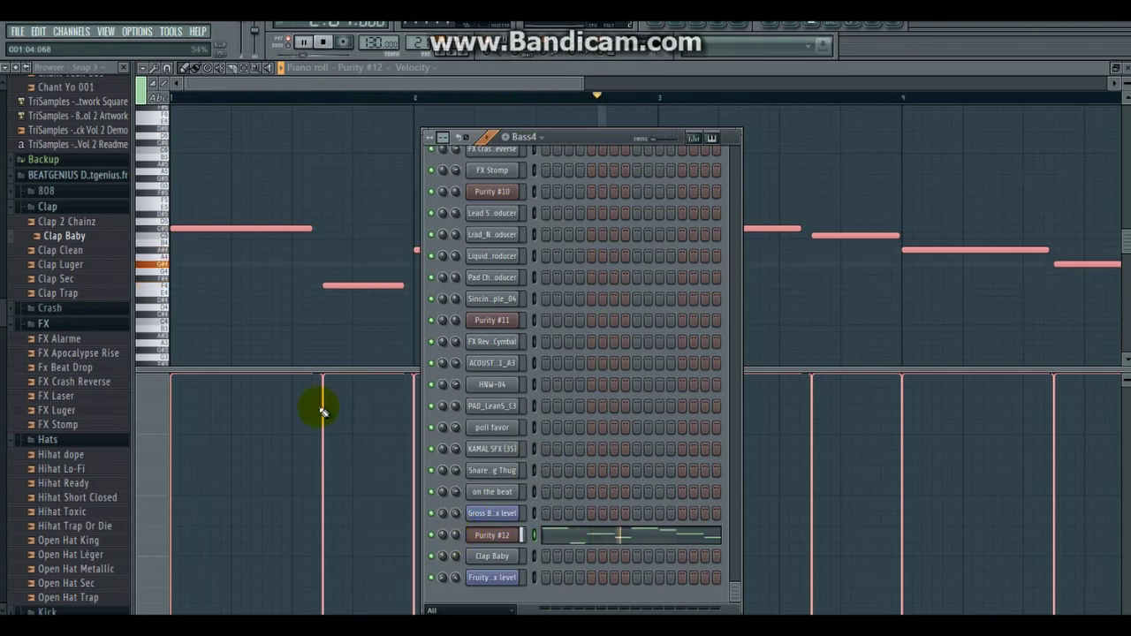
key("space")
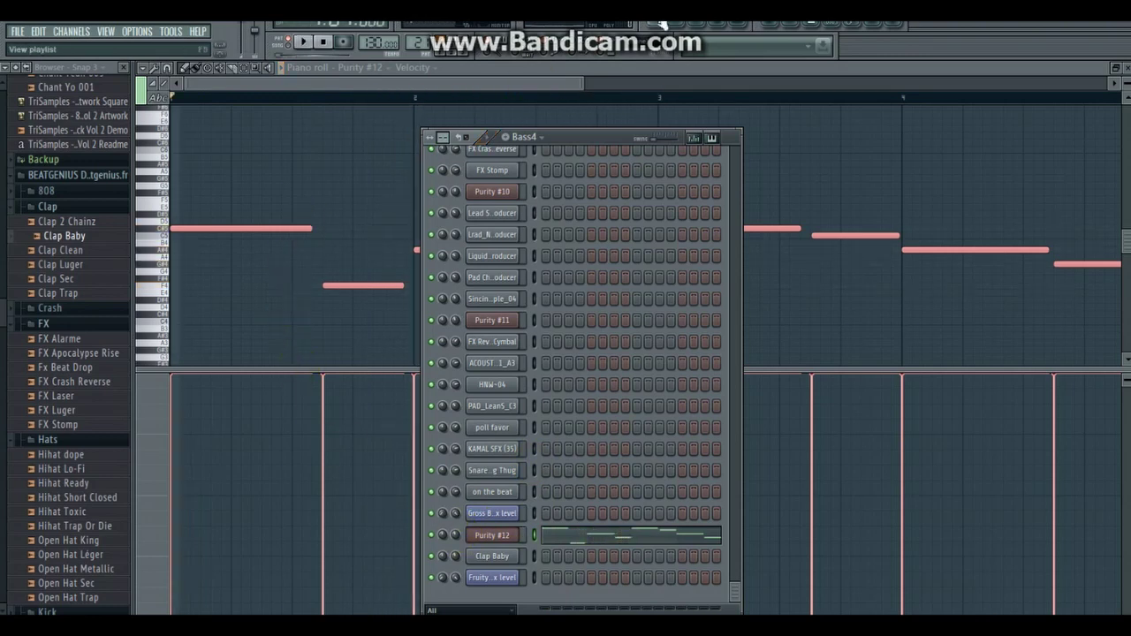
Place a Bass4 clip on the Bass track at bar 130 and play the arrangement from bar 129.
left_click(659, 21)
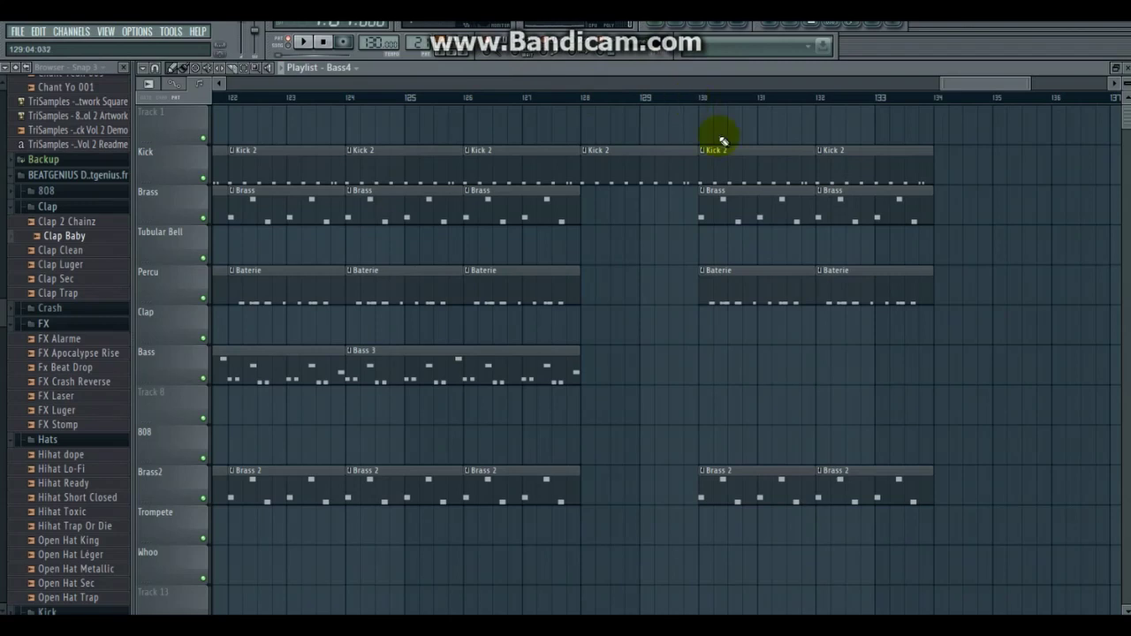
left_click(707, 378)
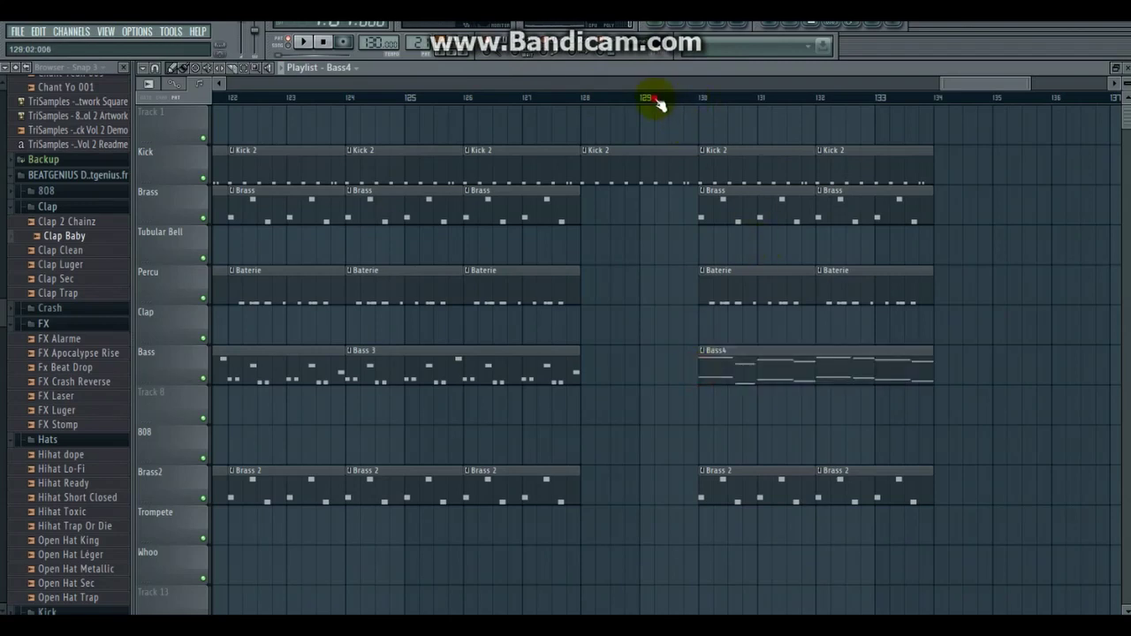
left_click(658, 99)
key("space")
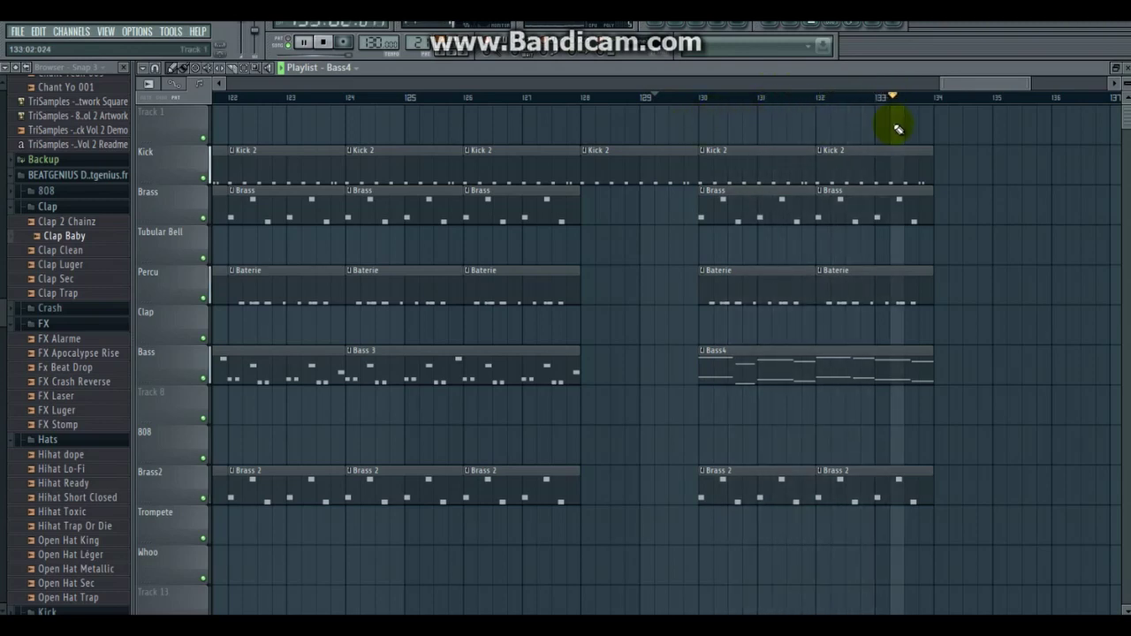
left_click_drag(1013, 80, 1023, 79)
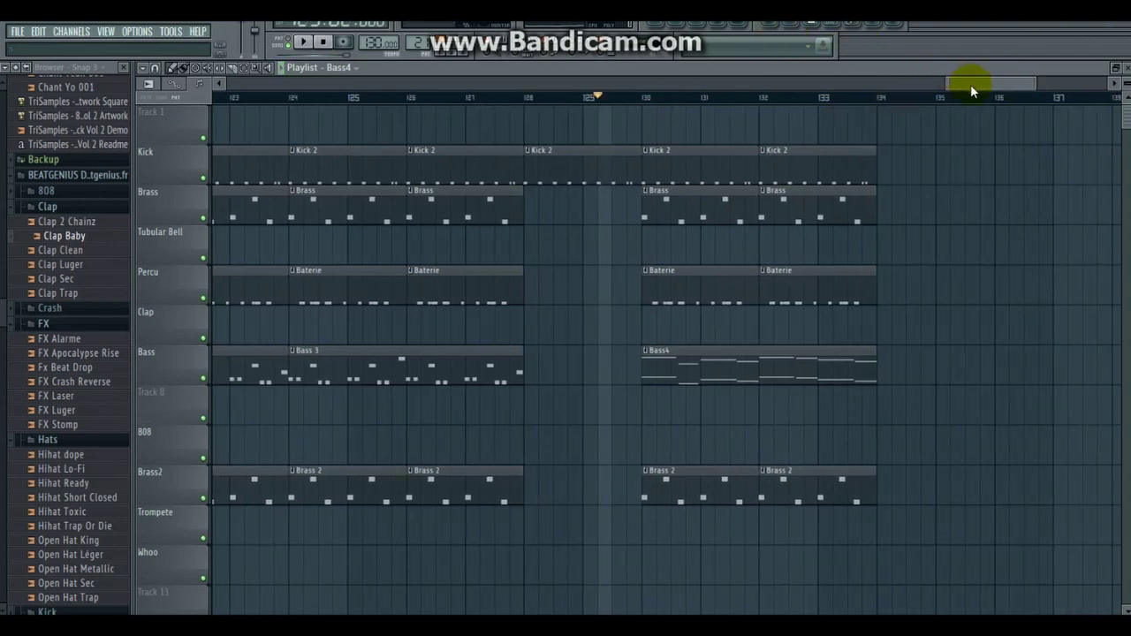
Check the Master track's effects and play the arrangement from bar 60 to examine the Bass4 clips and the automation on Tracks 18 and 19.
left_click(738, 24)
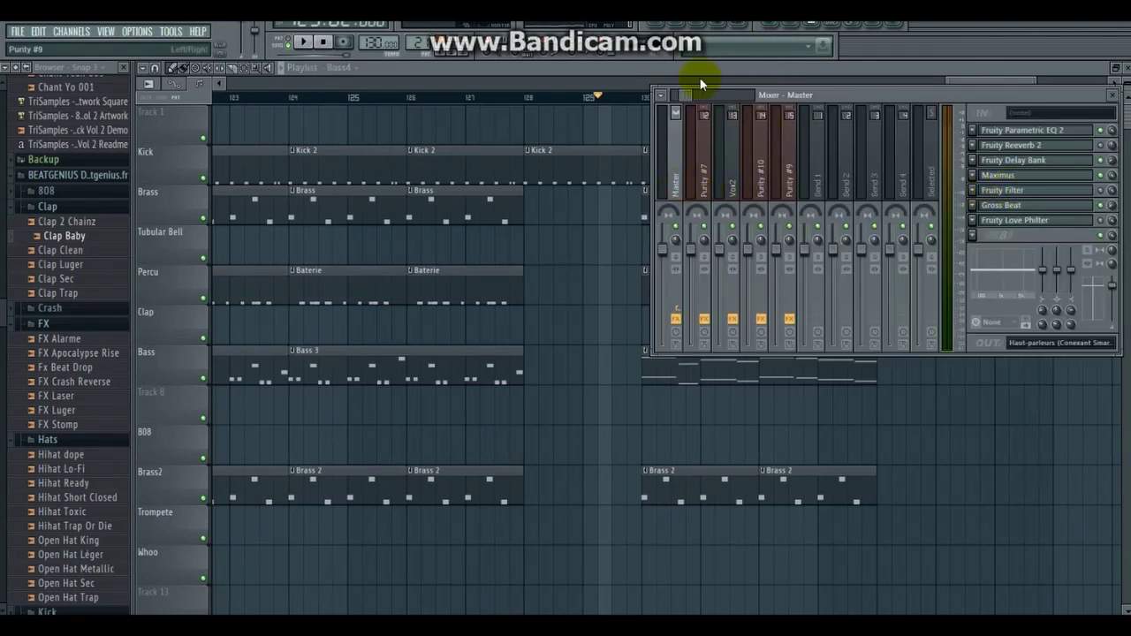
left_click_drag(970, 76, 575, 85)
scroll(486, 265, "down", 6)
left_click(485, 99)
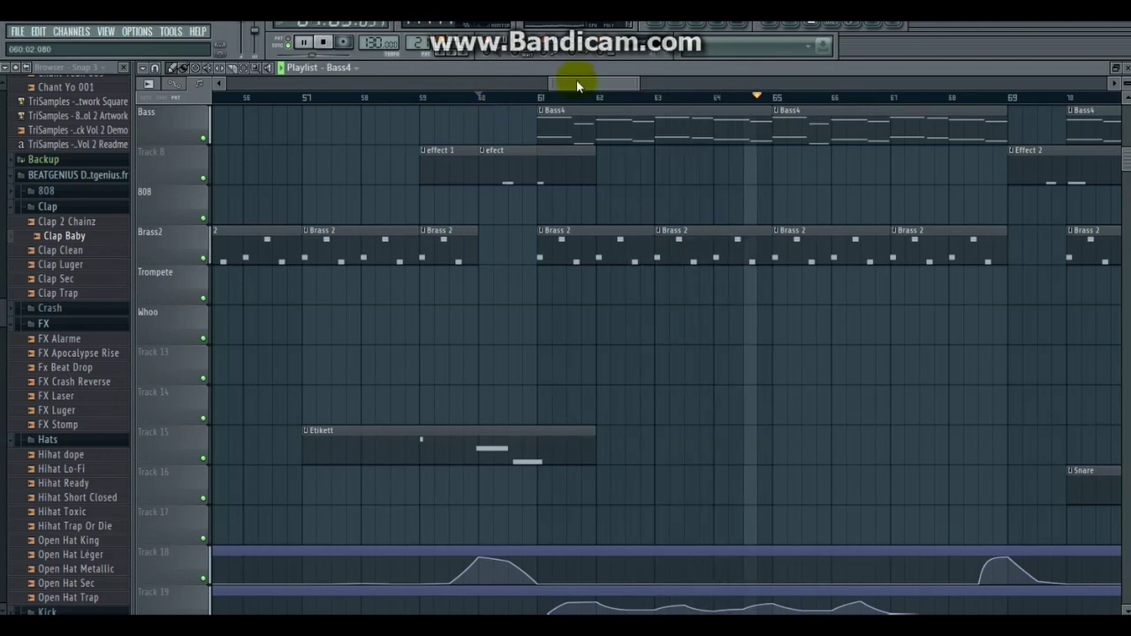
left_click_drag(579, 82, 584, 81)
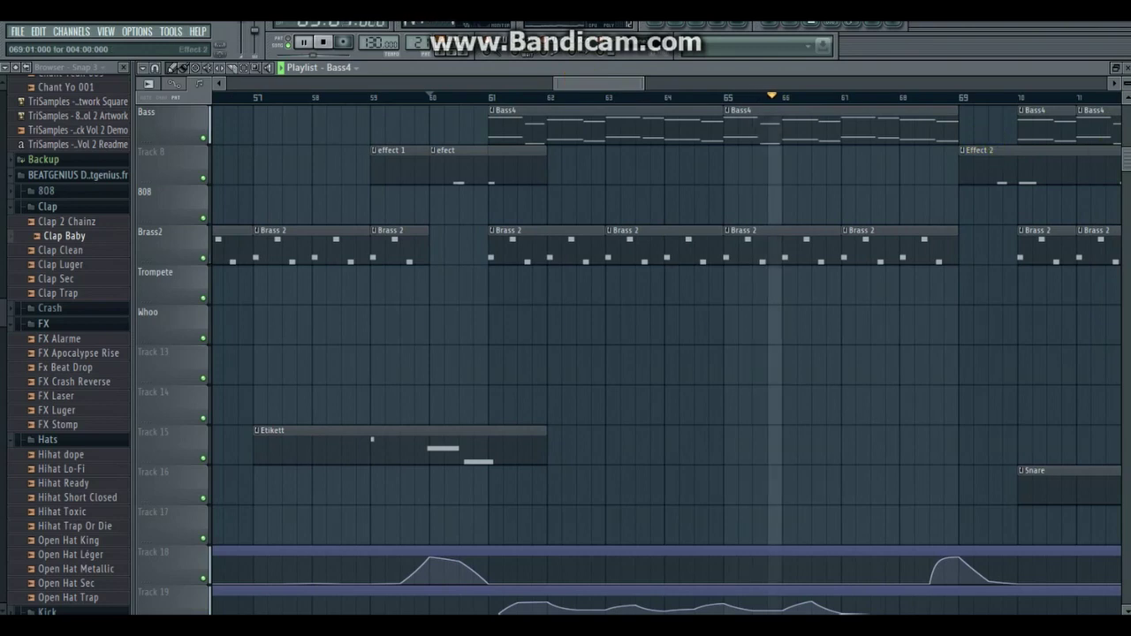
scroll(663, 354, "down", 2)
scroll(663, 354, "up", 3)
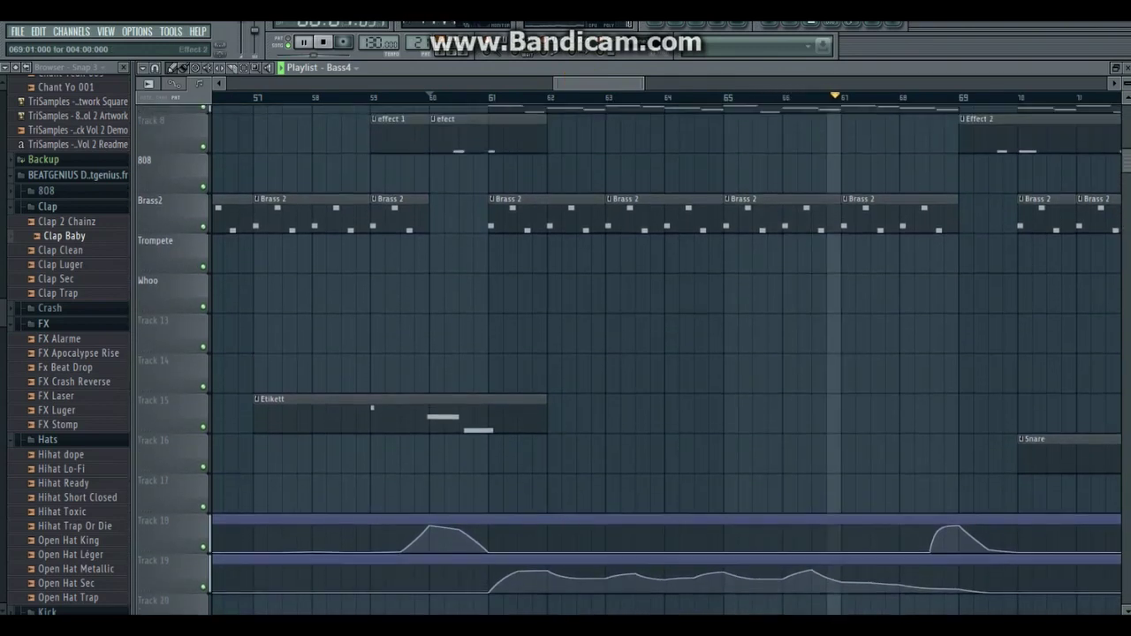
scroll(663, 353, "up", 1)
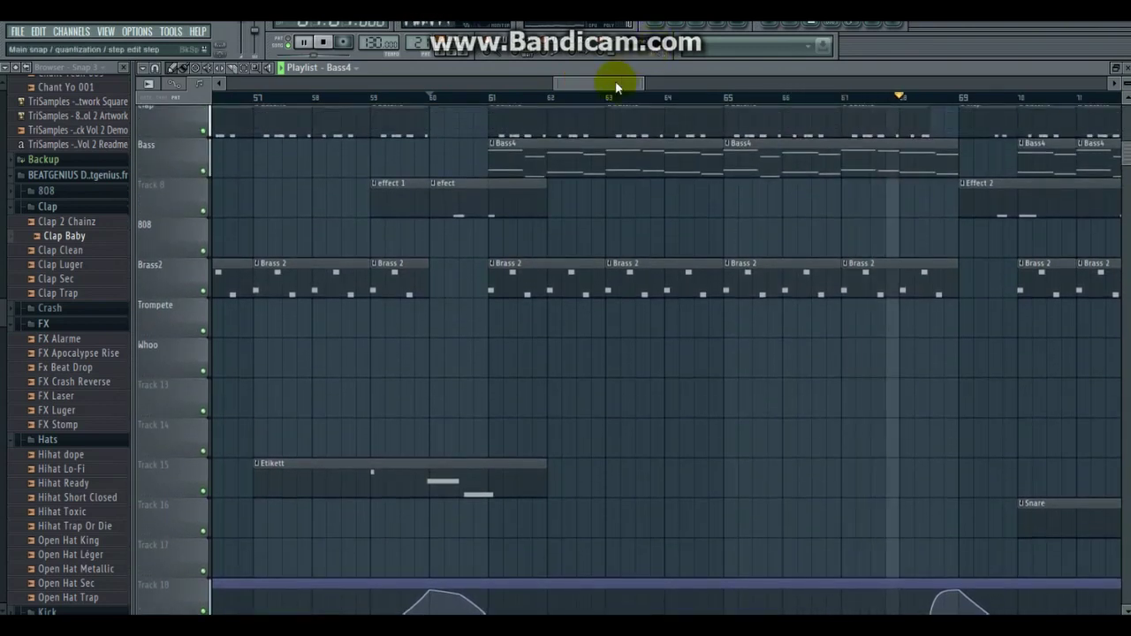
Place two Trompette #2 clips in a row on the Trompete track, at bars 130 and 132.
left_click_drag(609, 85, 799, 82)
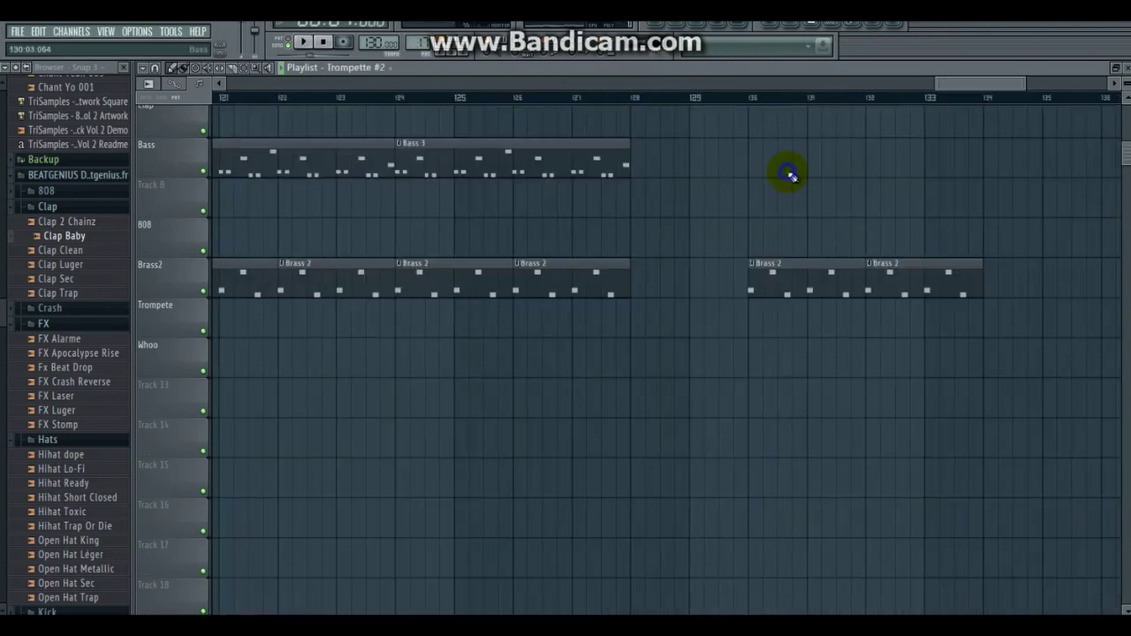
left_click(757, 163)
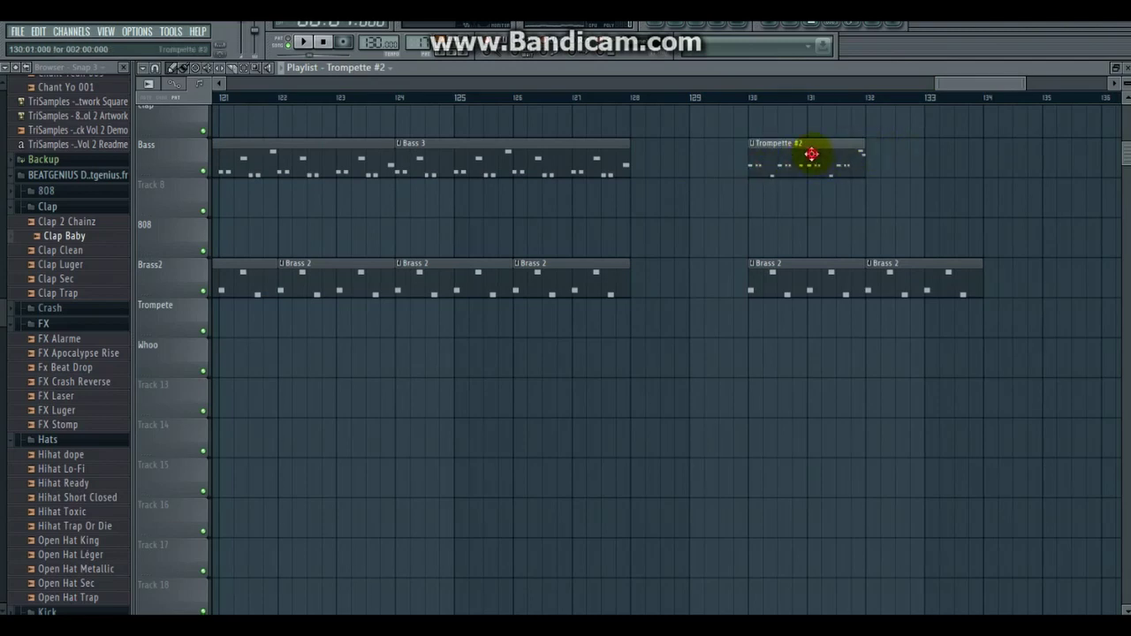
left_click_drag(811, 155, 816, 324)
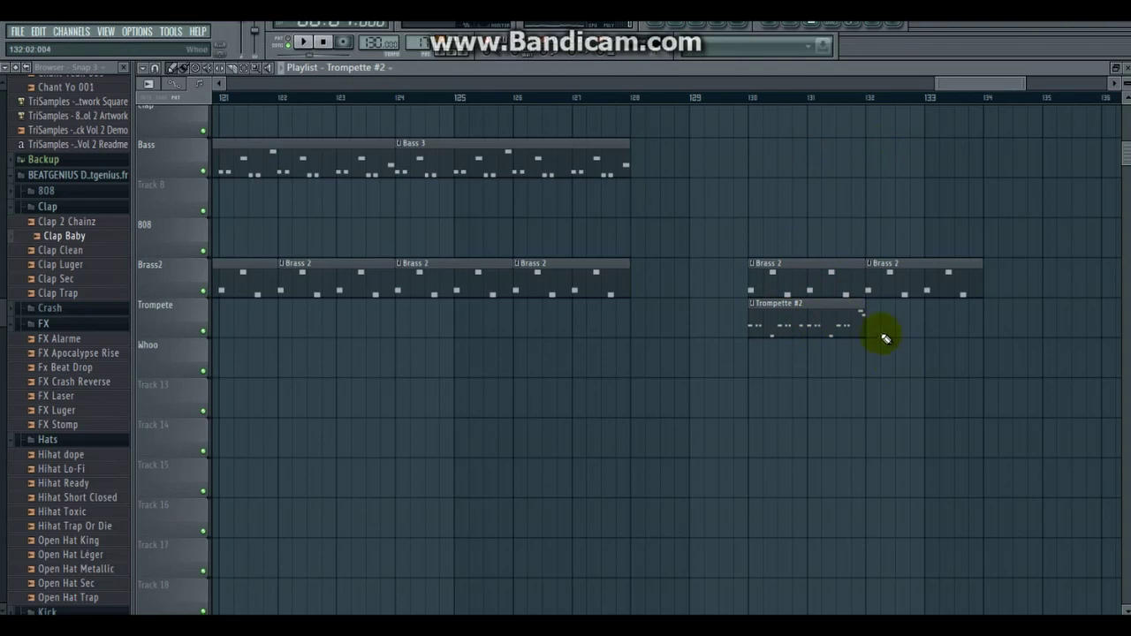
left_click(869, 325)
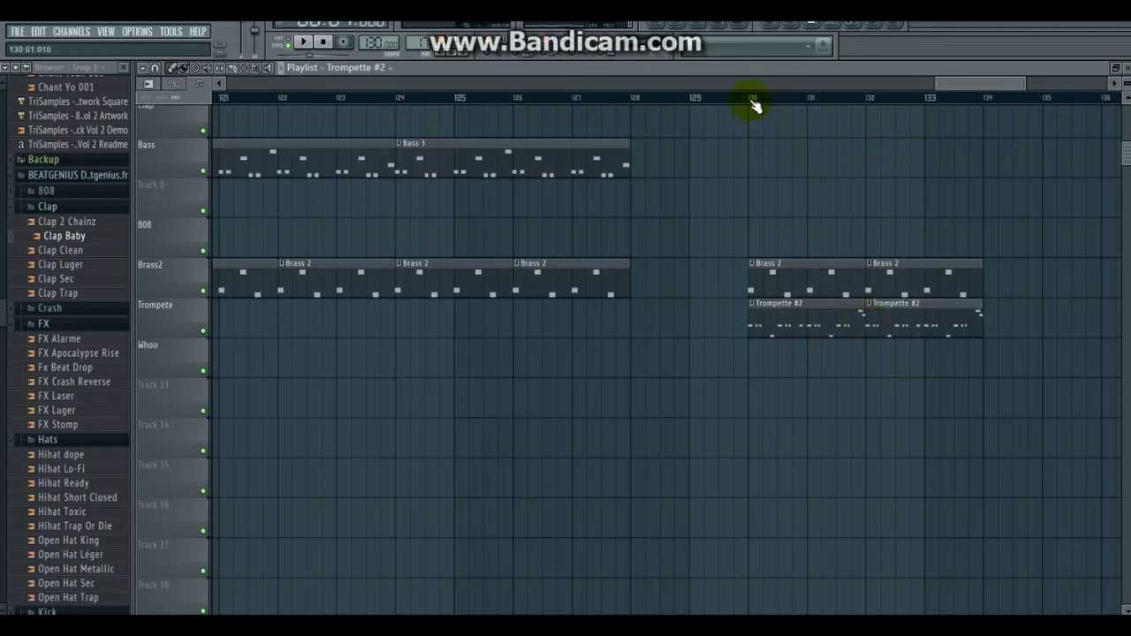
Examine the Purity #10 instrument's Lead Synth preset used in the Trompette #2 pattern.
key("F6")
left_click(504, 189)
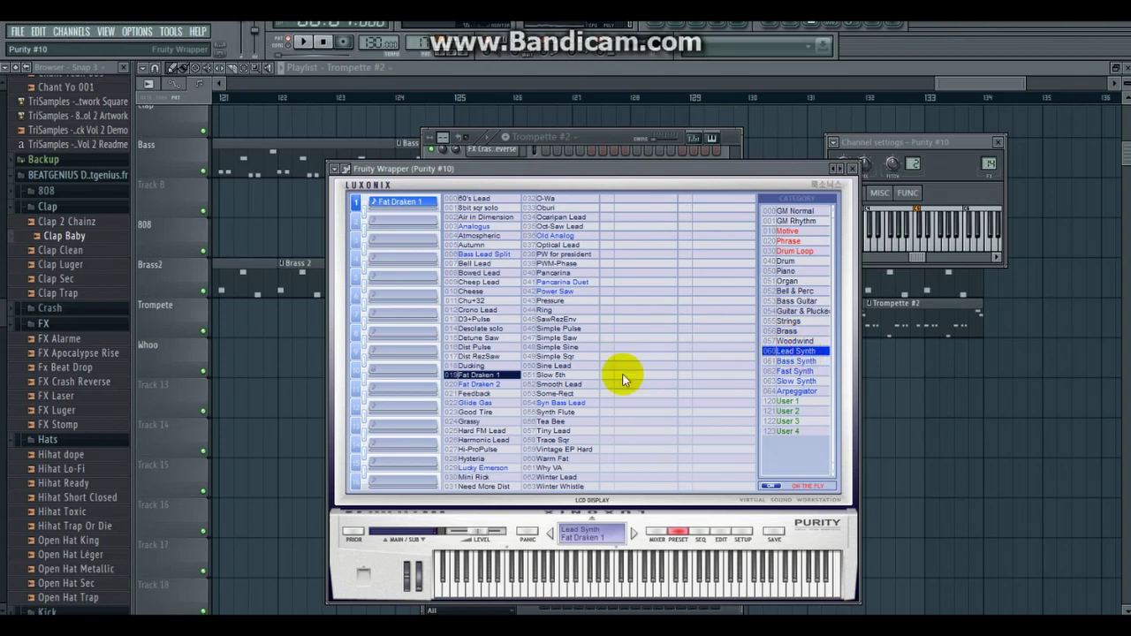
left_click(589, 143)
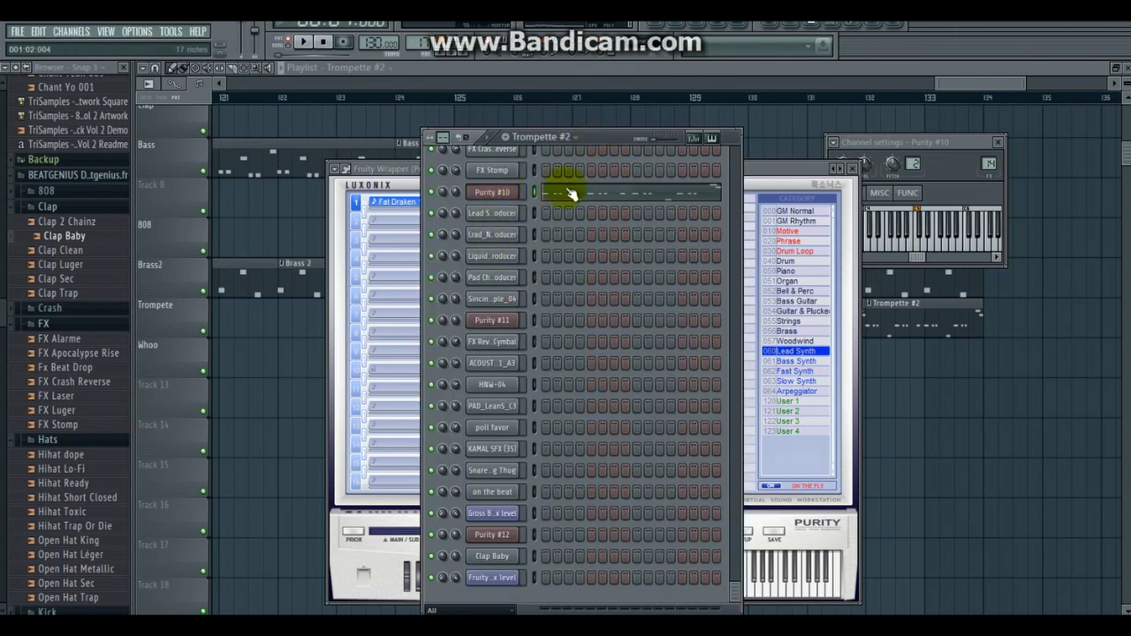
Examine the Purity #10 notes of the Trompette #2 pattern in the piano roll, audition the F5 key and play the pattern alone.
left_click(570, 198)
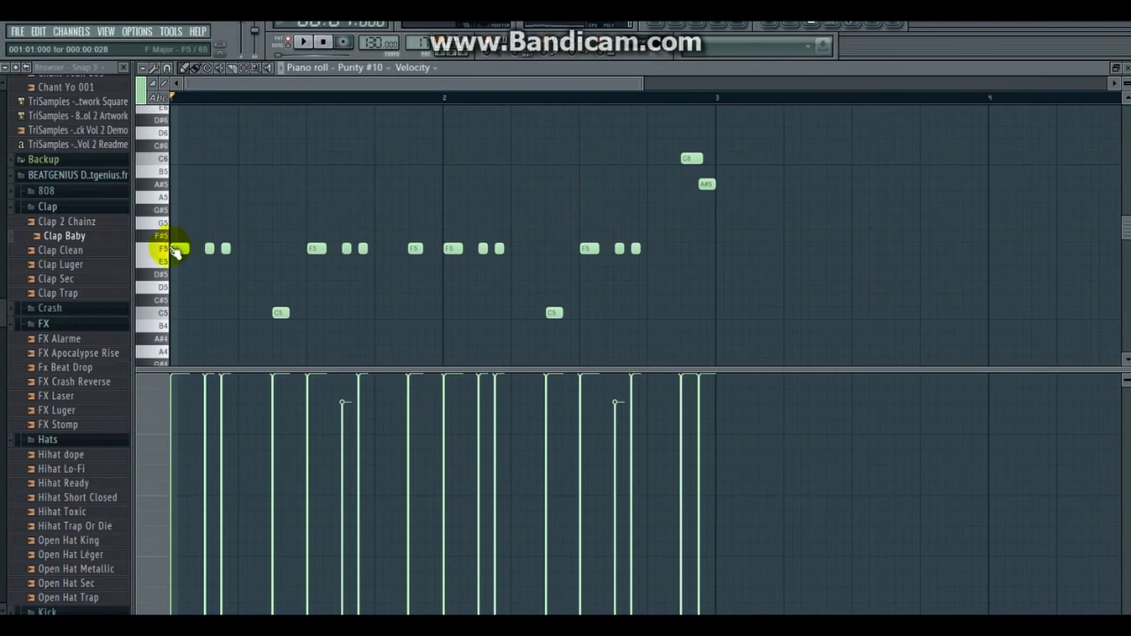
left_click_drag(643, 86, 510, 101)
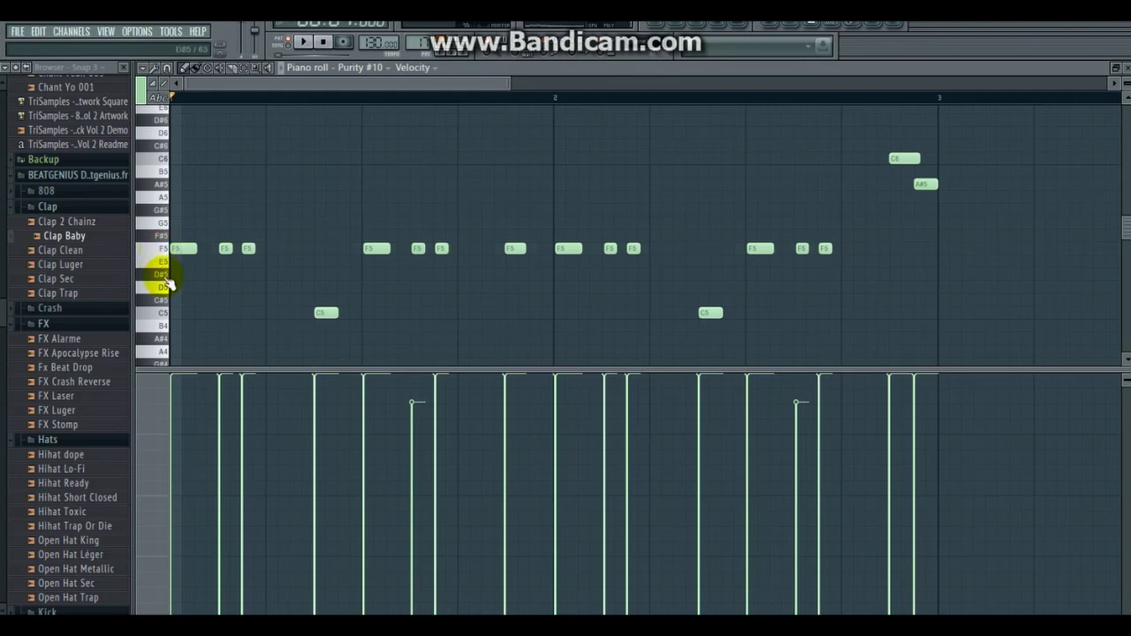
left_click(165, 248)
left_click(305, 43)
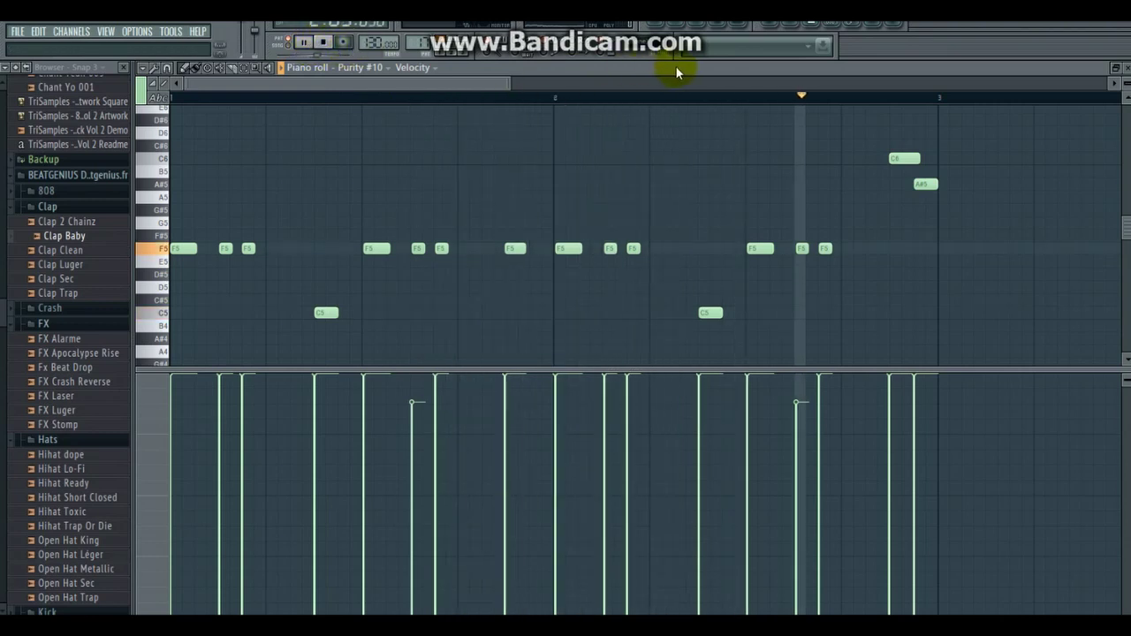
key("space")
Switch the playlist to the Guitare Acoustique pattern and open the channel settings of its ACOUSTICG 1_A3 sampler.
key("F5")
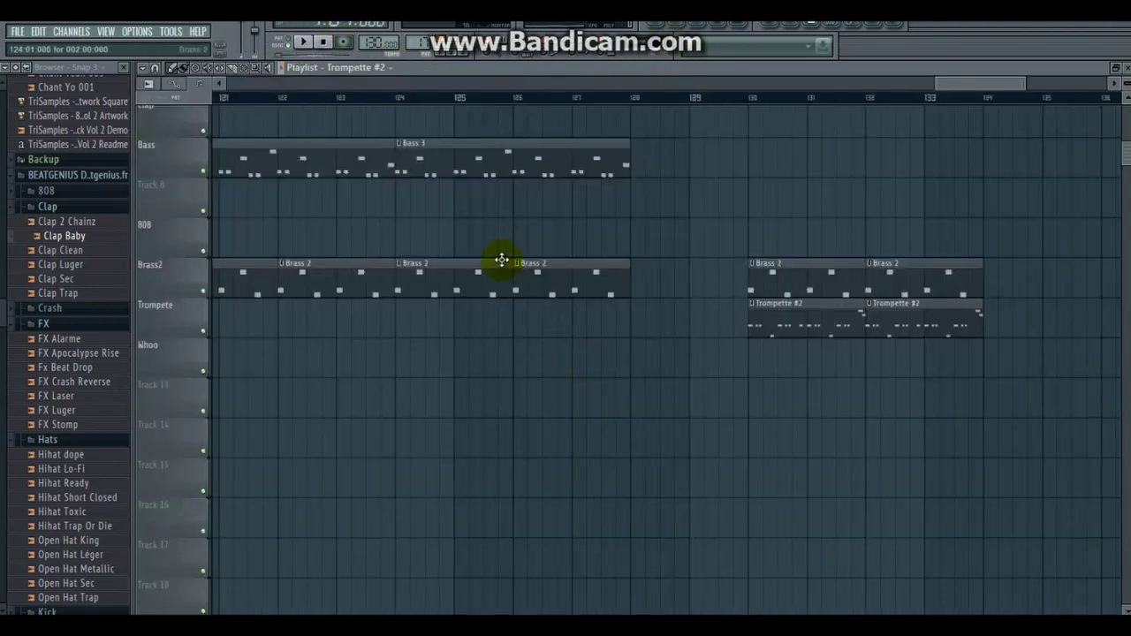
left_click(388, 65)
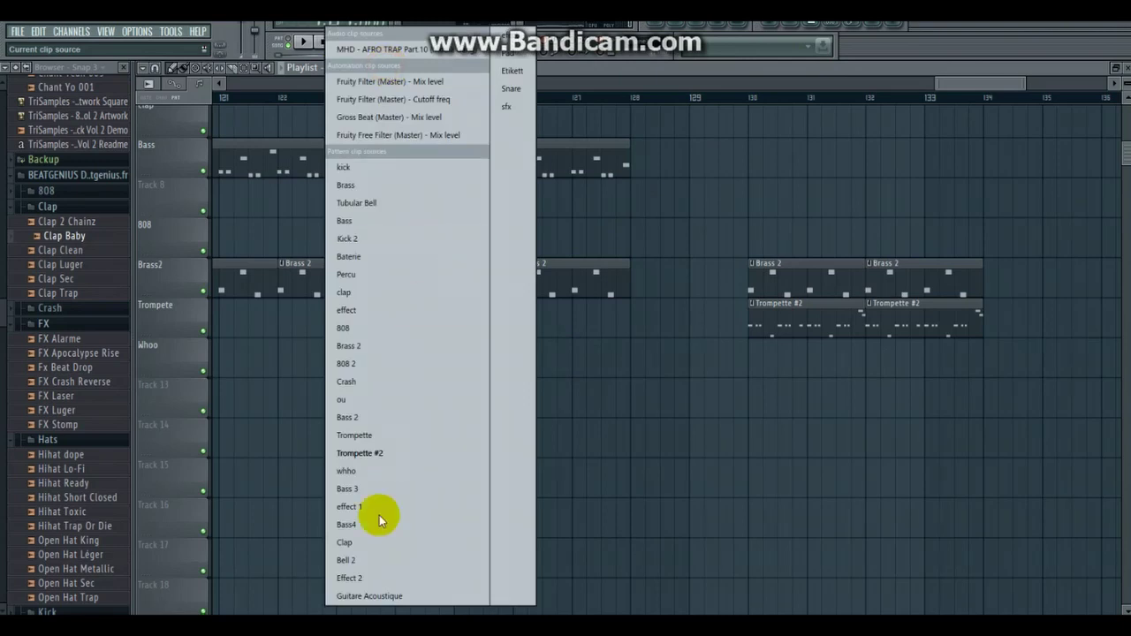
left_click(384, 598)
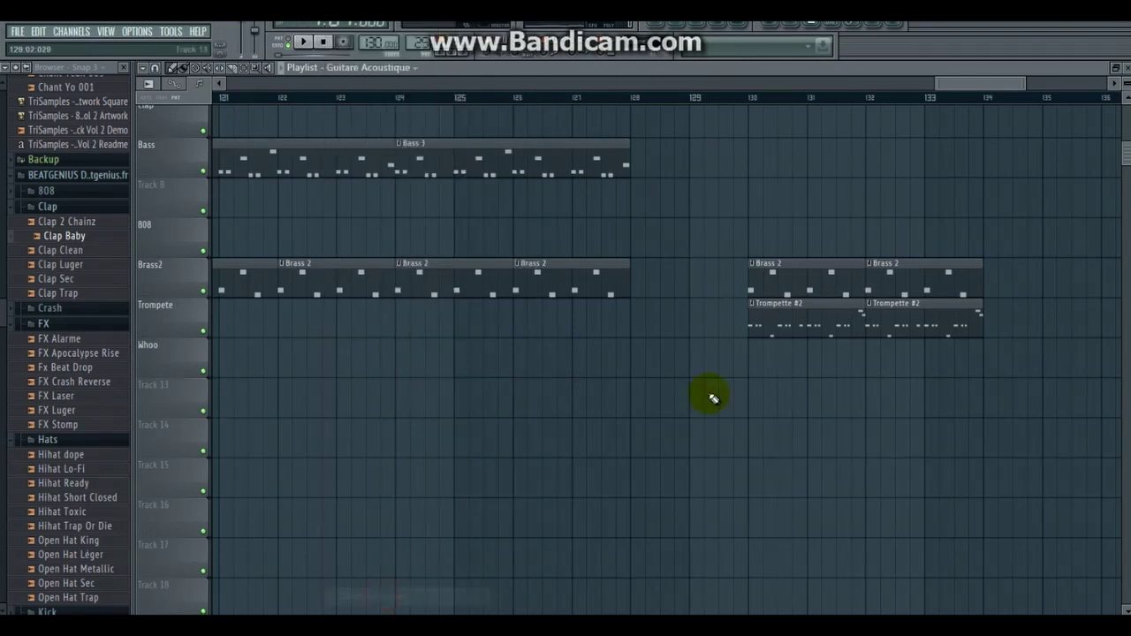
left_click(676, 30)
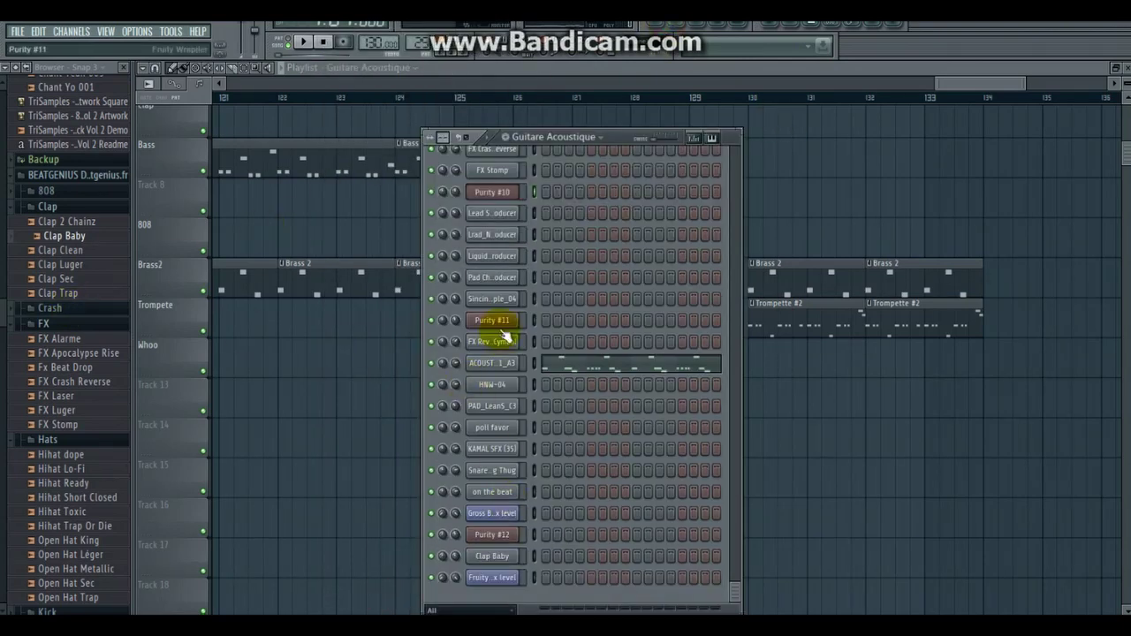
left_click(499, 364)
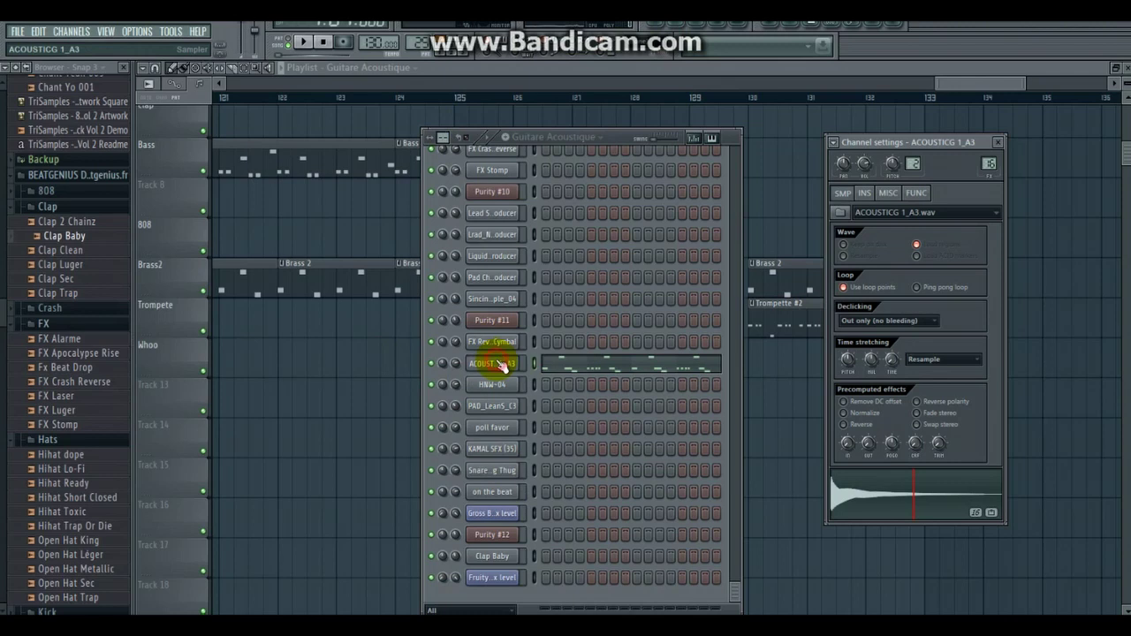
Review and play the ACOUSTICG 1_A3 notes in the piano roll, and nudge the C4 note in bar 3 slightly earlier.
left_click(555, 366)
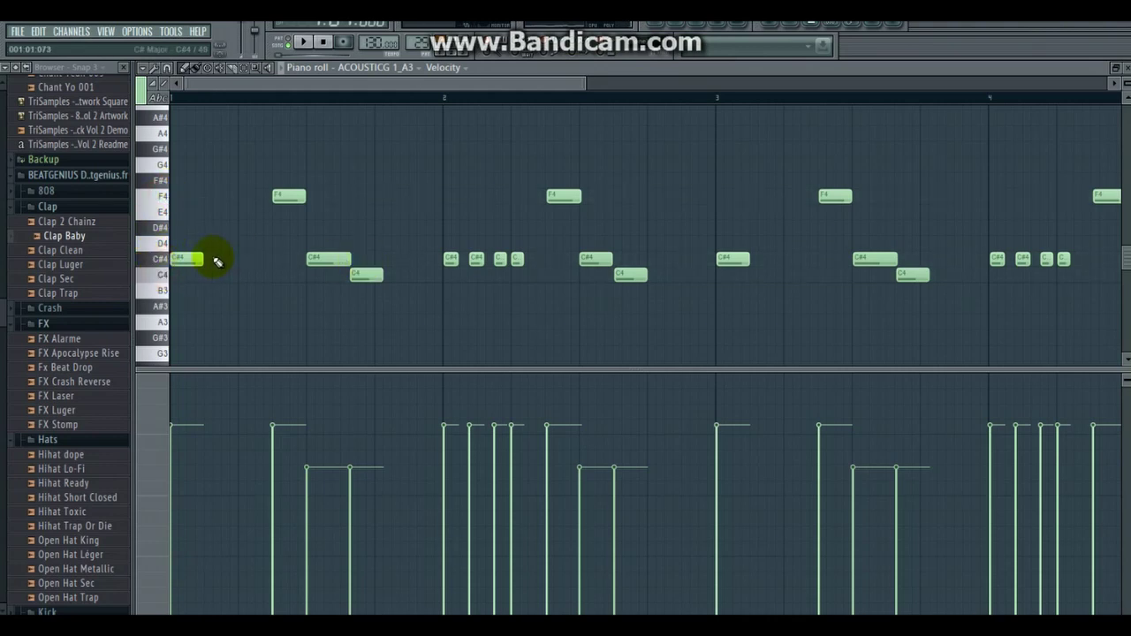
left_click(161, 260)
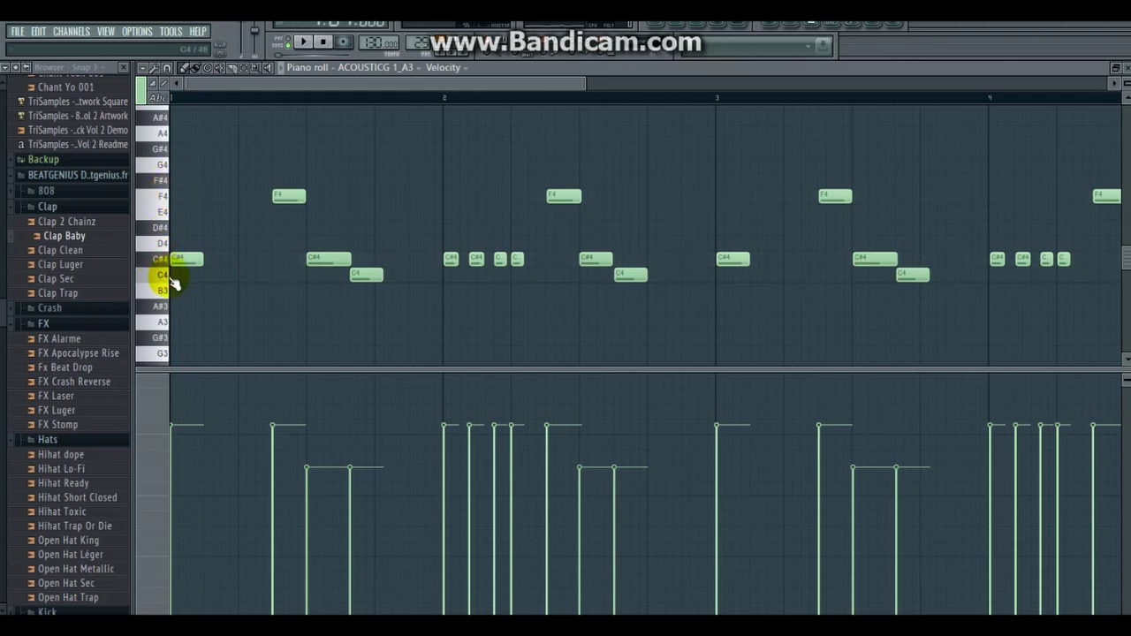
key("space")
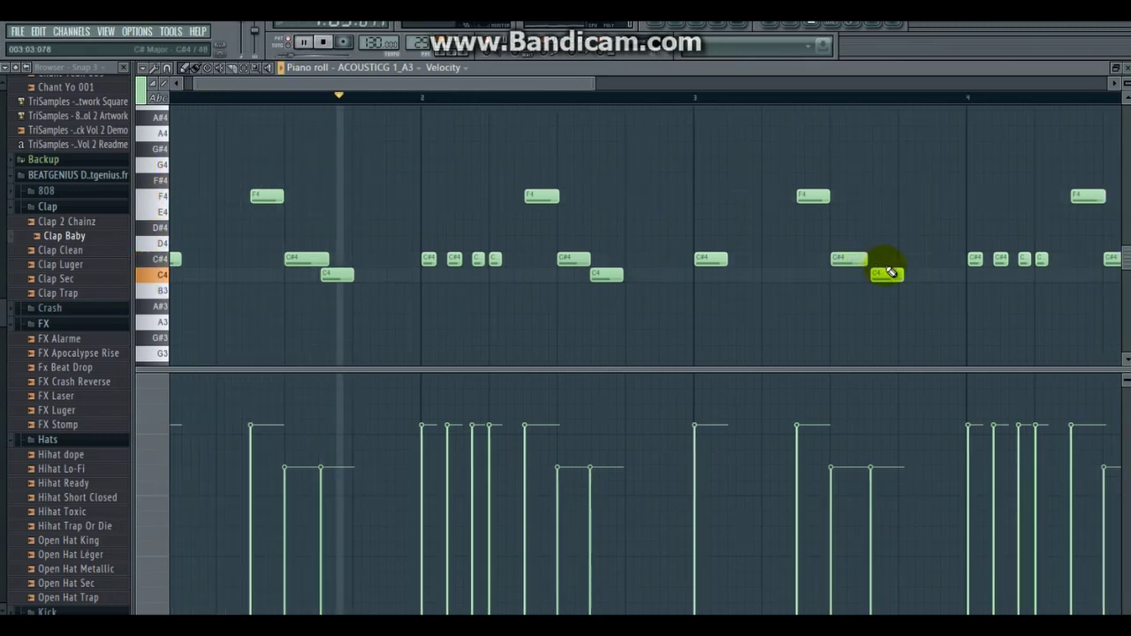
left_click_drag(890, 273, 876, 273)
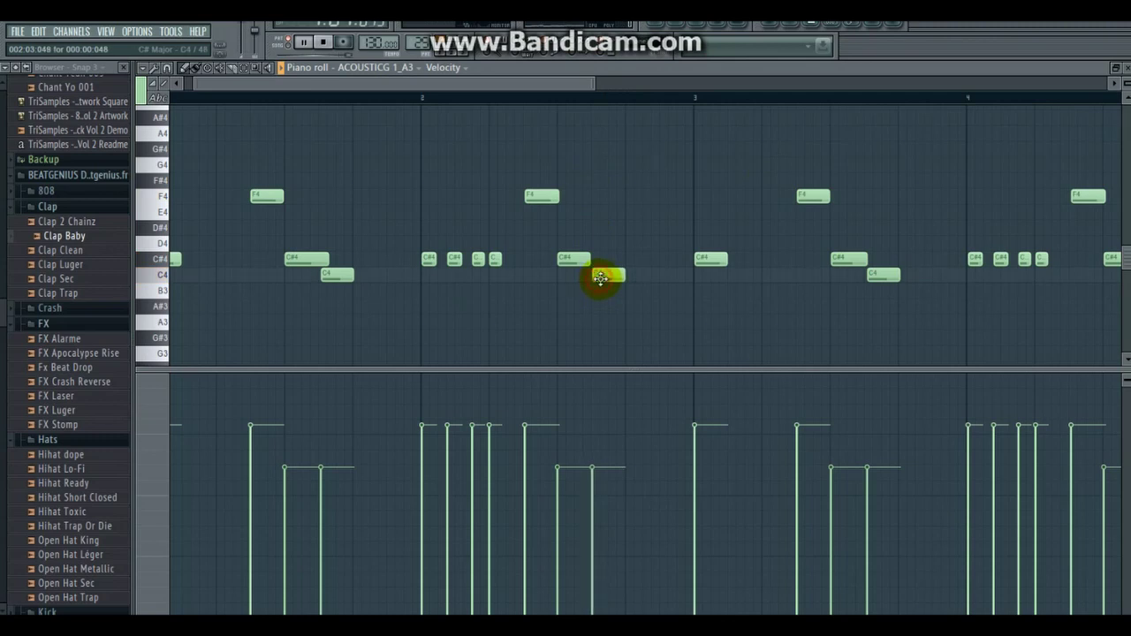
Load Fruity Reeverb 2 in the second effect slot of the ACOUSTICG 1_A3 mixer track and open its settings.
left_click(741, 22)
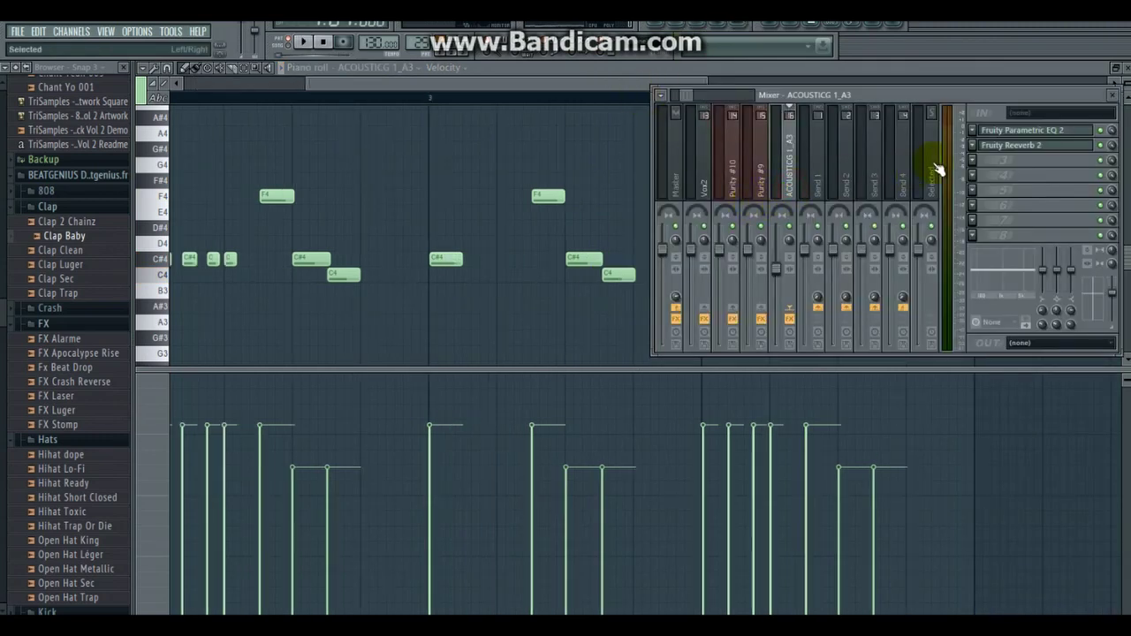
left_click(978, 152)
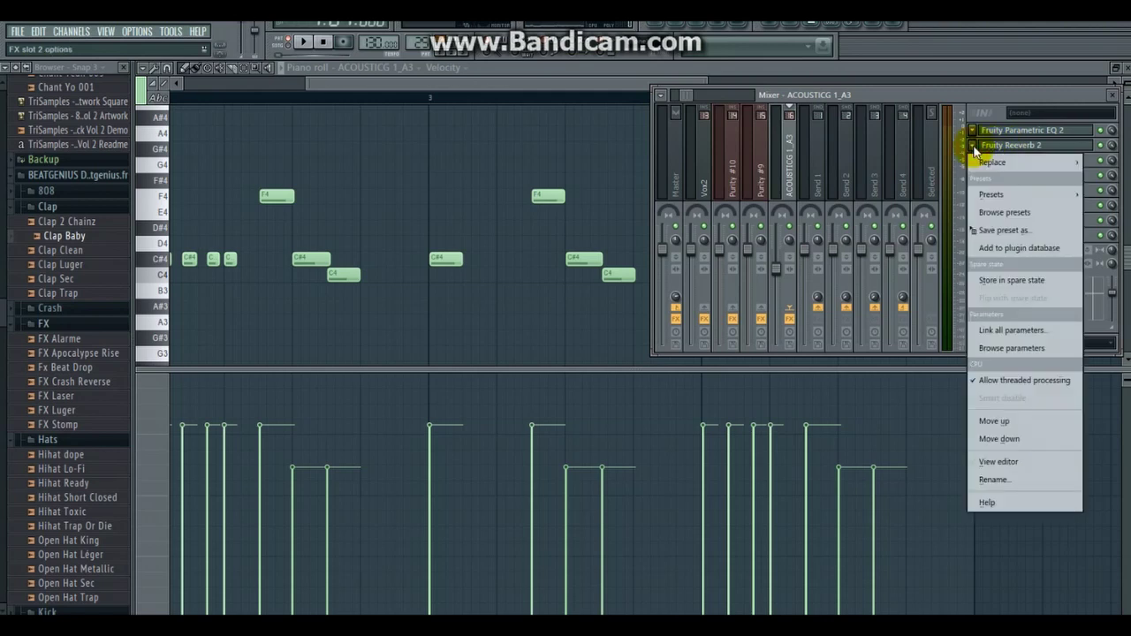
mouse_move(984, 158)
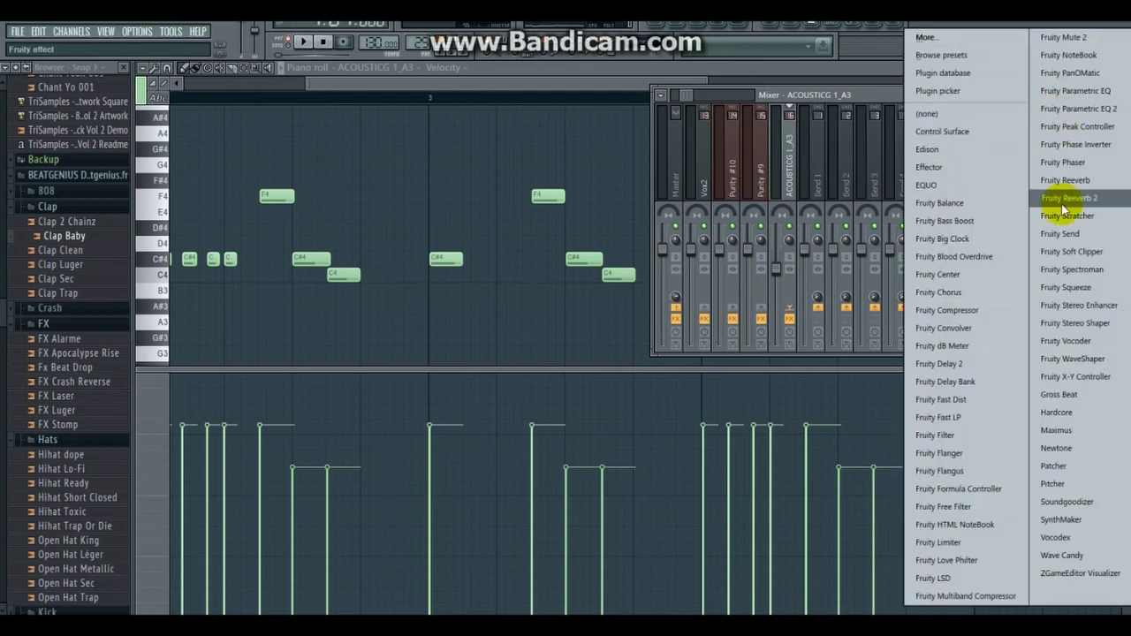
left_click(1065, 199)
left_click(1023, 145)
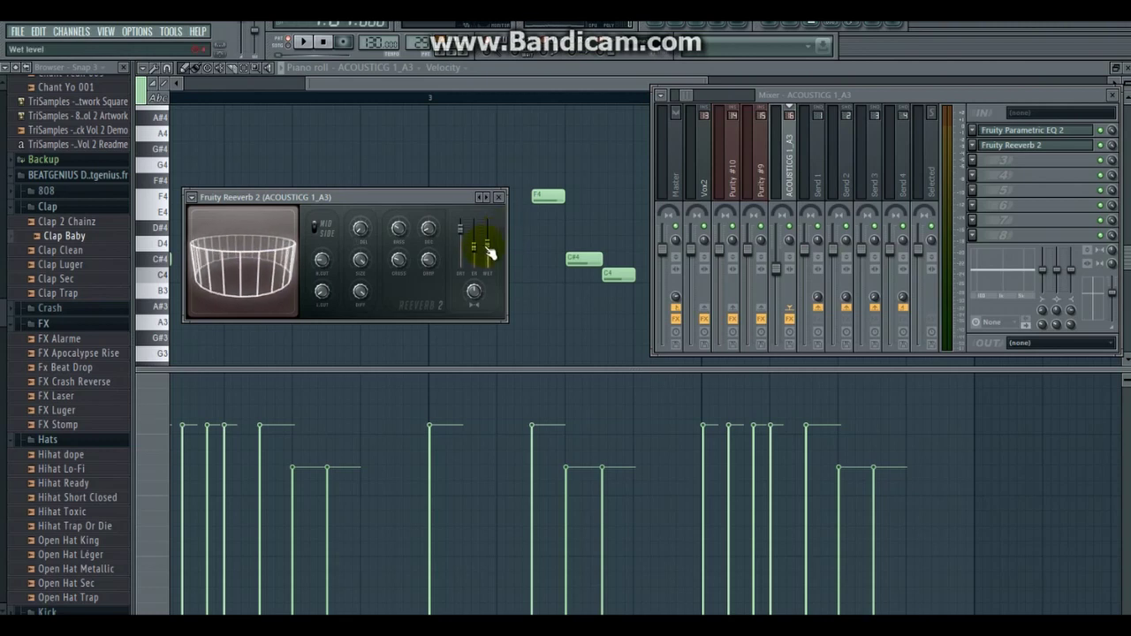
Close the Fruity Reeverb 2 settings and play the Guitare Acoustique pattern to hear the effect on ACOUSTICG 1_A3.
left_click(499, 198)
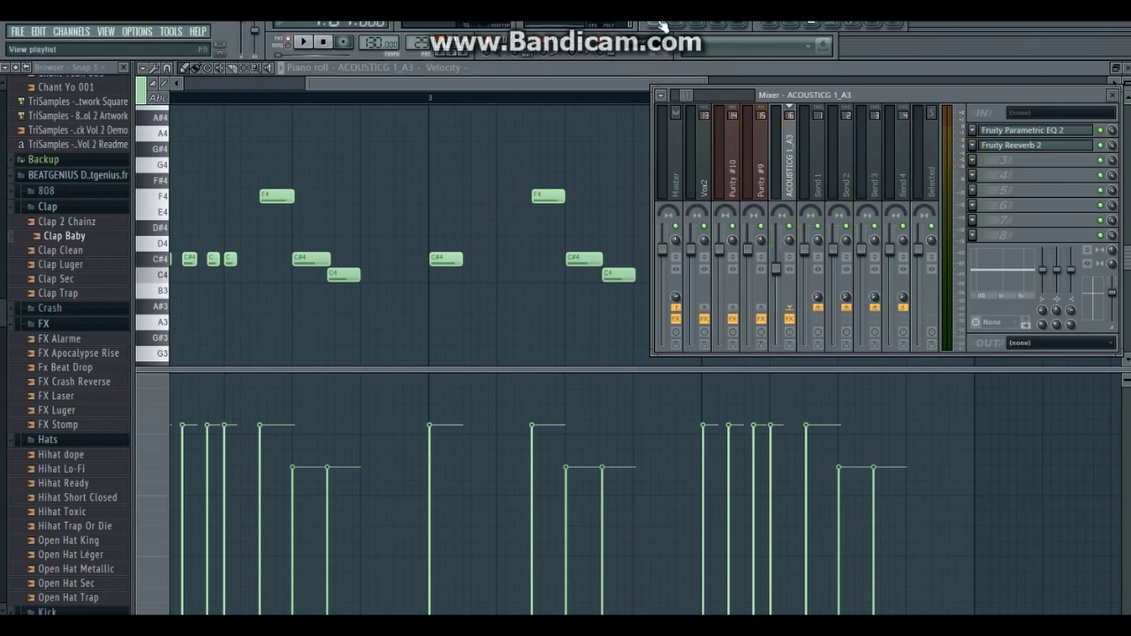
left_click(303, 43)
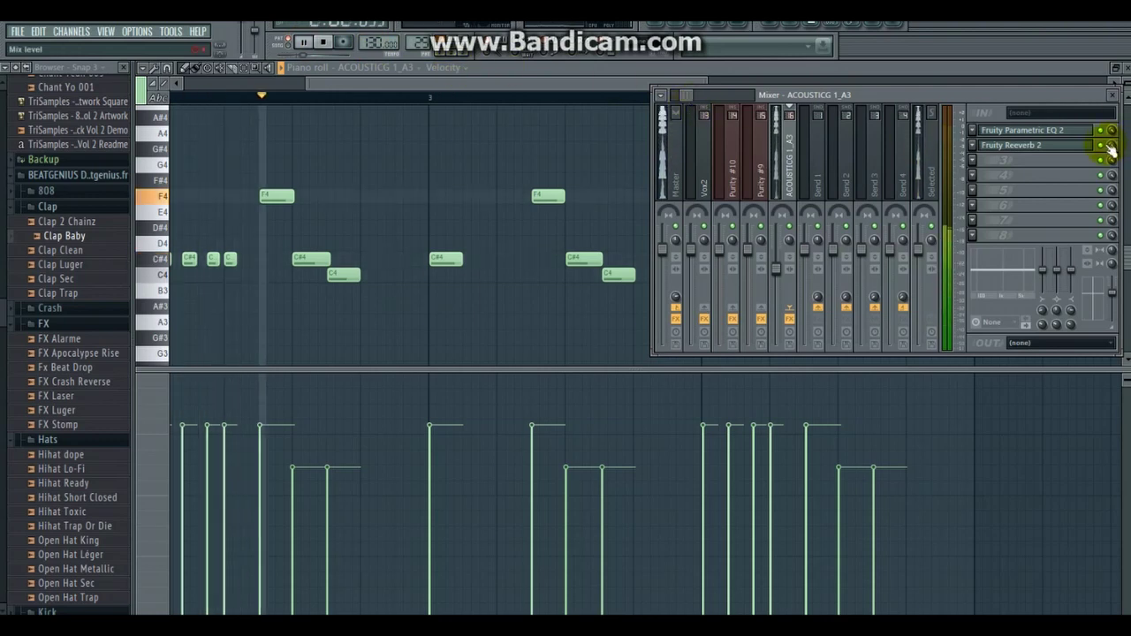
Return to the playlist, select the time range from the middle of bar 88 to bar 93, play that section and stop it.
key("F5")
left_click(749, 97)
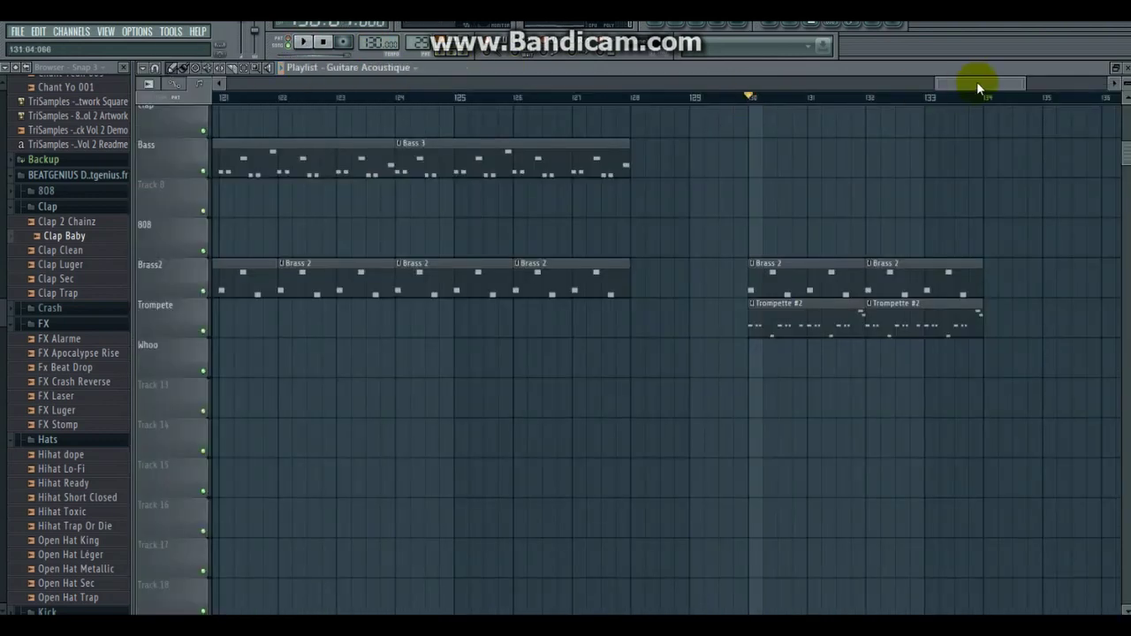
left_click_drag(976, 86, 736, 86)
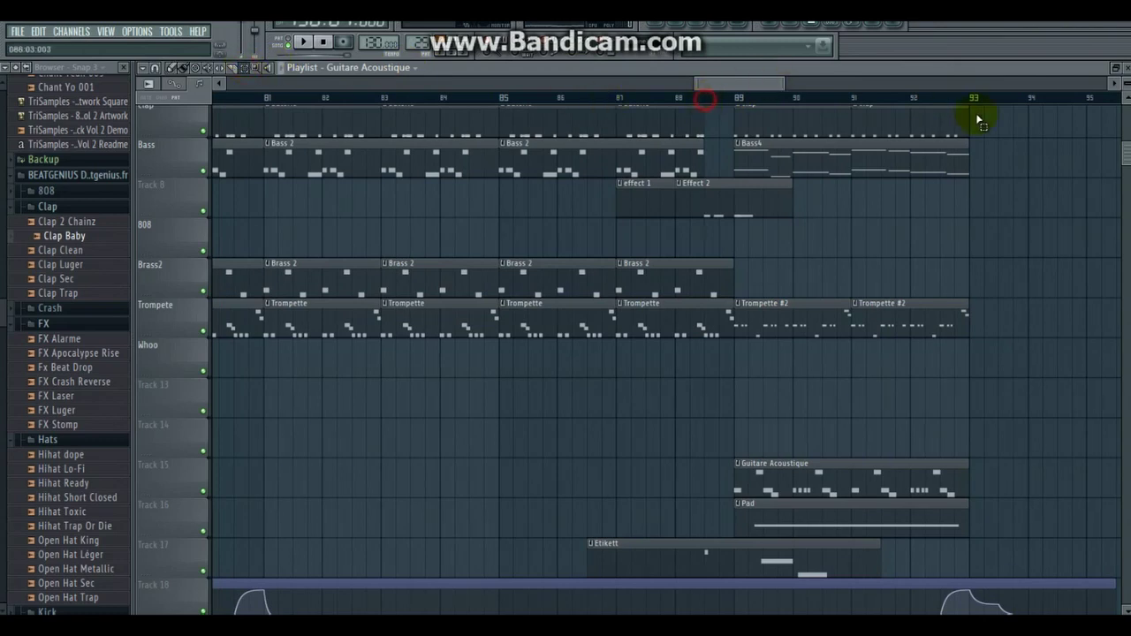
left_click_drag(705, 99, 978, 115)
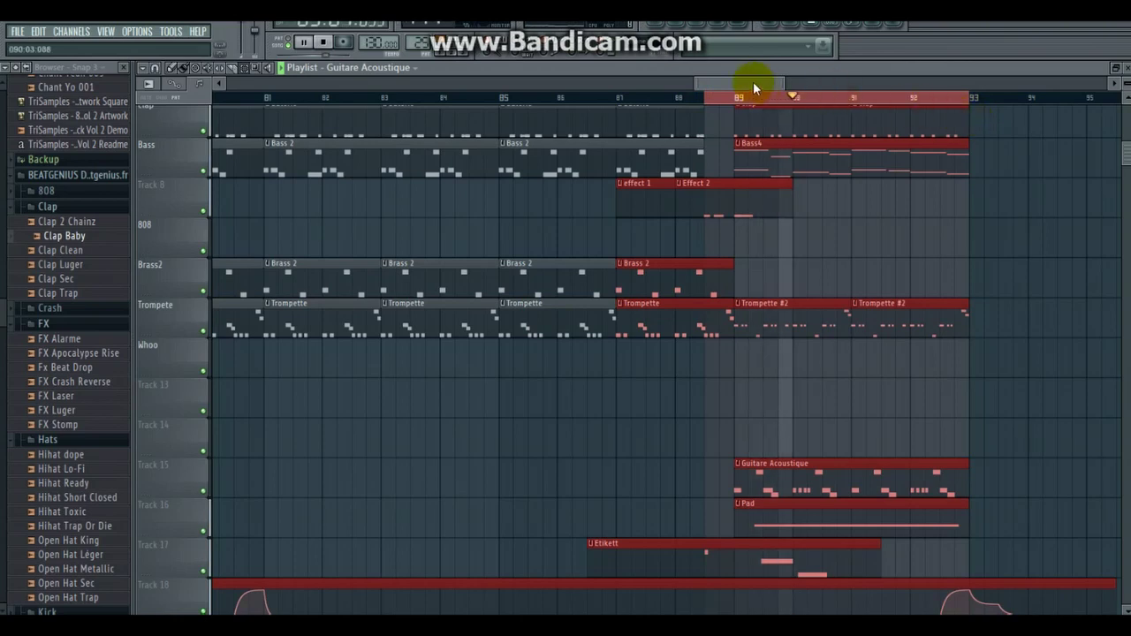
left_click_drag(753, 81, 770, 82)
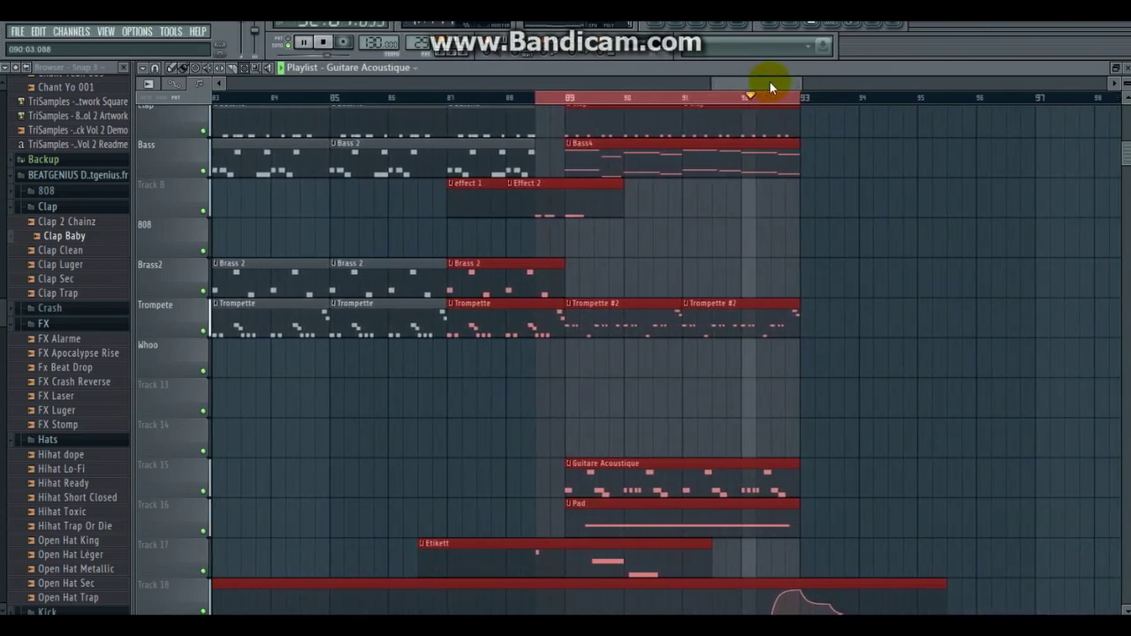
key("space")
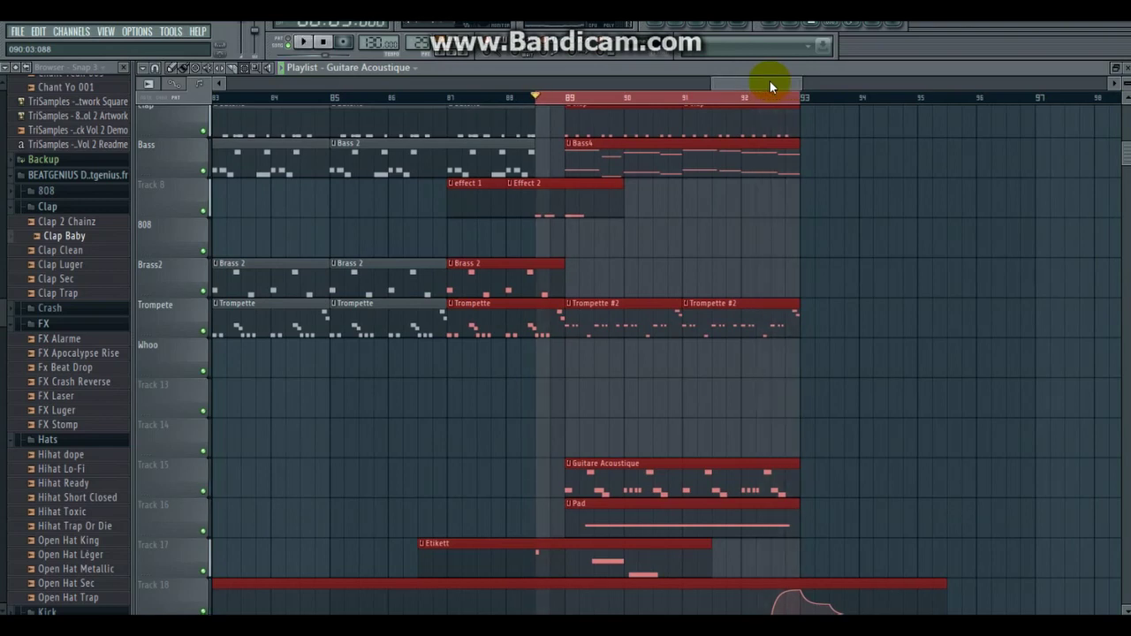